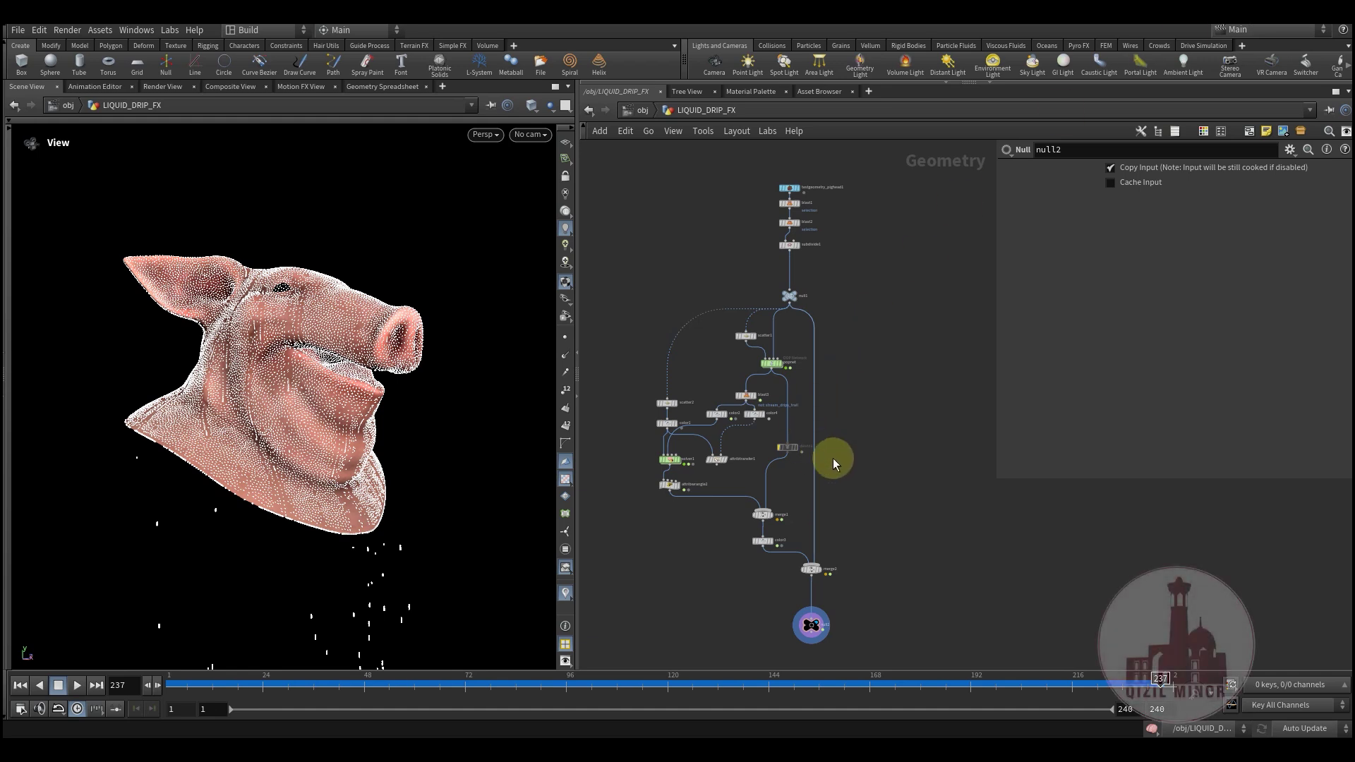
Step: Play the drip simulation from frame 39 to 113 and frame the testgeometry_pighead1 node chain
{"action": "left_click", "coordinate": [326, 683]}
{"action": "left_click_drag", "start_coordinate": [353, 687], "coordinate": [637, 682]}
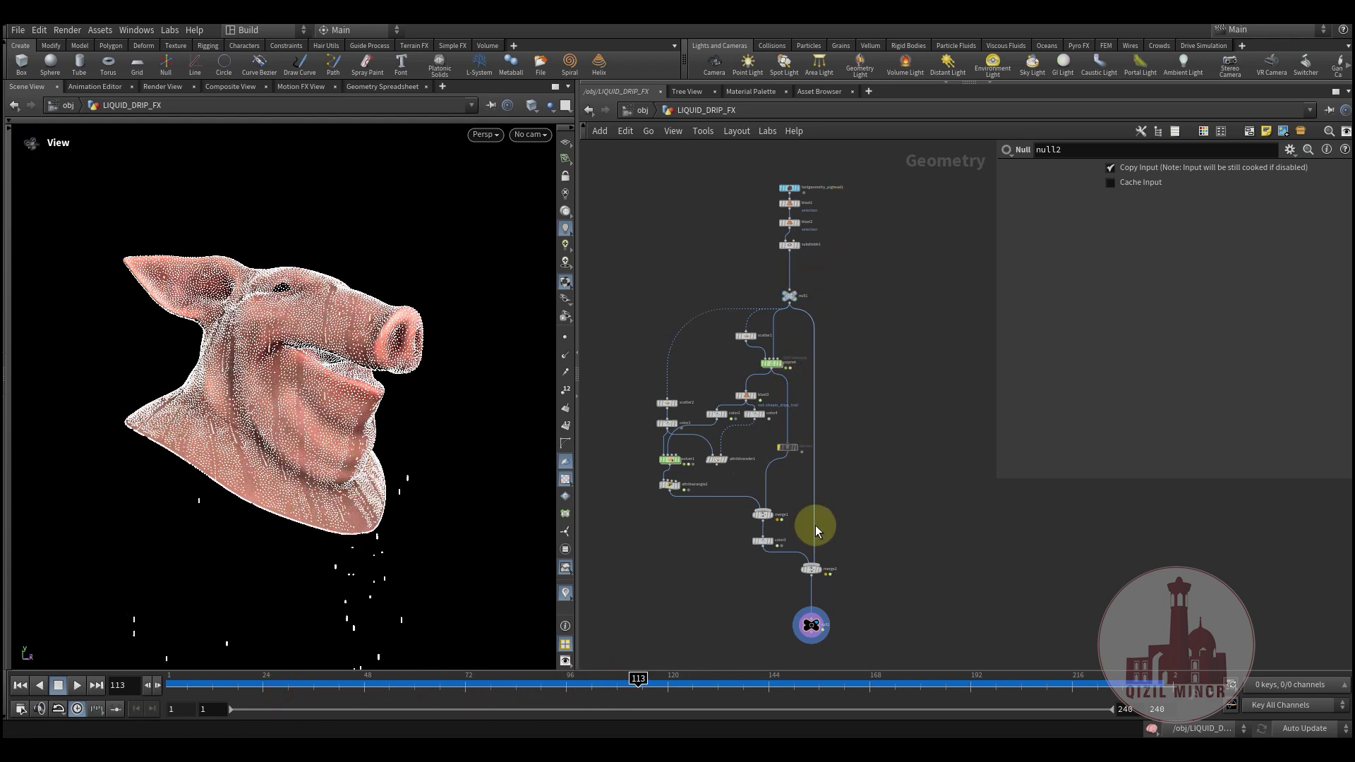
{"action": "middle_click_drag", "start_coordinate": [846, 529], "coordinate": [830, 494]}
{"action": "middle_click_drag", "start_coordinate": [827, 413], "coordinate": [862, 474]}
{"action": "middle_click_drag", "start_coordinate": [885, 408], "coordinate": [868, 484]}
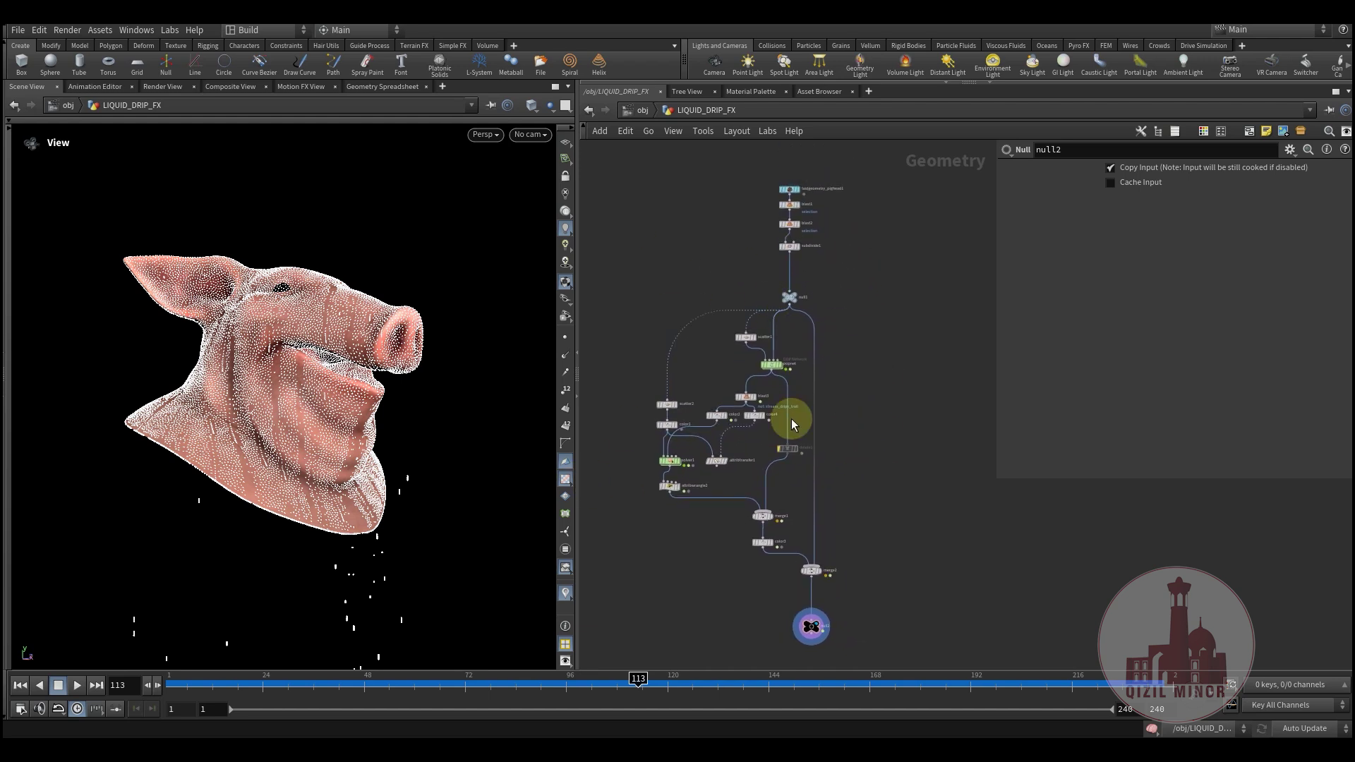
{"action": "middle_click_drag", "start_coordinate": [869, 345], "coordinate": [856, 408]}
Step: Display the original pig head, then blast1's output, tumbling to inspect the removed area
{"action": "scroll", "coordinate": [783, 427], "scroll_direction": "up", "scroll_amount": 6}
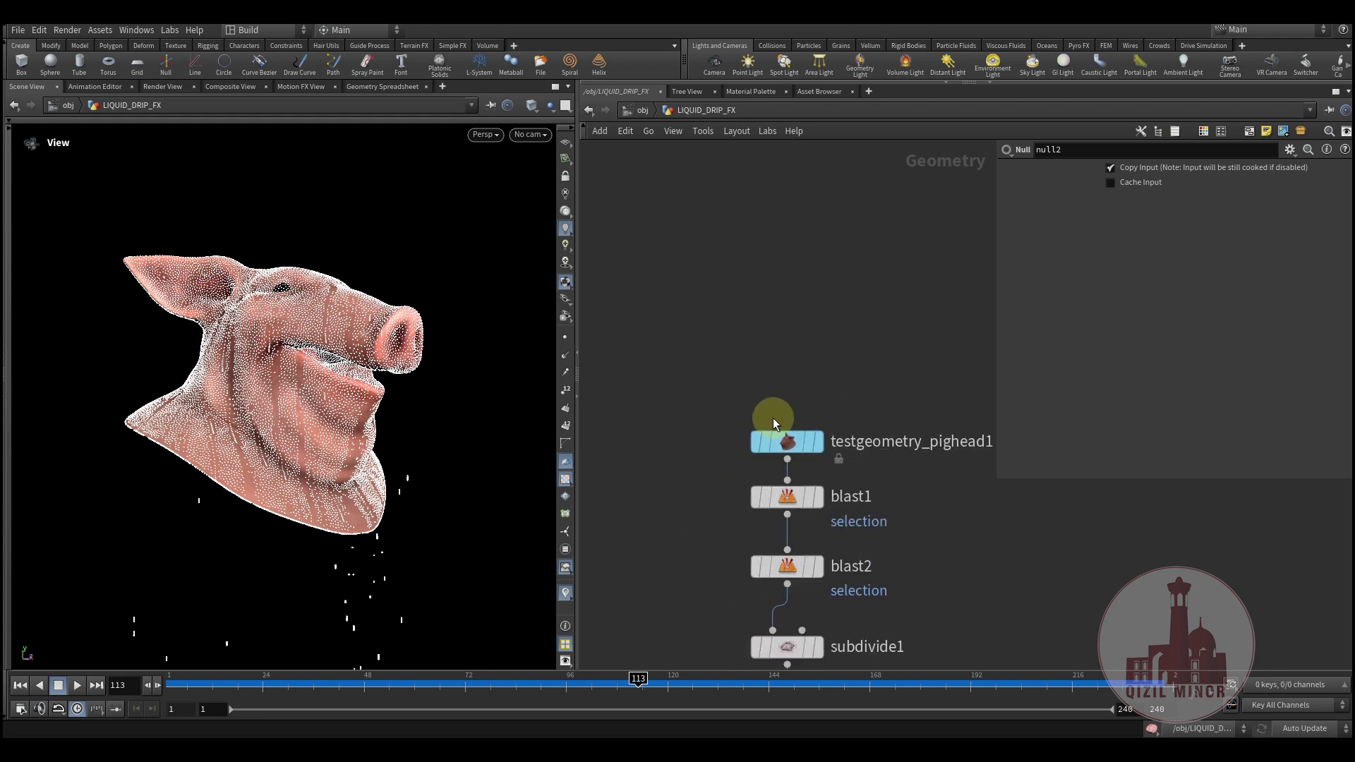
{"action": "left_click", "coordinate": [815, 444]}
{"action": "middle_click_drag", "start_coordinate": [856, 477], "coordinate": [847, 333]}
{"action": "left_click", "coordinate": [809, 351]}
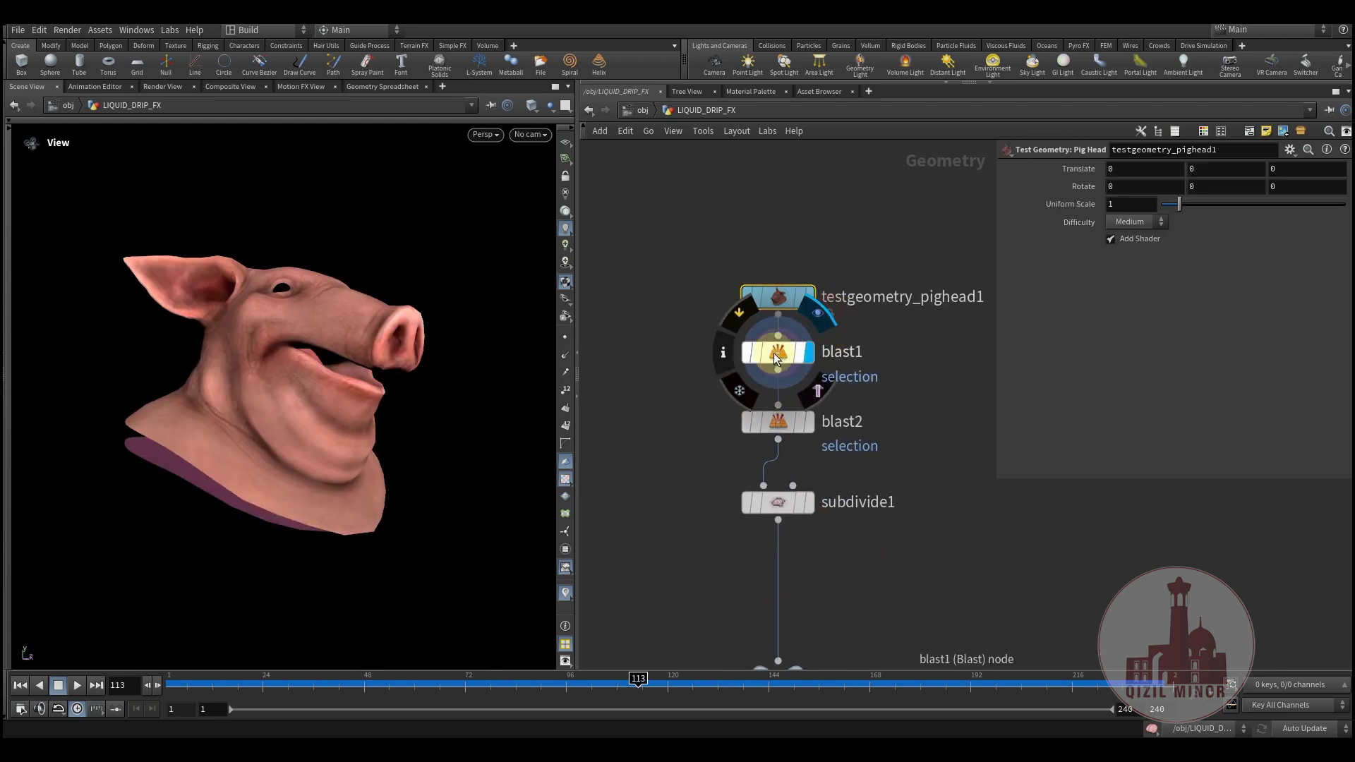
{"action": "left_click", "coordinate": [776, 351]}
{"action": "left_click_drag", "start_coordinate": [345, 469], "coordinate": [158, 446]}
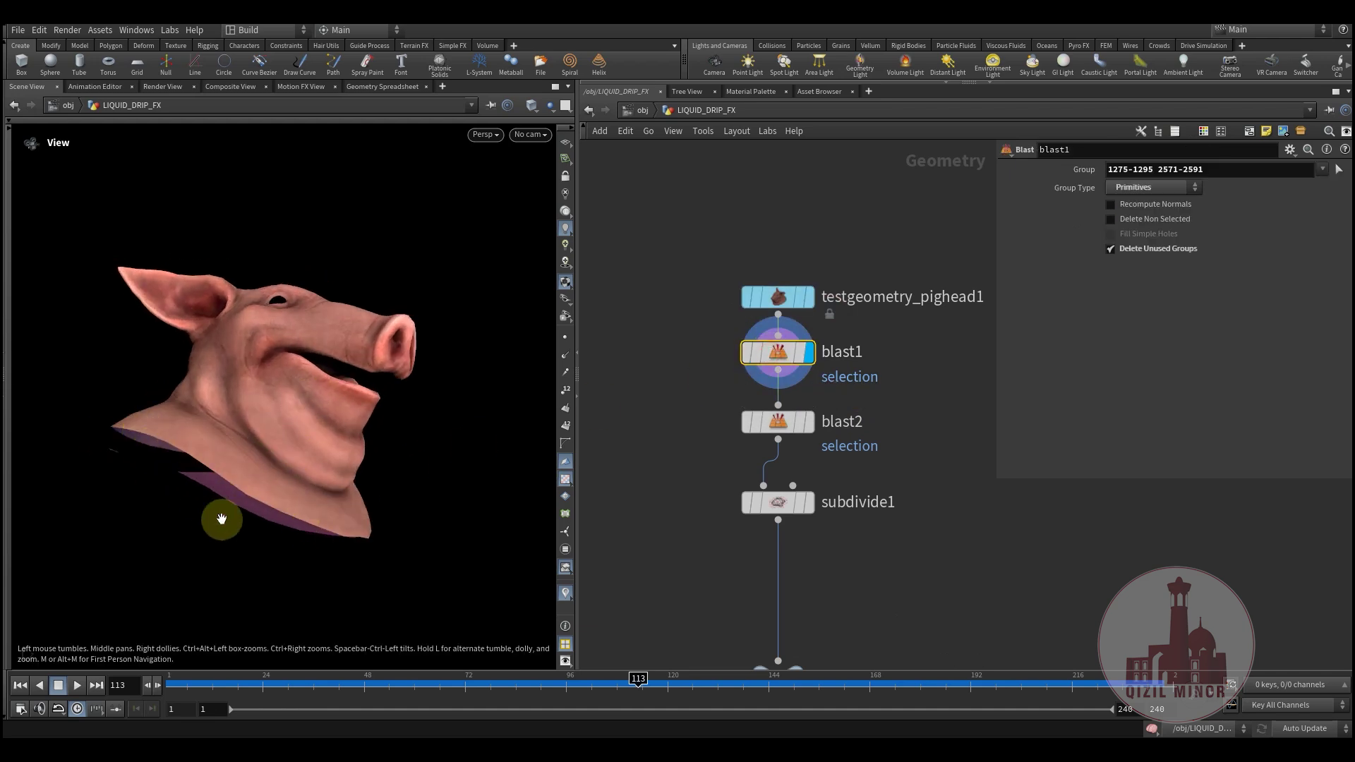
{"action": "left_click_drag", "start_coordinate": [220, 506], "coordinate": [623, 478]}
Step: Display blast2's output and orbit the head to inspect the second cut
{"action": "mouse_move", "coordinate": [798, 424]}
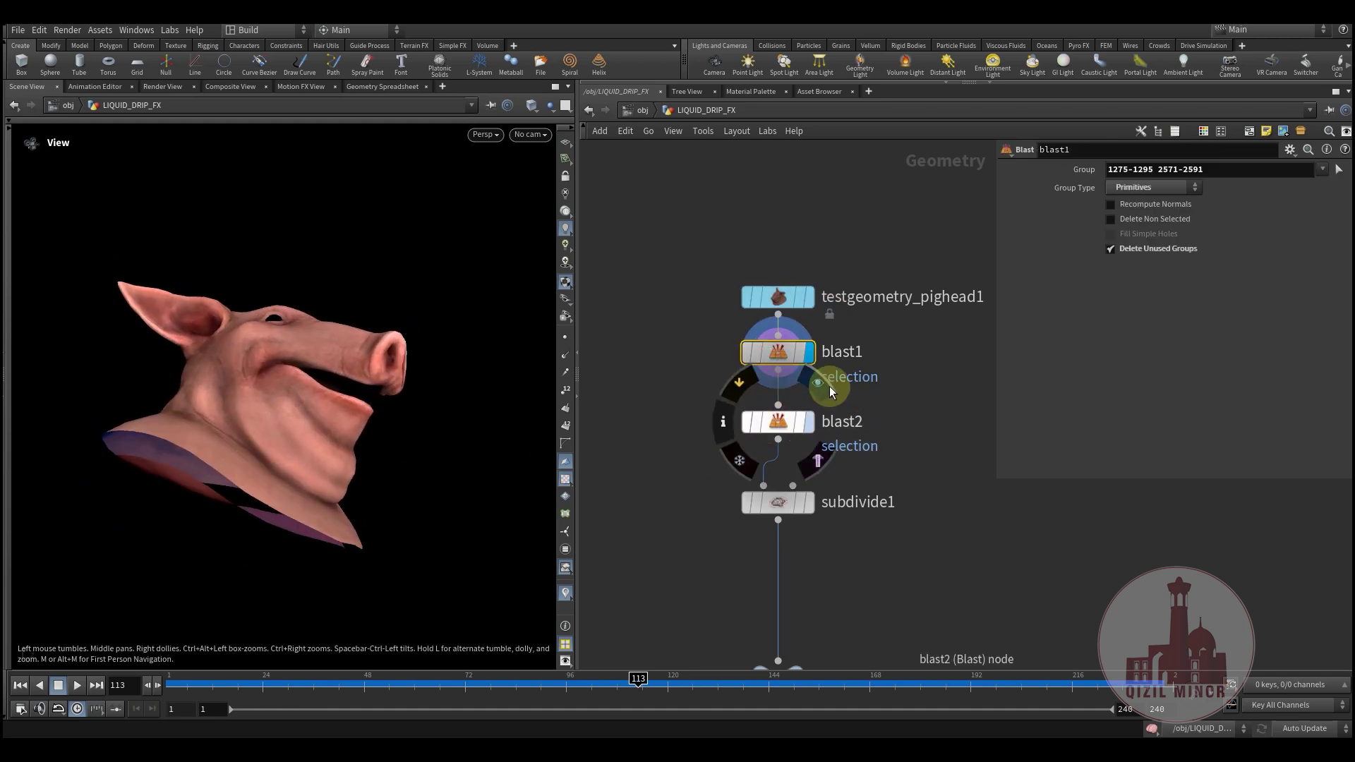
{"action": "left_click", "coordinate": [819, 383]}
{"action": "left_click", "coordinate": [777, 421]}
{"action": "left_click_drag", "start_coordinate": [274, 455], "coordinate": [287, 396]}
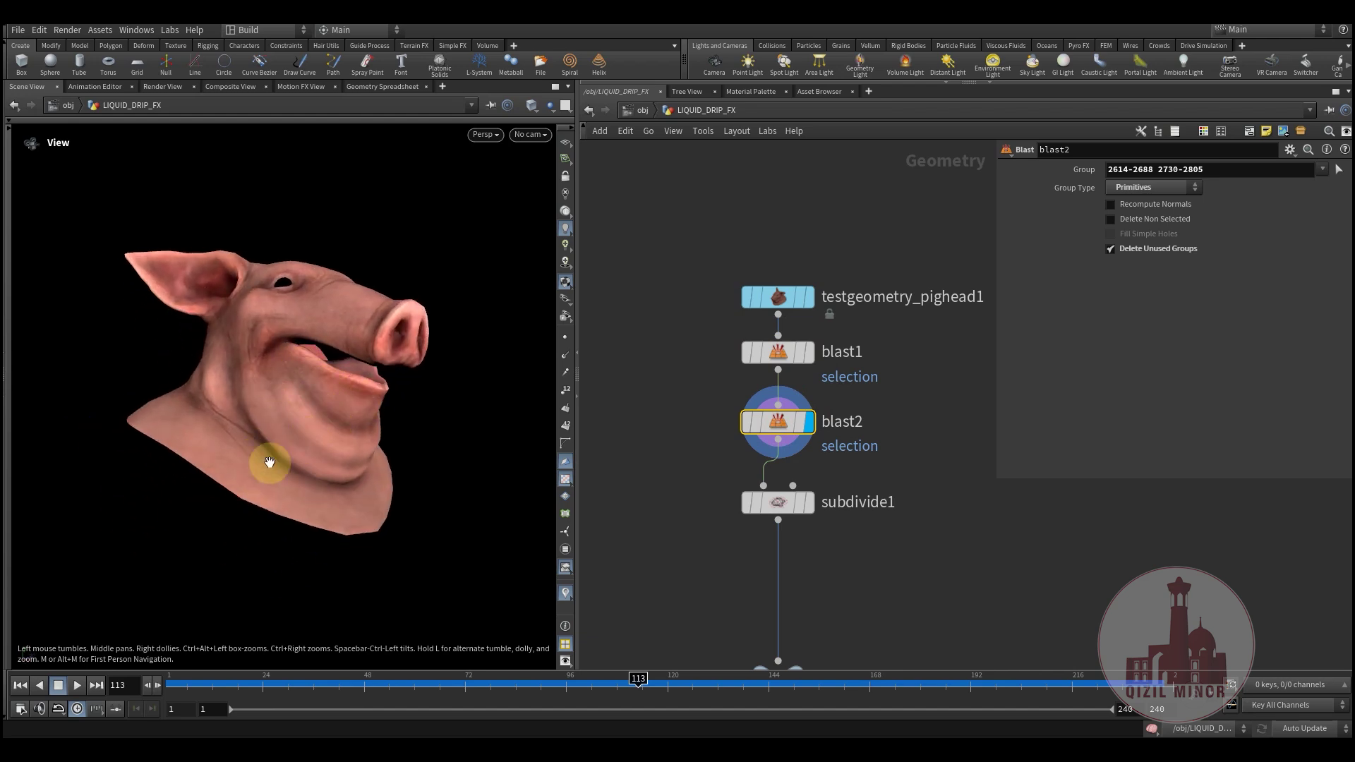
{"action": "mouse_move", "coordinate": [269, 463]}
{"action": "left_mouse_down"}
{"action": "mouse_move", "coordinate": [281, 433]}
{"action": "mouse_move", "coordinate": [293, 460]}
{"action": "left_mouse_up"}
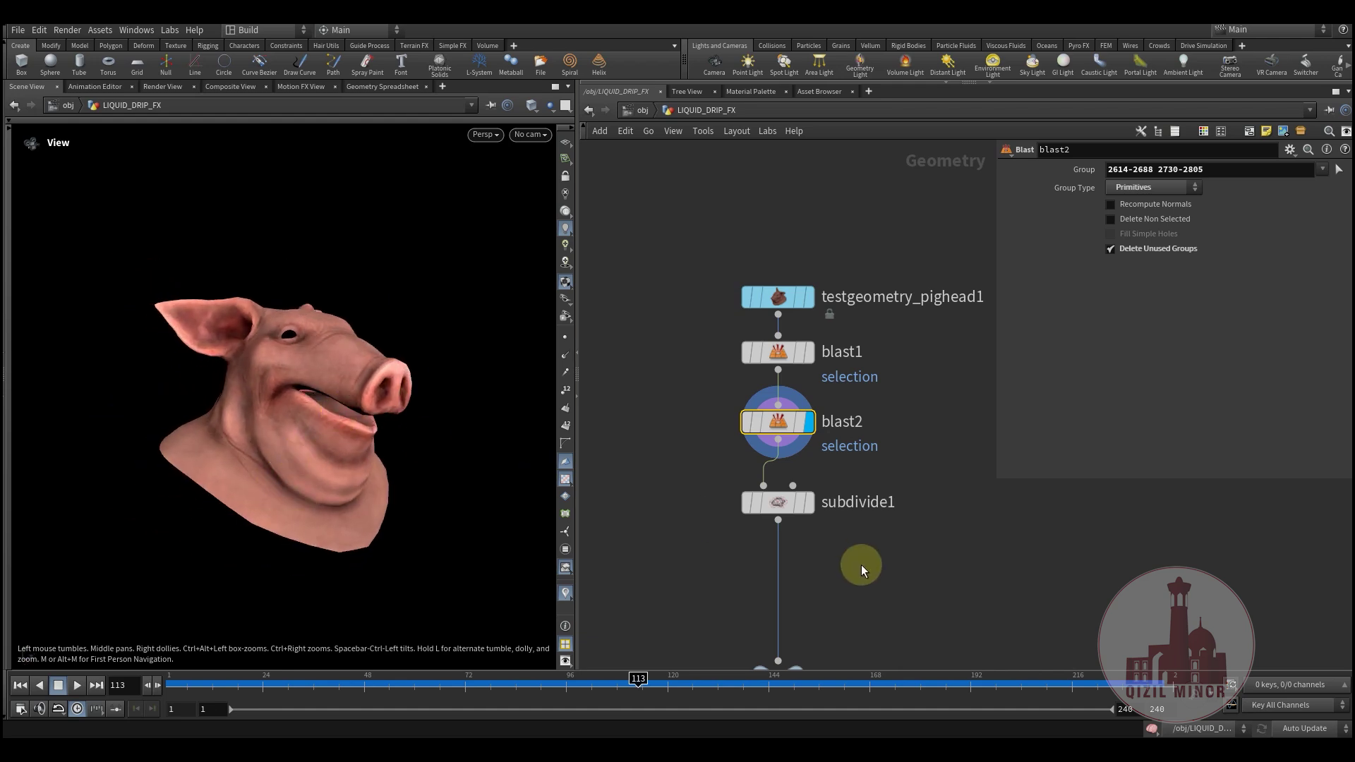
Step: Display subdivide1's smooth head and show its settings, with null1 centred below
{"action": "middle_click_drag", "start_coordinate": [870, 575], "coordinate": [825, 470]}
{"action": "left_click", "coordinate": [771, 378]}
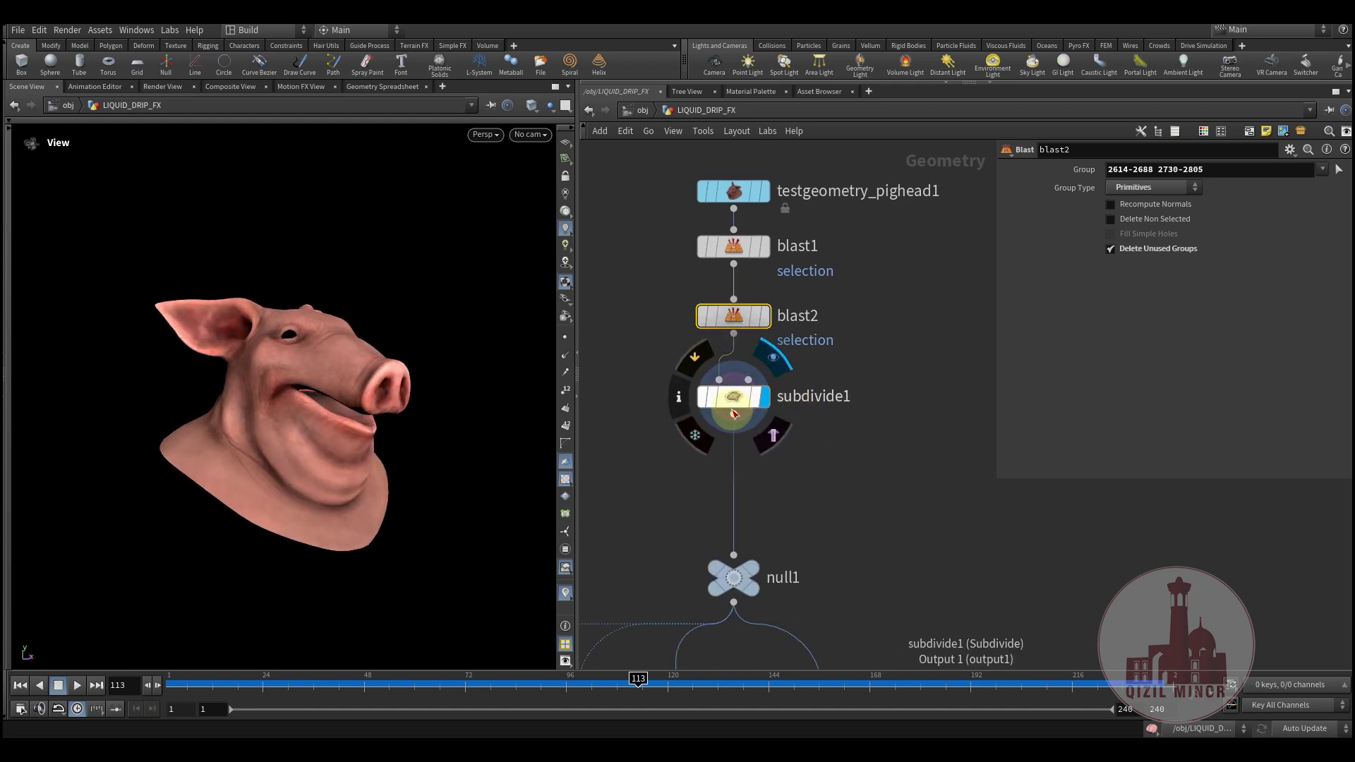
{"action": "left_click", "coordinate": [735, 402]}
{"action": "middle_click_drag", "start_coordinate": [778, 526], "coordinate": [833, 294]}
Step: Display scatter1 to show the head as 5000 scattered points with 10 relax iterations
{"action": "middle_click_drag", "start_coordinate": [782, 367], "coordinate": [782, 401]}
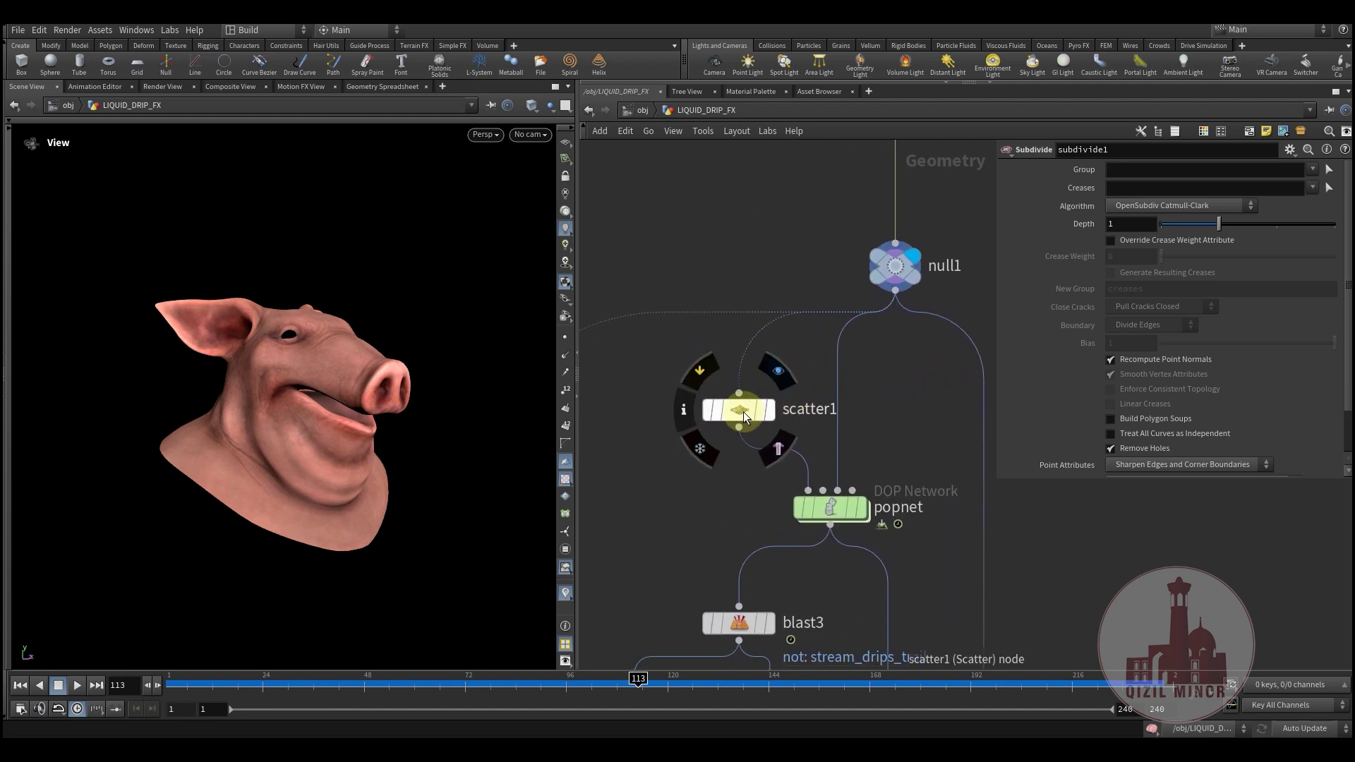
{"action": "left_click", "coordinate": [779, 373]}
{"action": "left_click", "coordinate": [738, 409]}
{"action": "middle_click_drag", "start_coordinate": [738, 446], "coordinate": [738, 412]}
{"action": "mouse_move", "coordinate": [360, 436]}
{"action": "left_mouse_down"}
{"action": "mouse_move", "coordinate": [350, 421]}
{"action": "mouse_move", "coordinate": [309, 447]}
{"action": "mouse_move", "coordinate": [315, 423]}
{"action": "mouse_move", "coordinate": [363, 423]}
{"action": "left_mouse_up"}
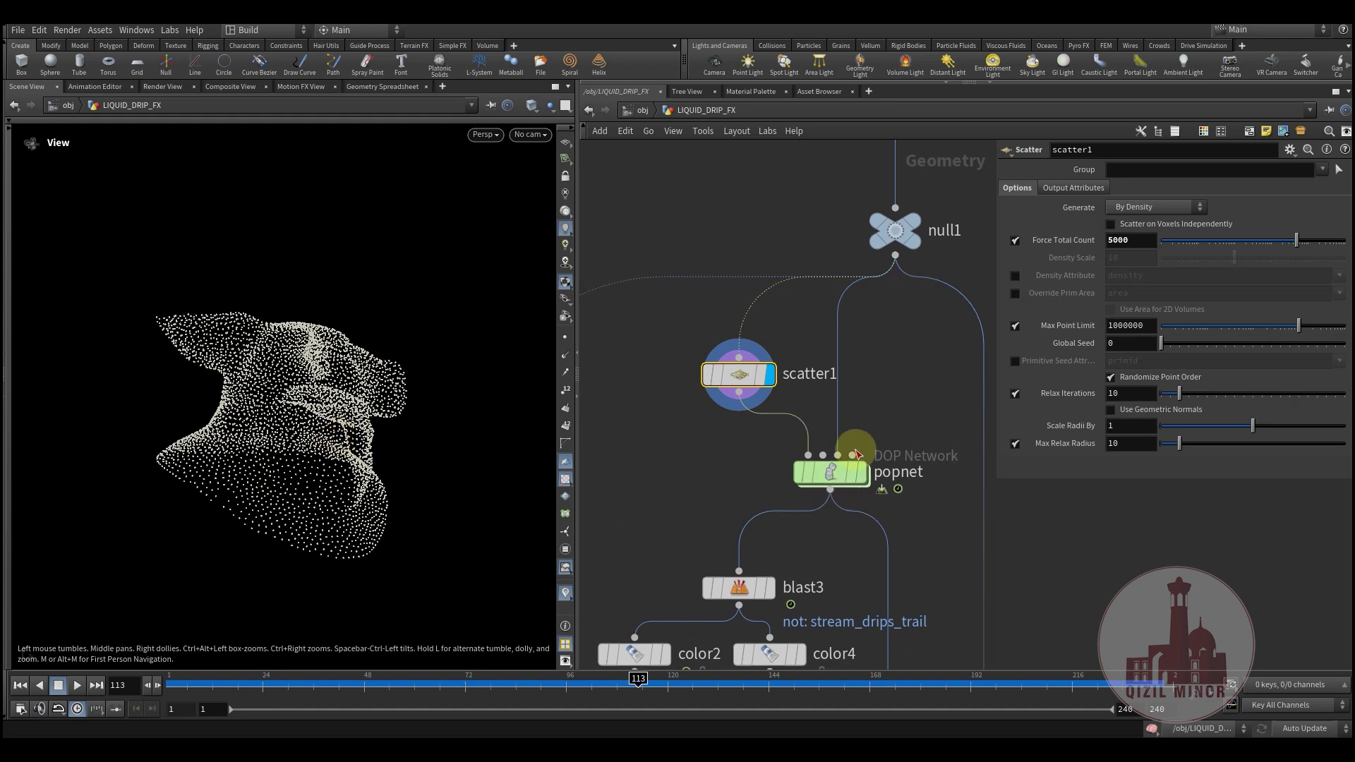
{"action": "mouse_move", "coordinate": [843, 478]}
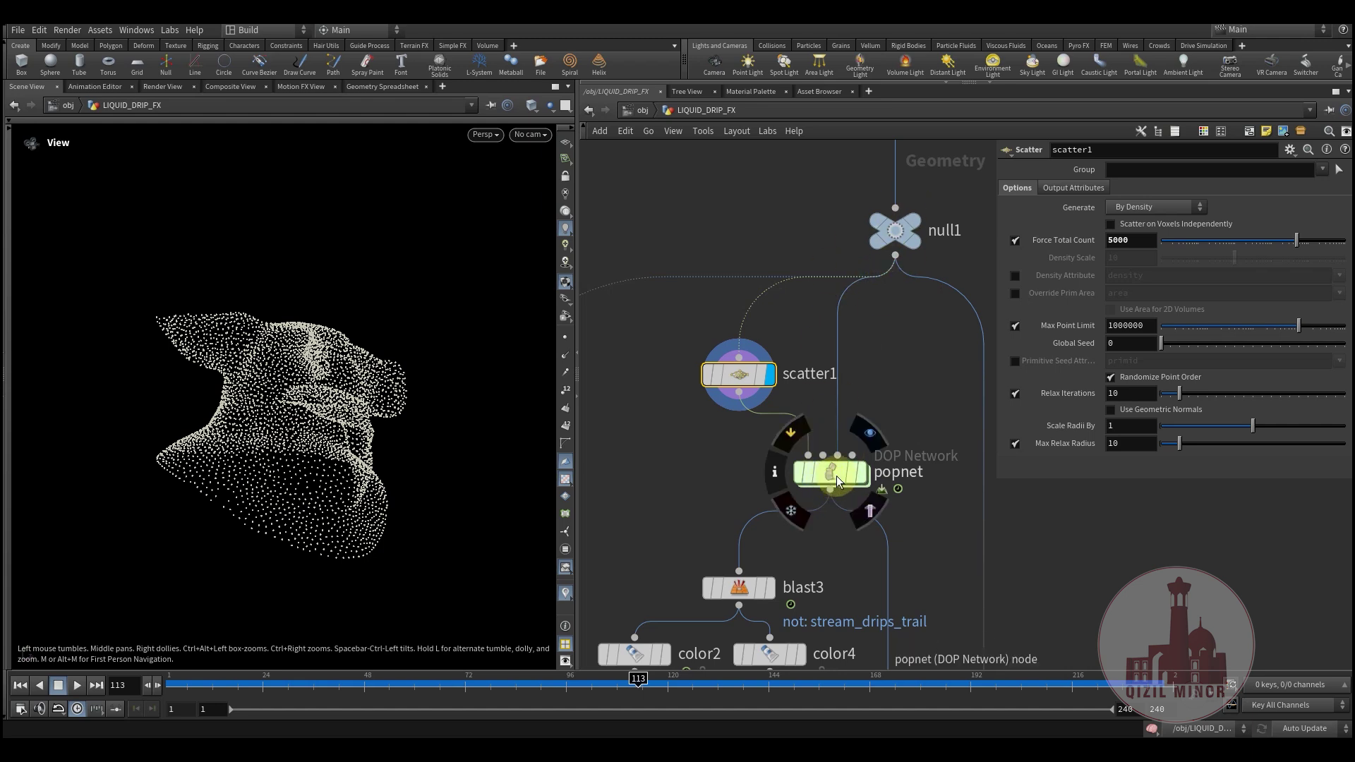
{"action": "middle_click_drag", "start_coordinate": [689, 475], "coordinate": [617, 452]}
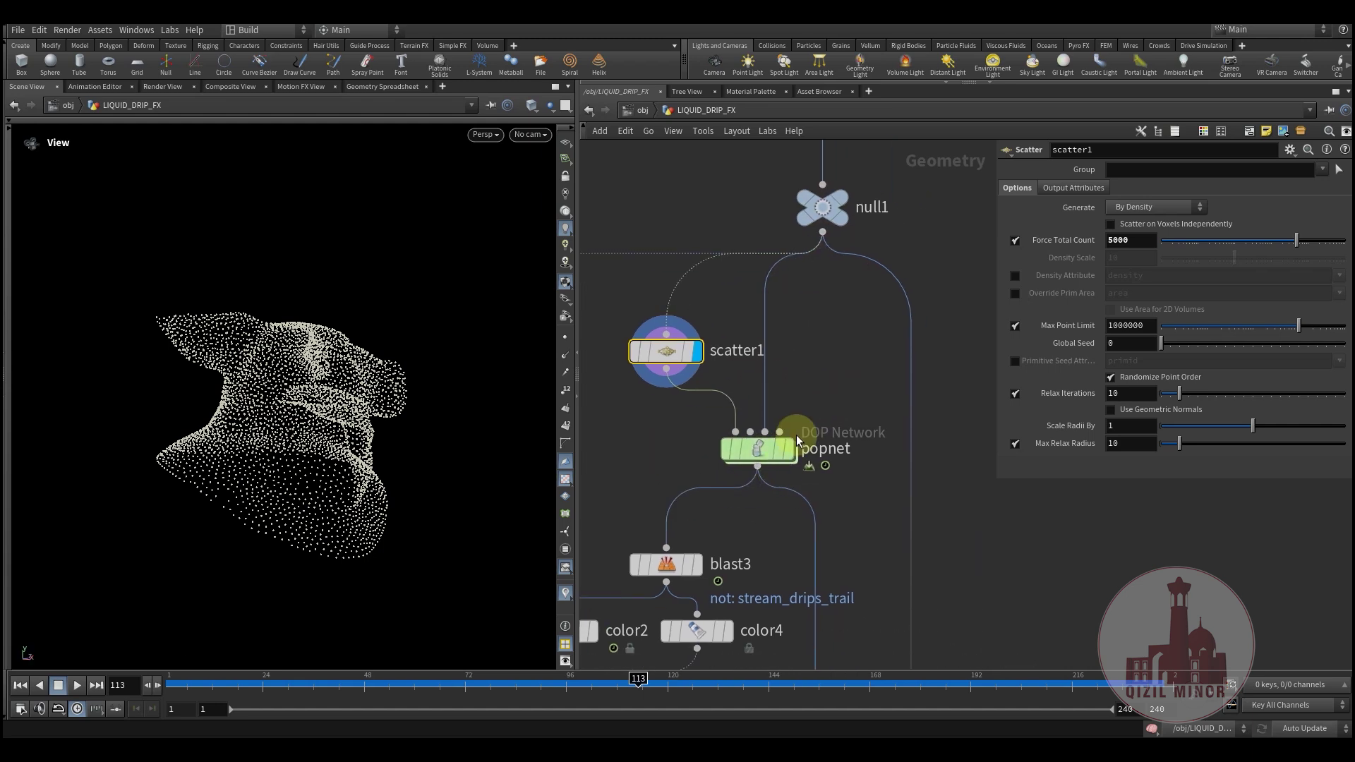
Step: Dive into popnet and look over its POP nodes, including the fall_drip branch
{"action": "double_click", "coordinate": [761, 457]}
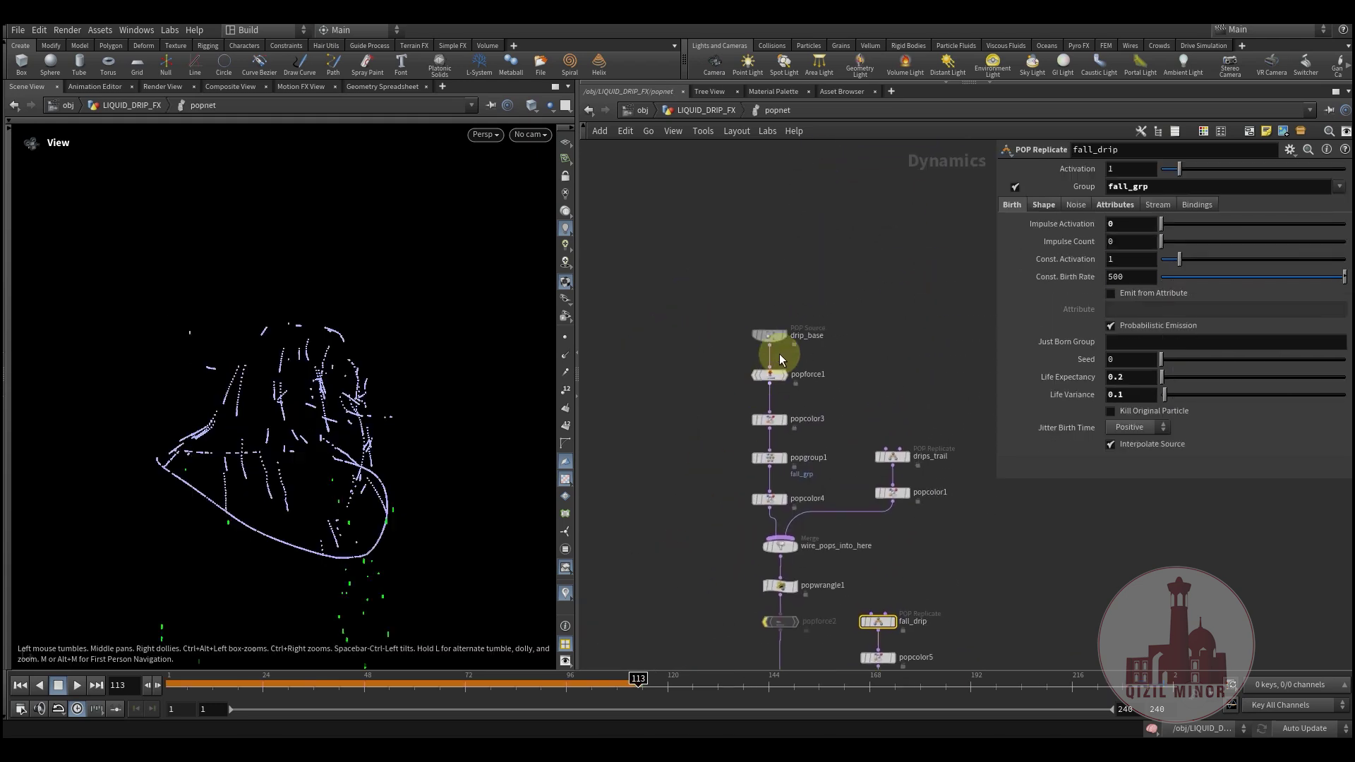
{"action": "scroll", "coordinate": [894, 485], "scroll_direction": "up", "scroll_amount": 3}
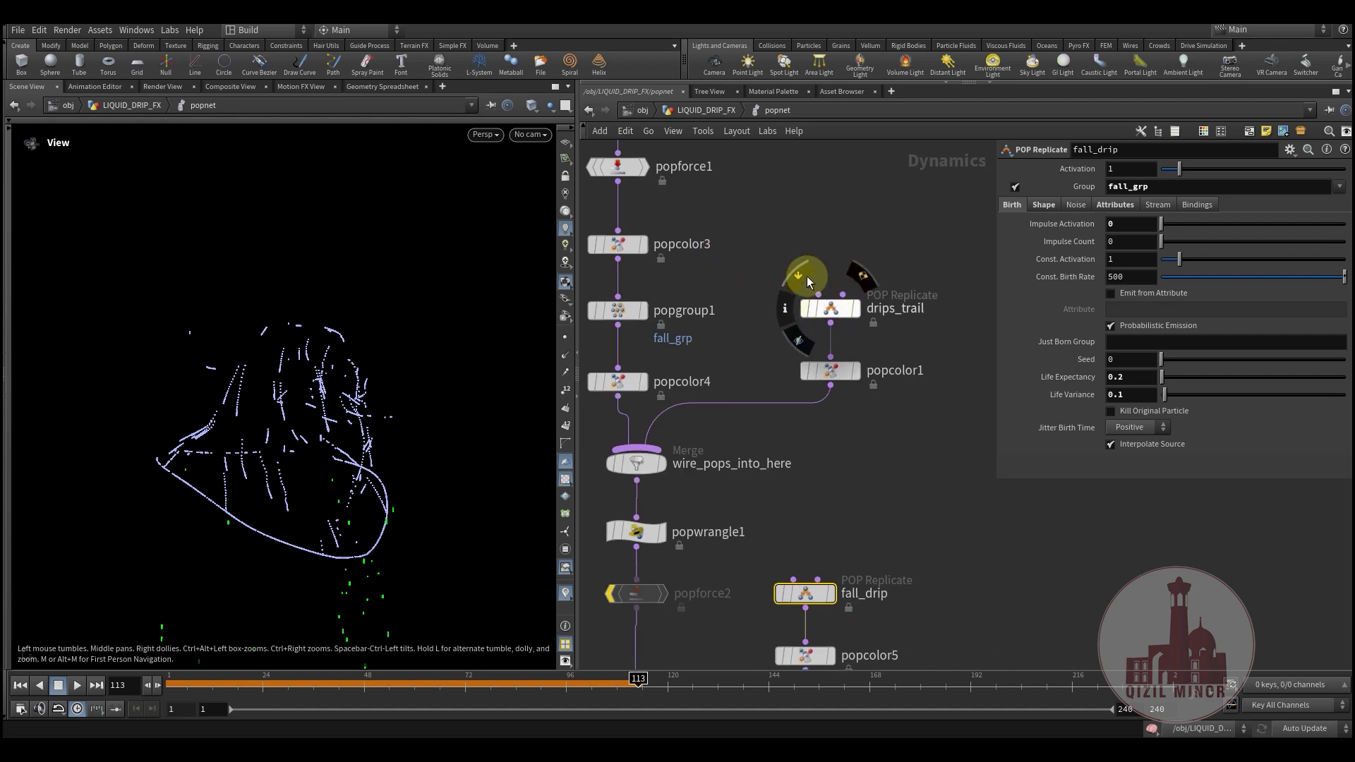
{"action": "middle_click_drag", "start_coordinate": [876, 476], "coordinate": [762, 385]}
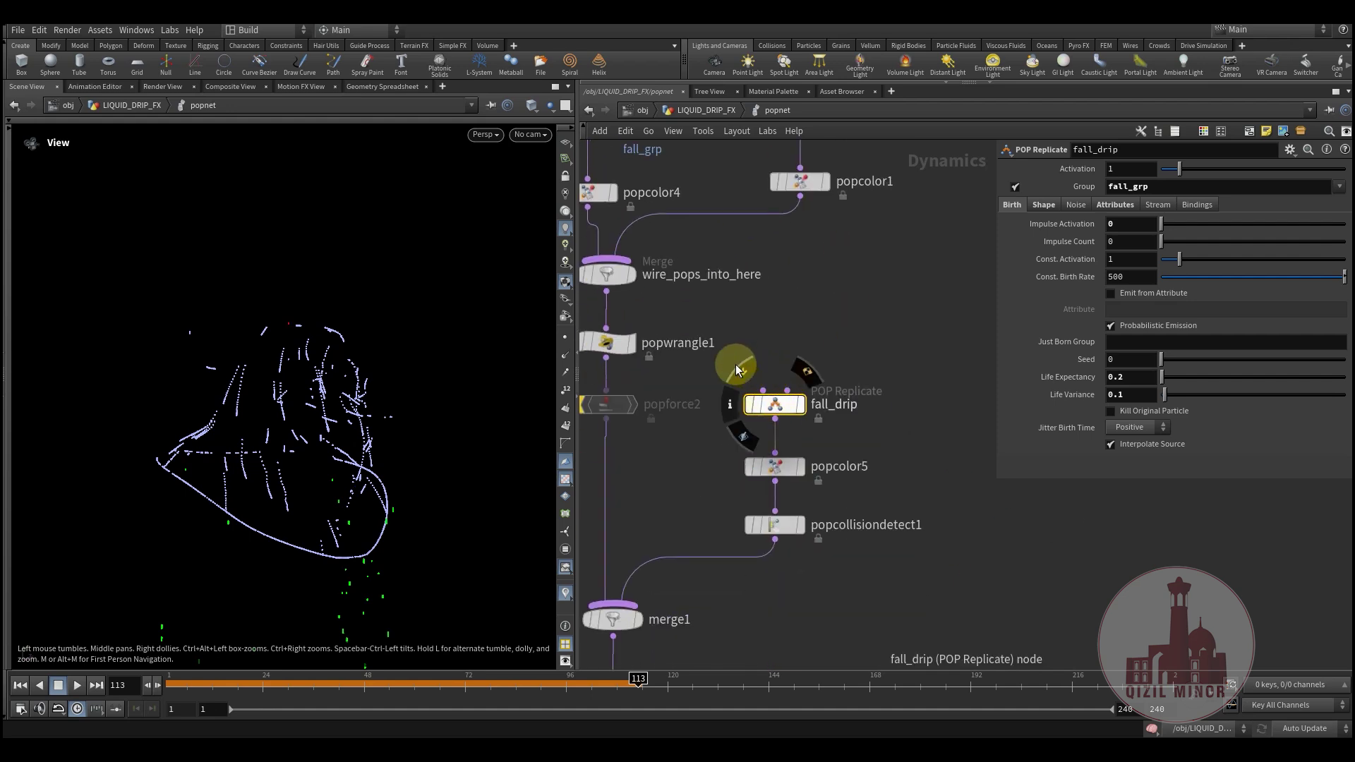
{"action": "scroll", "coordinate": [882, 401], "scroll_direction": "down", "scroll_amount": 5}
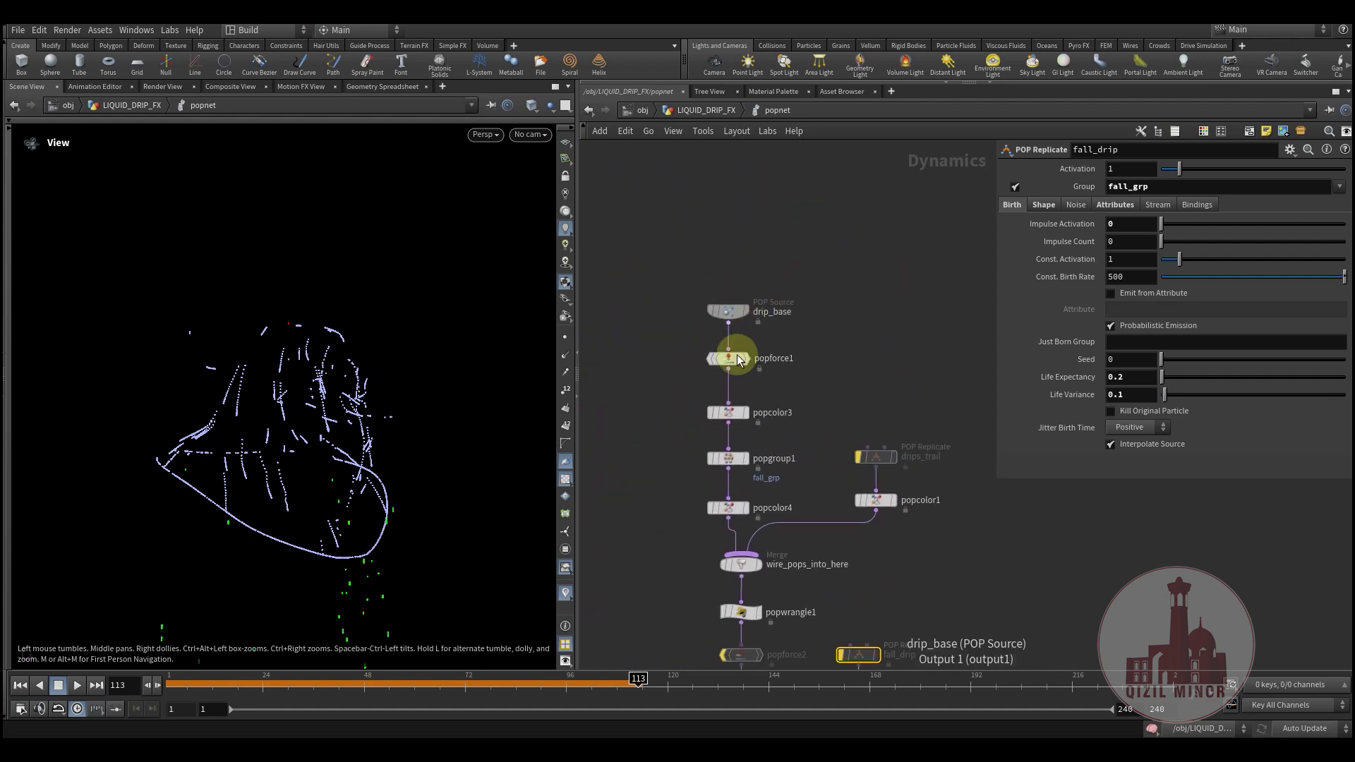
Step: Rewind the sim and select drip_base, showing birth rate 50 and life expectancy 100
{"action": "left_click", "coordinate": [169, 683]}
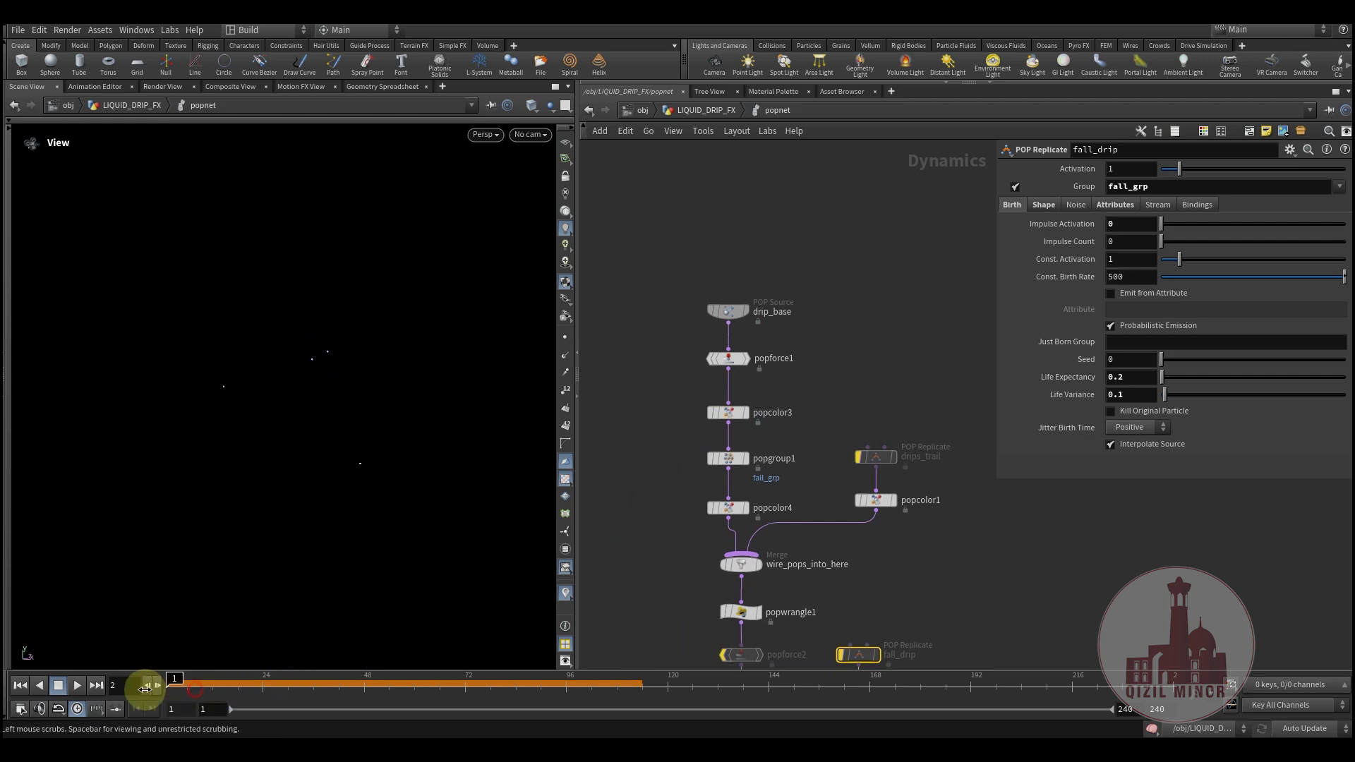
{"action": "left_click", "coordinate": [721, 312]}
{"action": "scroll", "coordinate": [844, 363], "scroll_direction": "up", "scroll_amount": 2, "text": "ctrl"}
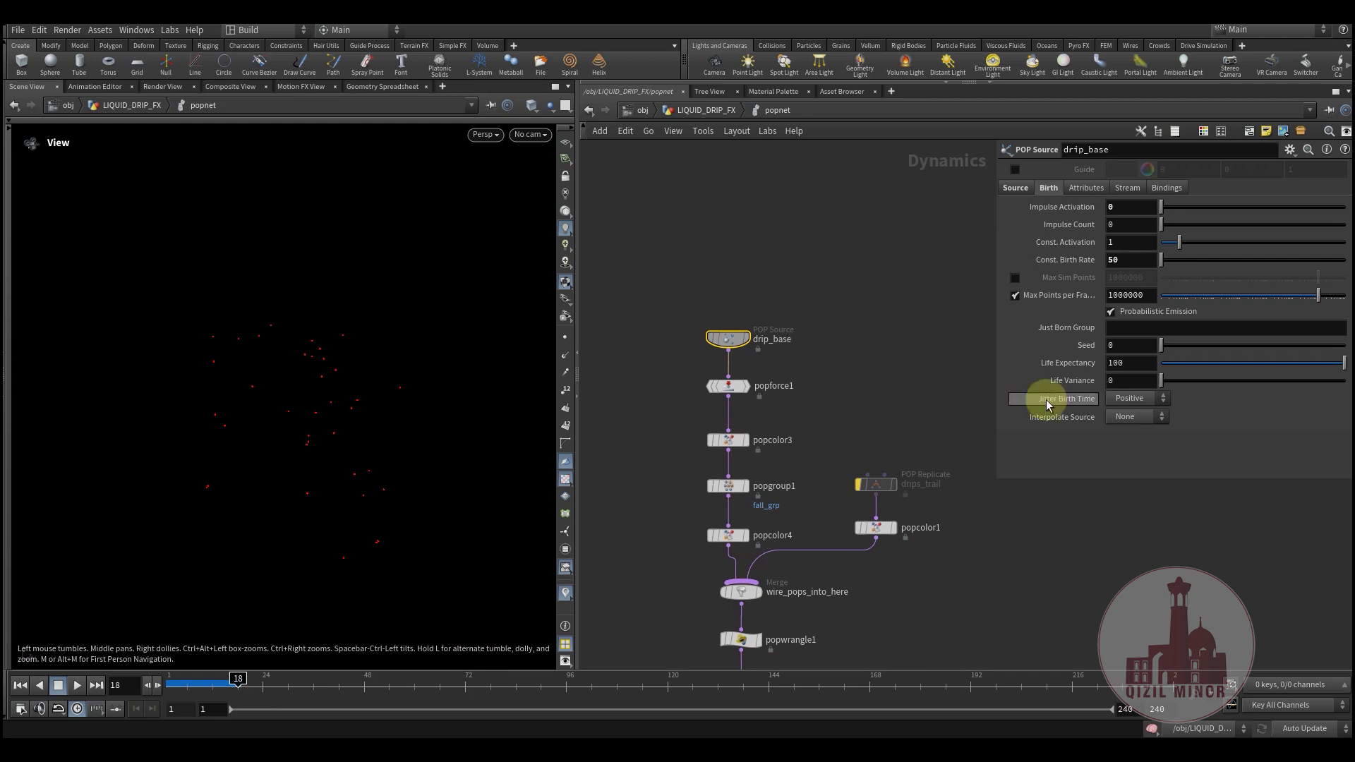
{"action": "scroll", "coordinate": [837, 383], "scroll_direction": "up", "scroll_amount": 3}
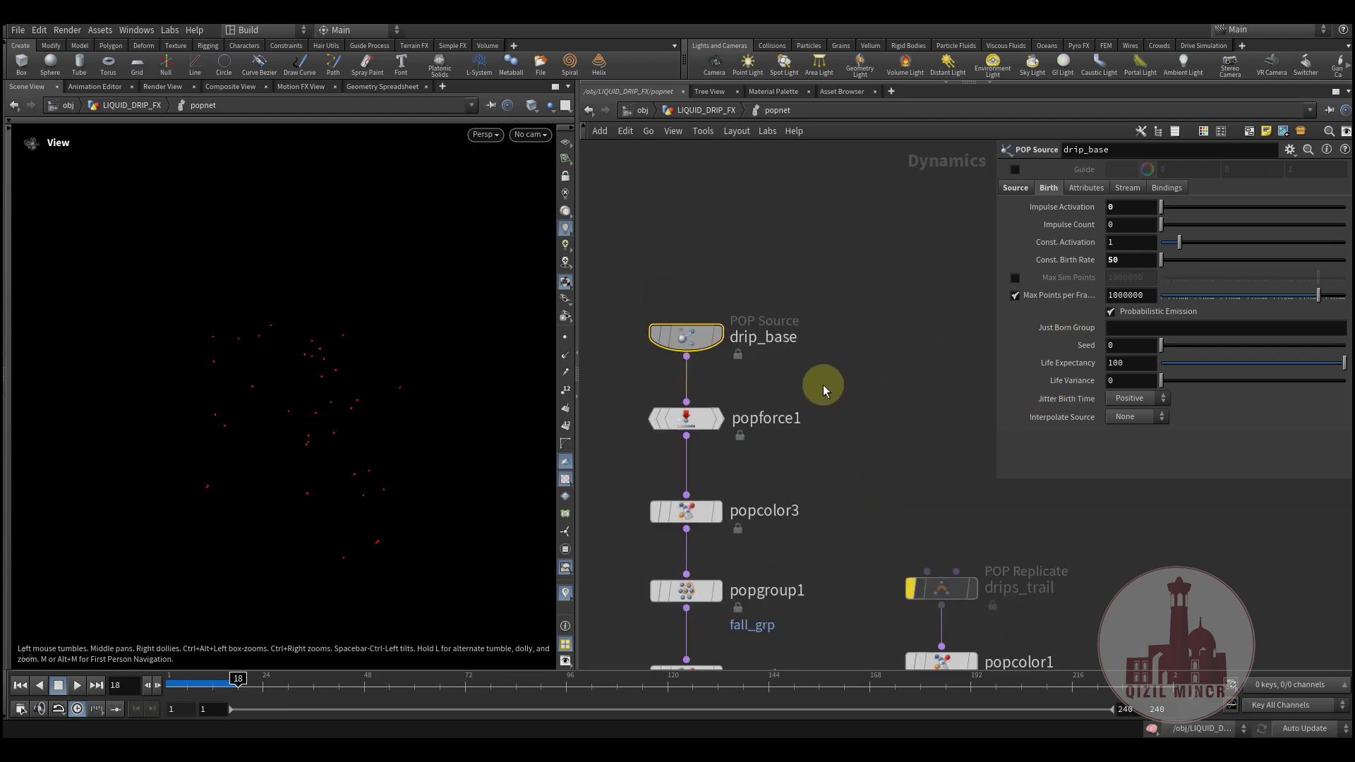
{"action": "left_click_drag", "start_coordinate": [785, 378], "coordinate": [784, 377]}
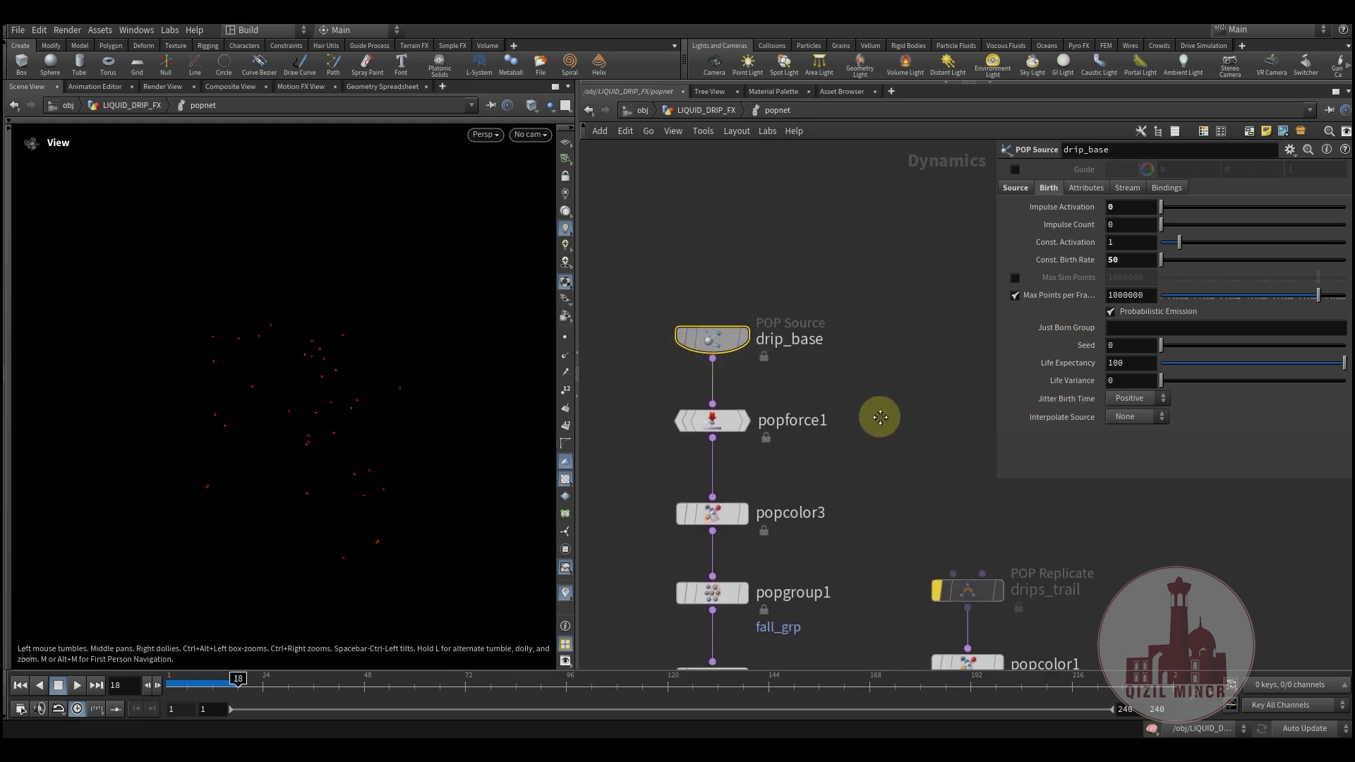
{"action": "middle_click_drag", "start_coordinate": [887, 402], "coordinate": [691, 527]}
{"action": "left_click_drag", "start_coordinate": [662, 311], "coordinate": [861, 392]}
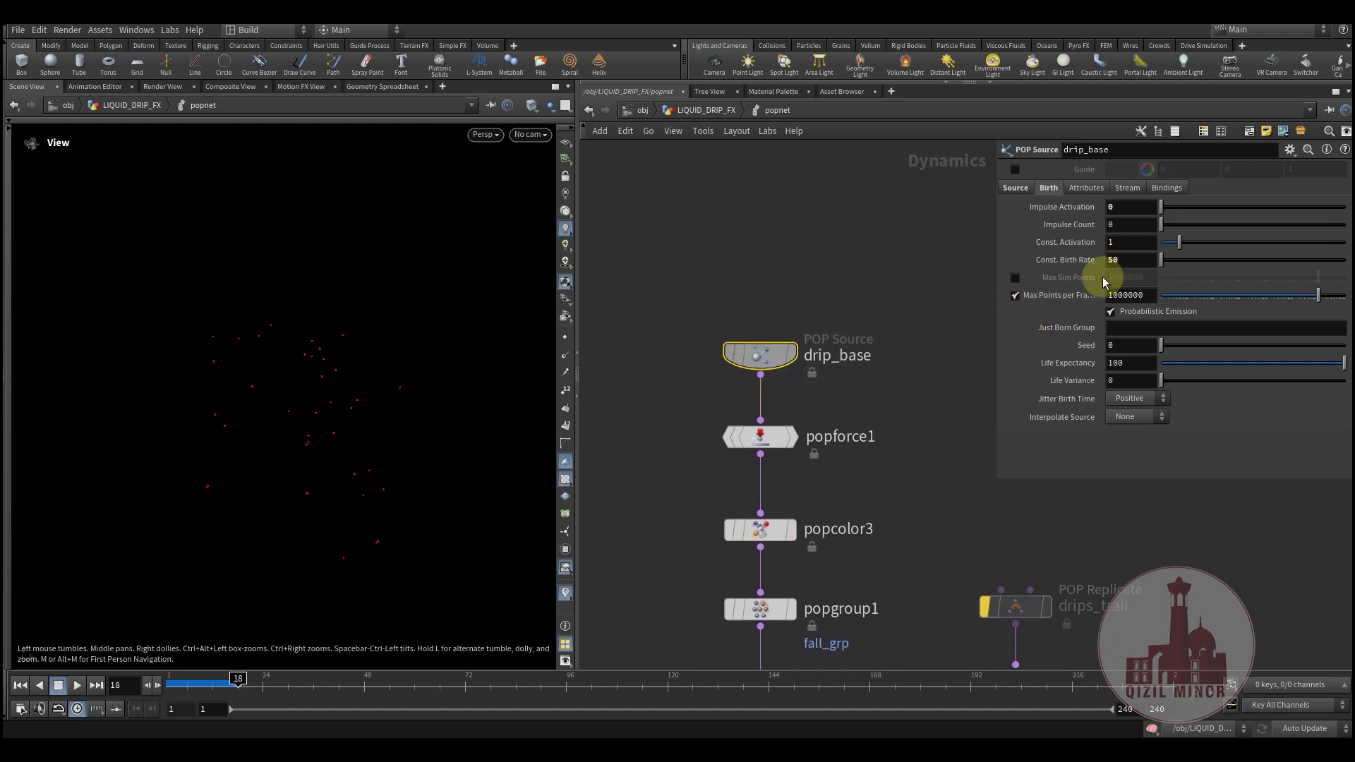
{"action": "left_click_drag", "start_coordinate": [266, 690], "coordinate": [501, 693]}
Step: Bypass fall_drip, popcolor5 and popcollisiondetect1
{"action": "scroll", "coordinate": [677, 559], "scroll_direction": "down", "scroll_amount": 3}
{"action": "middle_click_drag", "start_coordinate": [677, 559], "coordinate": [671, 350]}
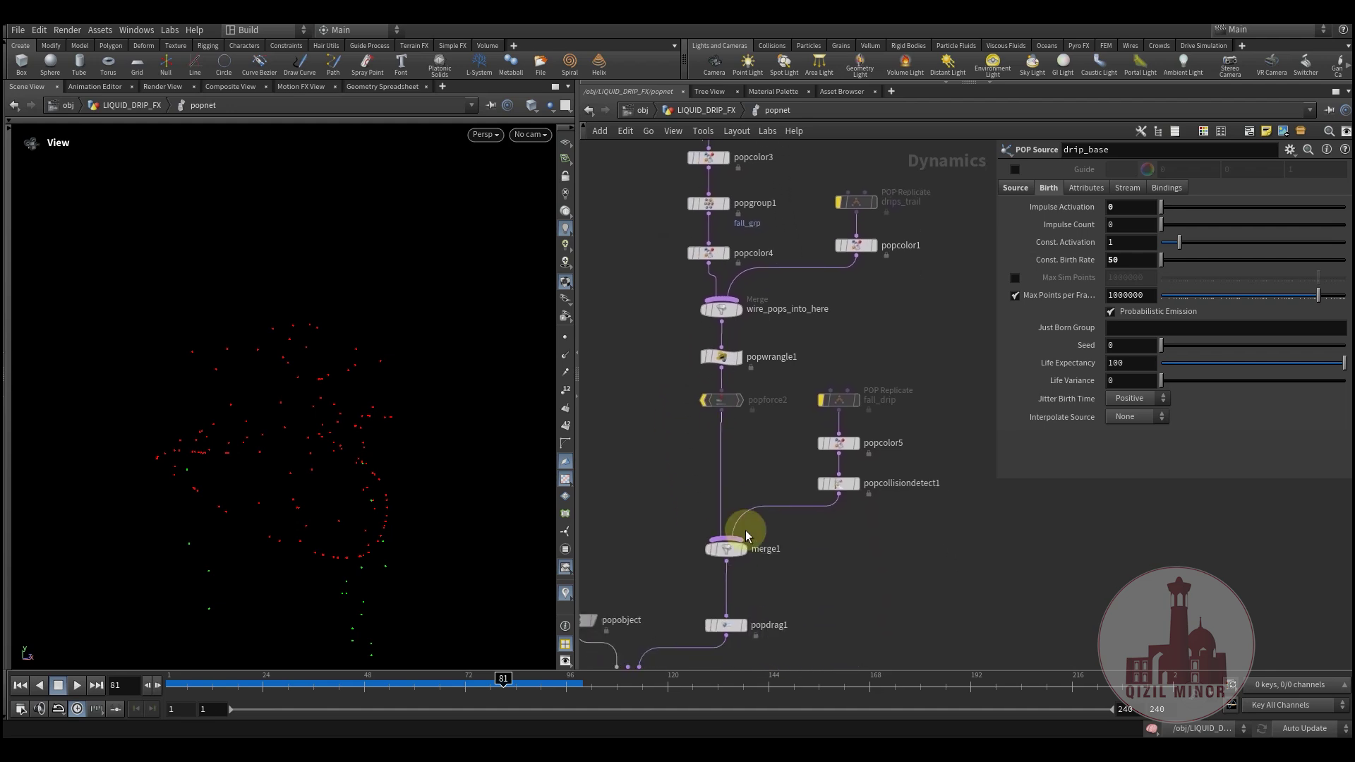
{"action": "scroll", "coordinate": [854, 538], "scroll_direction": "up", "scroll_amount": 2}
{"action": "left_click_drag", "start_coordinate": [802, 468], "coordinate": [872, 407]}
{"action": "left_click", "coordinate": [787, 469]}
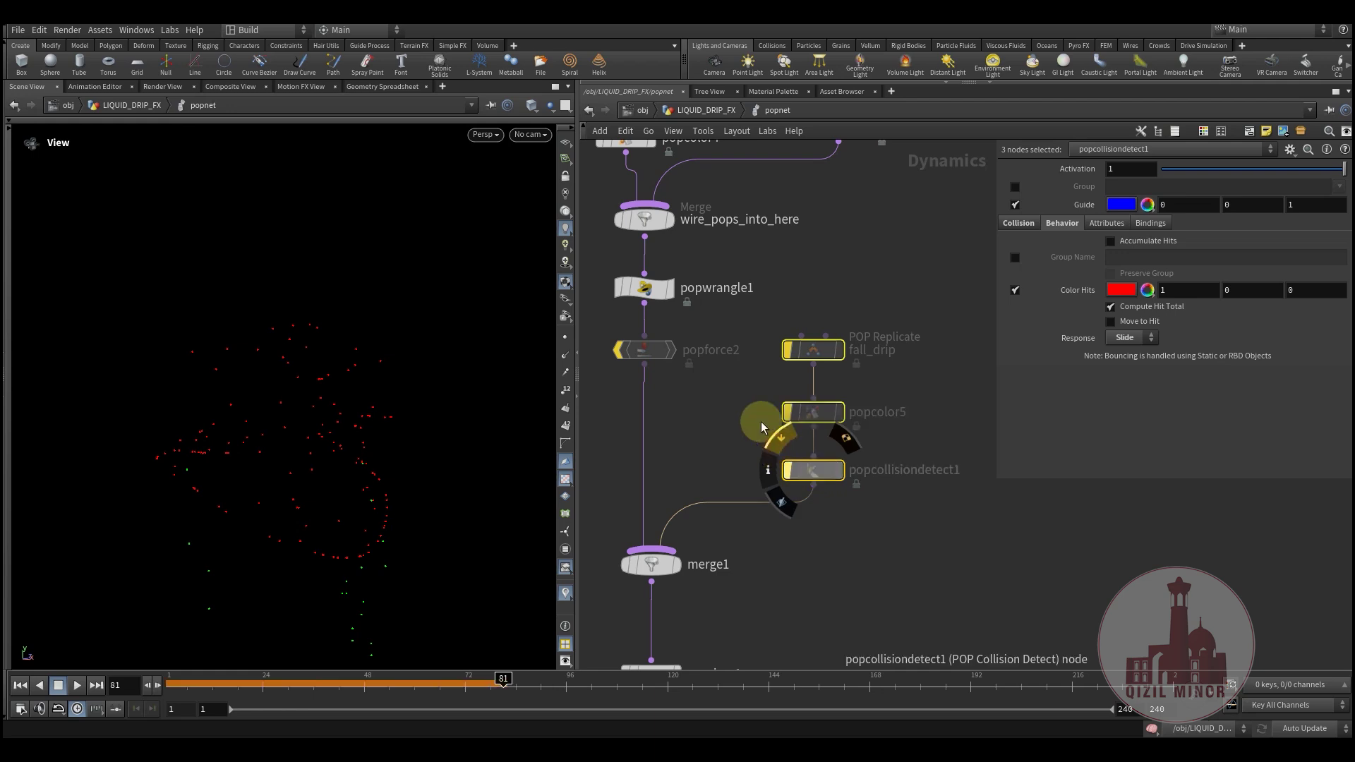
Step: Bypass drips_trail and popcolor1, then replay the simulation to frame 43
{"action": "middle_click_drag", "start_coordinate": [748, 402], "coordinate": [696, 603]}
{"action": "left_click_drag", "start_coordinate": [831, 283], "coordinate": [748, 338]}
{"action": "left_click", "coordinate": [761, 326]}
{"action": "mouse_move", "coordinate": [298, 683]}
{"action": "left_mouse_down"}
{"action": "mouse_move", "coordinate": [111, 692]}
{"action": "mouse_move", "coordinate": [431, 703]}
{"action": "mouse_move", "coordinate": [296, 695]}
{"action": "left_mouse_up"}
{"action": "scroll", "coordinate": [811, 454], "scroll_direction": "up", "scroll_amount": 5}
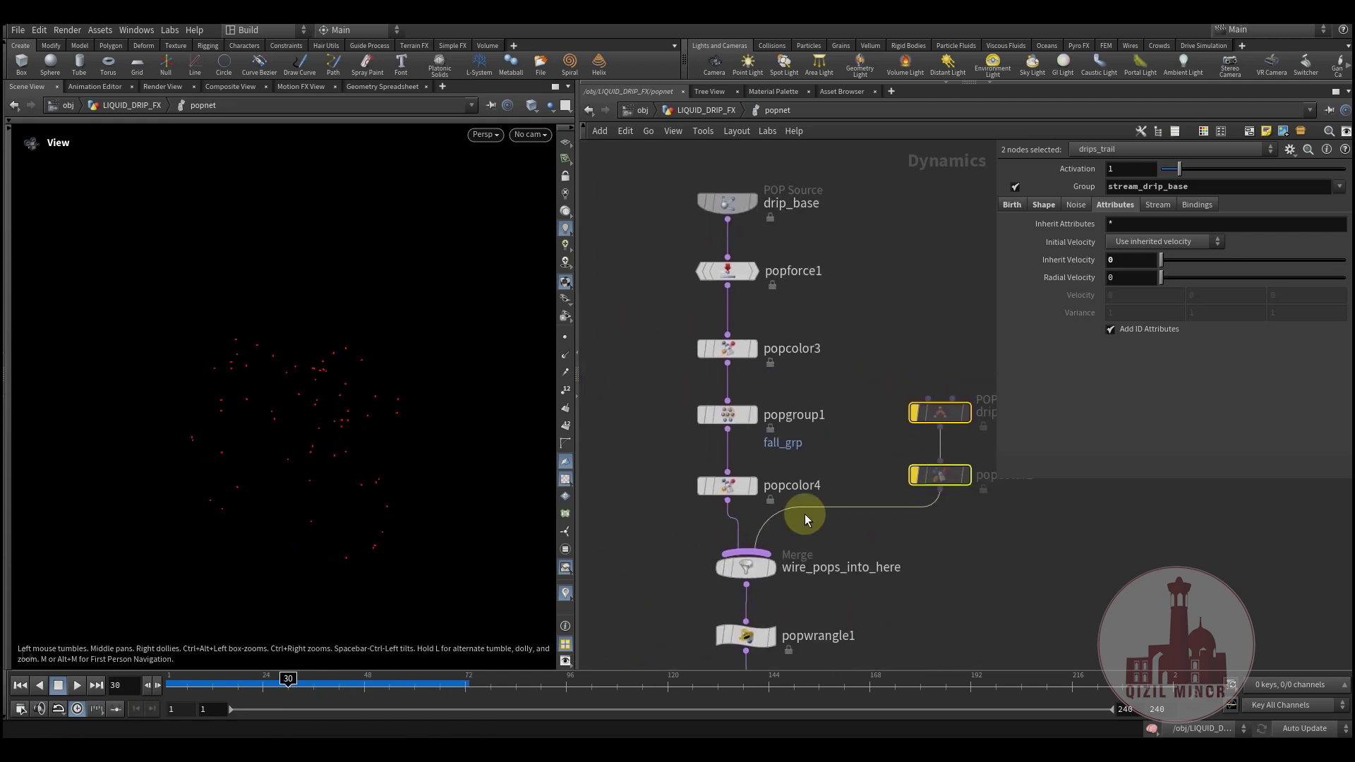
{"action": "left_click_drag", "start_coordinate": [170, 686], "coordinate": [341, 684]}
{"action": "left_click", "coordinate": [775, 376]}
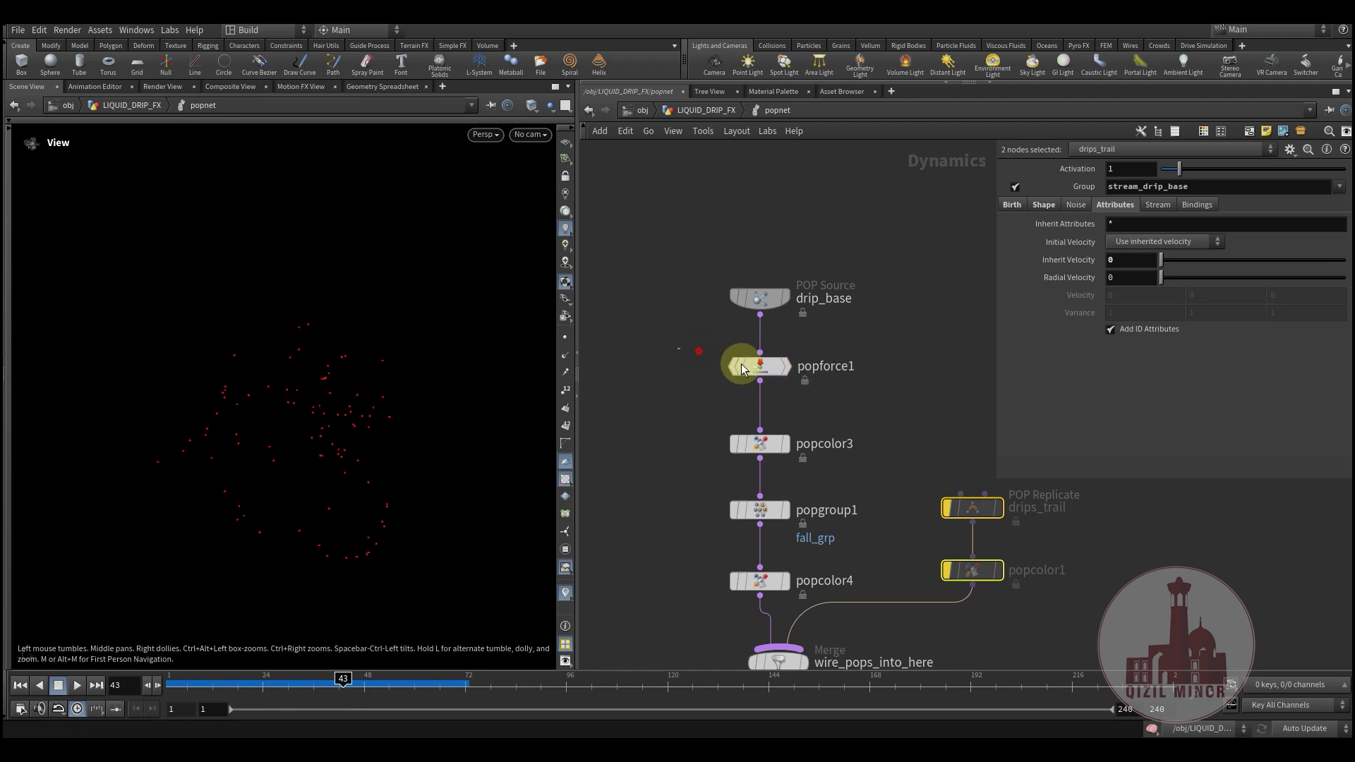
{"action": "left_click", "coordinate": [789, 370]}
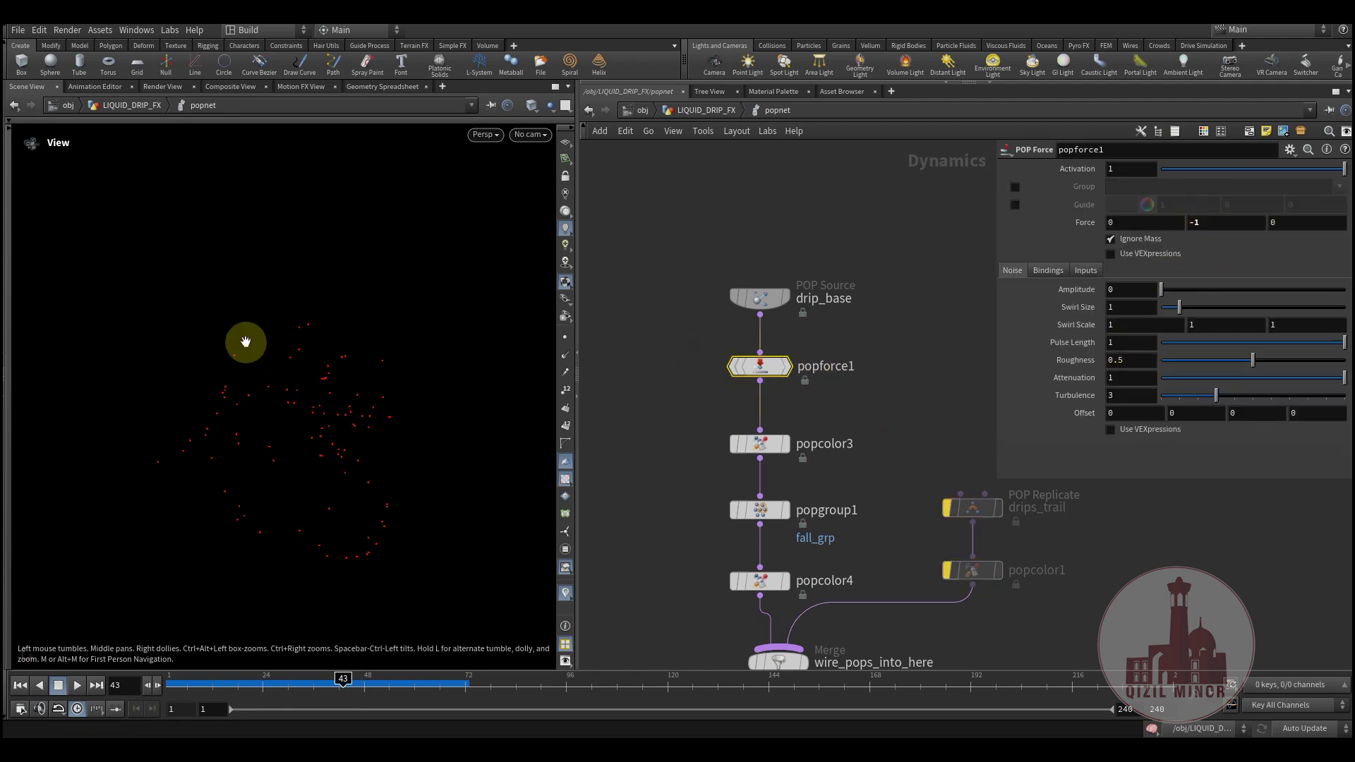
{"action": "left_click_drag", "start_coordinate": [227, 695], "coordinate": [275, 697]}
{"action": "scroll", "coordinate": [628, 395], "scroll_direction": "down", "scroll_amount": 5}
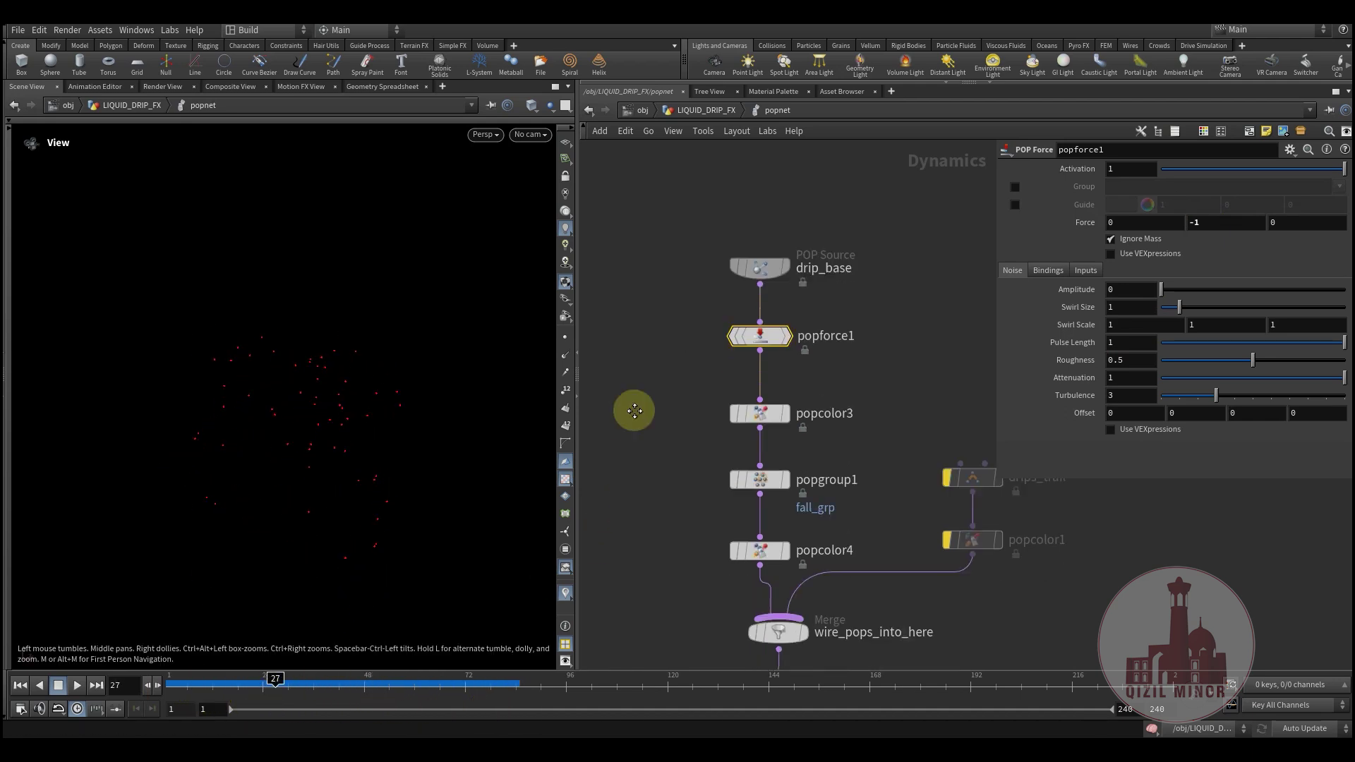
{"action": "scroll", "coordinate": [638, 423], "scroll_direction": "down", "scroll_amount": 3}
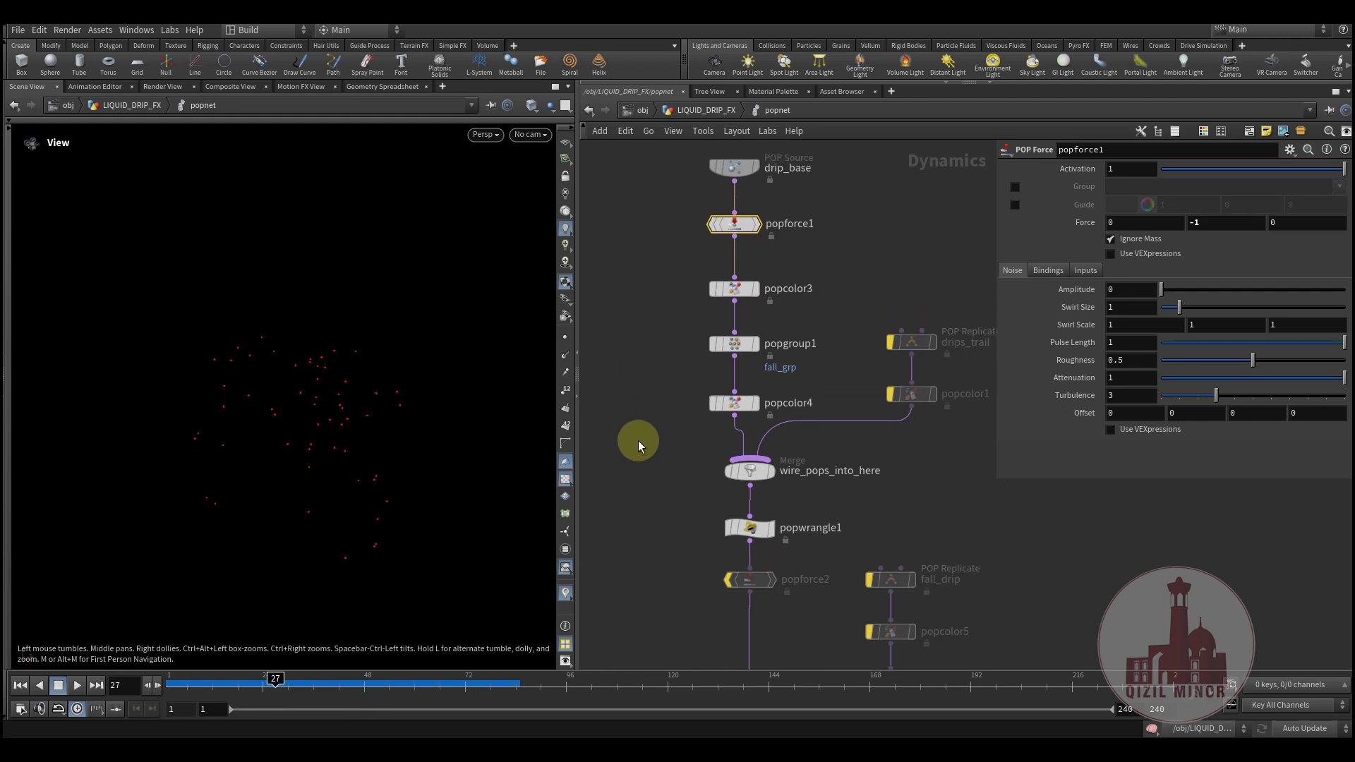
{"action": "middle_click_drag", "start_coordinate": [633, 450], "coordinate": [662, 523]}
{"action": "middle_click_drag", "start_coordinate": [786, 501], "coordinate": [781, 633]}
{"action": "middle_click_drag", "start_coordinate": [847, 430], "coordinate": [875, 493]}
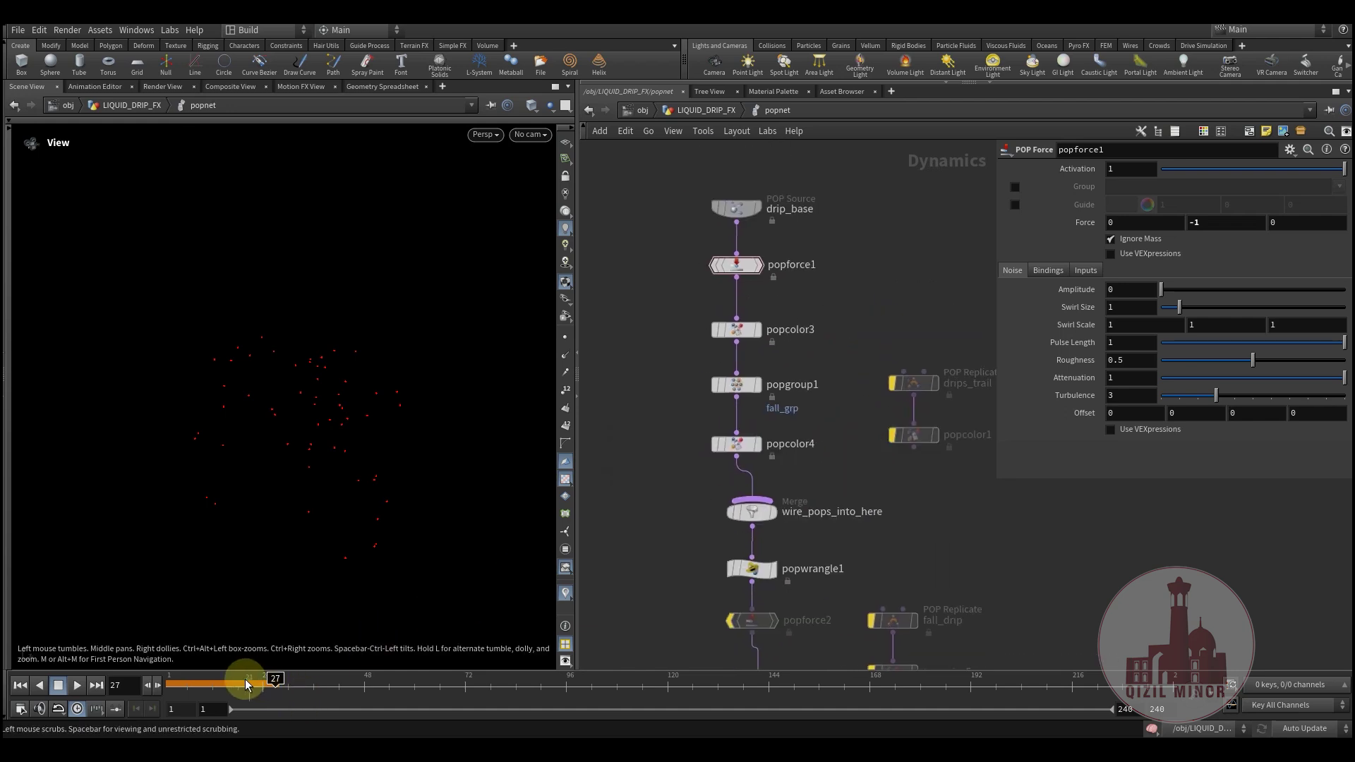
{"action": "left_click_drag", "start_coordinate": [237, 679], "coordinate": [97, 697]}
{"action": "middle_click_drag", "start_coordinate": [631, 462], "coordinate": [641, 422]}
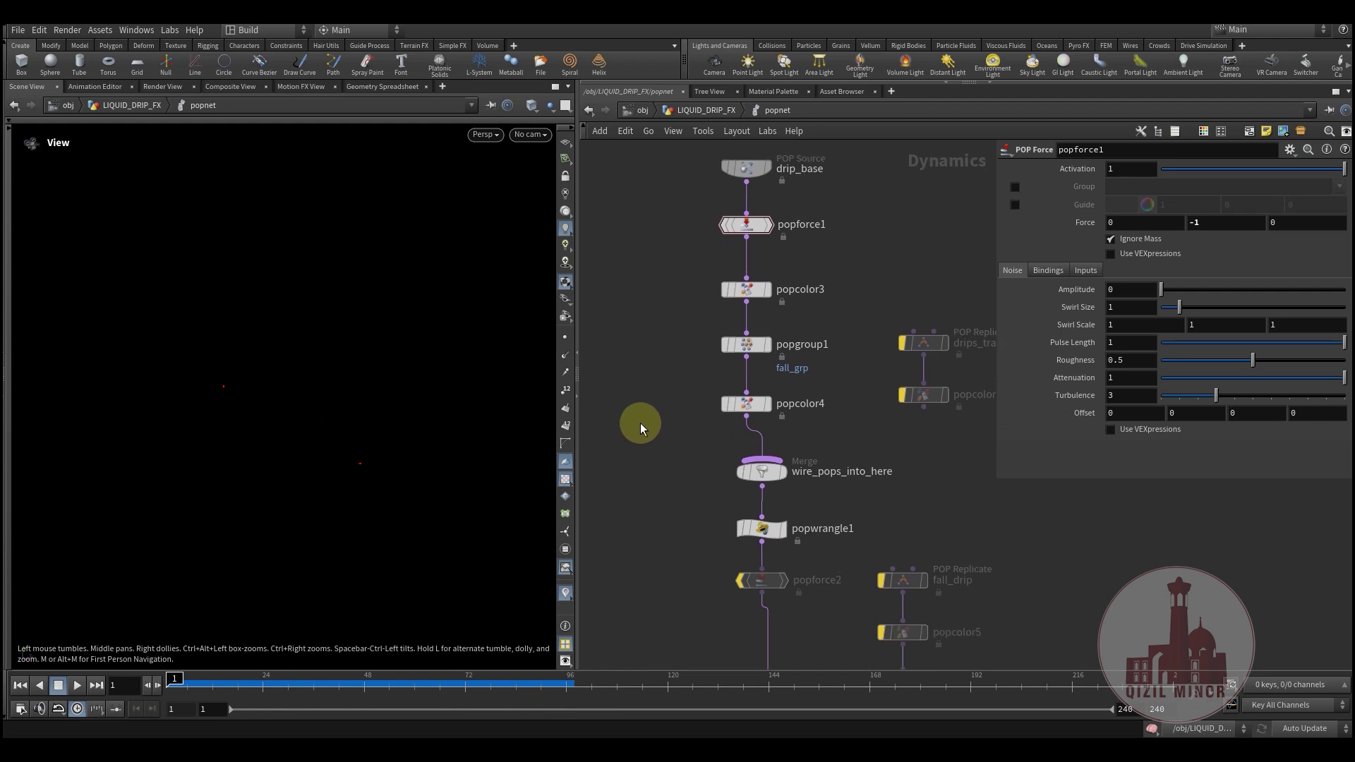
{"action": "key", "text": "h"}
{"action": "middle_click_drag", "start_coordinate": [654, 362], "coordinate": [665, 393]}
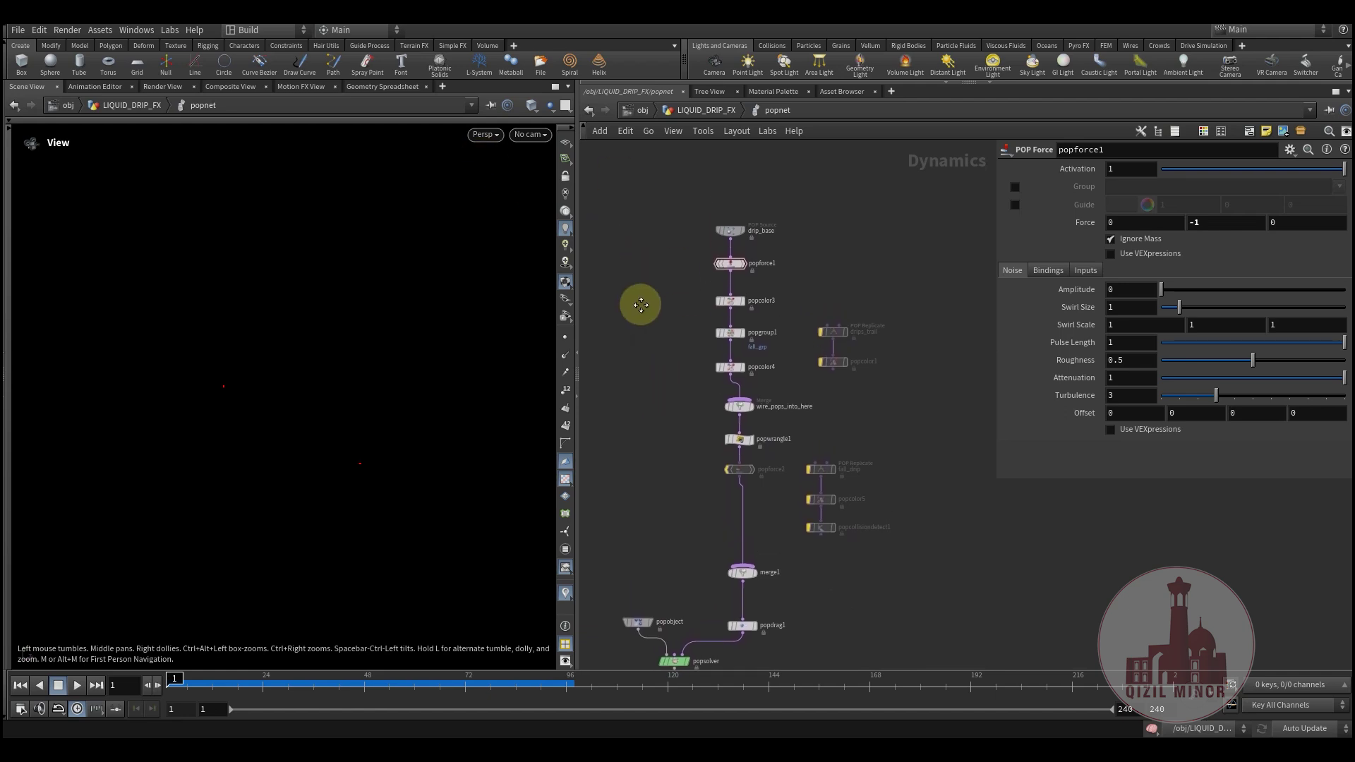
{"action": "scroll", "coordinate": [710, 316], "scroll_direction": "up", "scroll_amount": 2}
{"action": "middle_click_drag", "start_coordinate": [677, 396], "coordinate": [673, 357]}
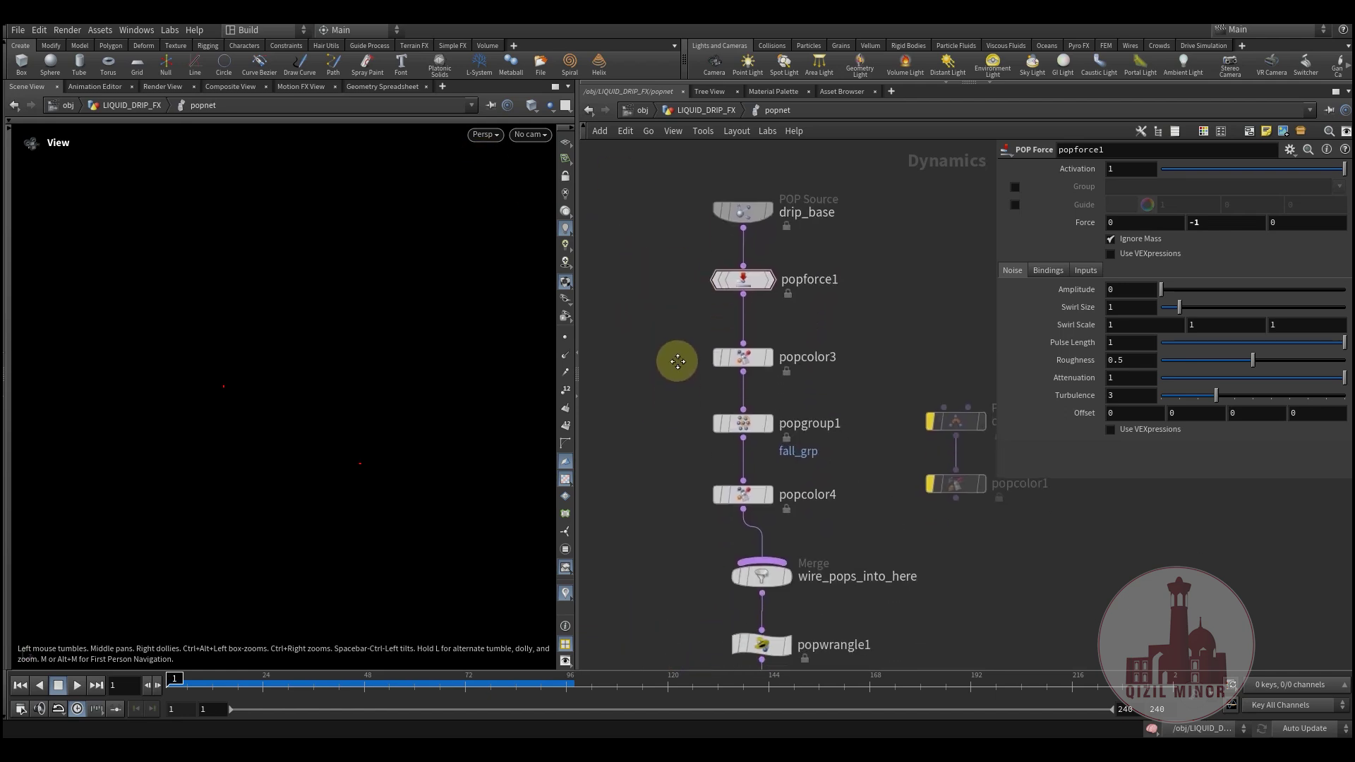
{"action": "scroll", "coordinate": [671, 371], "scroll_direction": "up", "scroll_amount": 3}
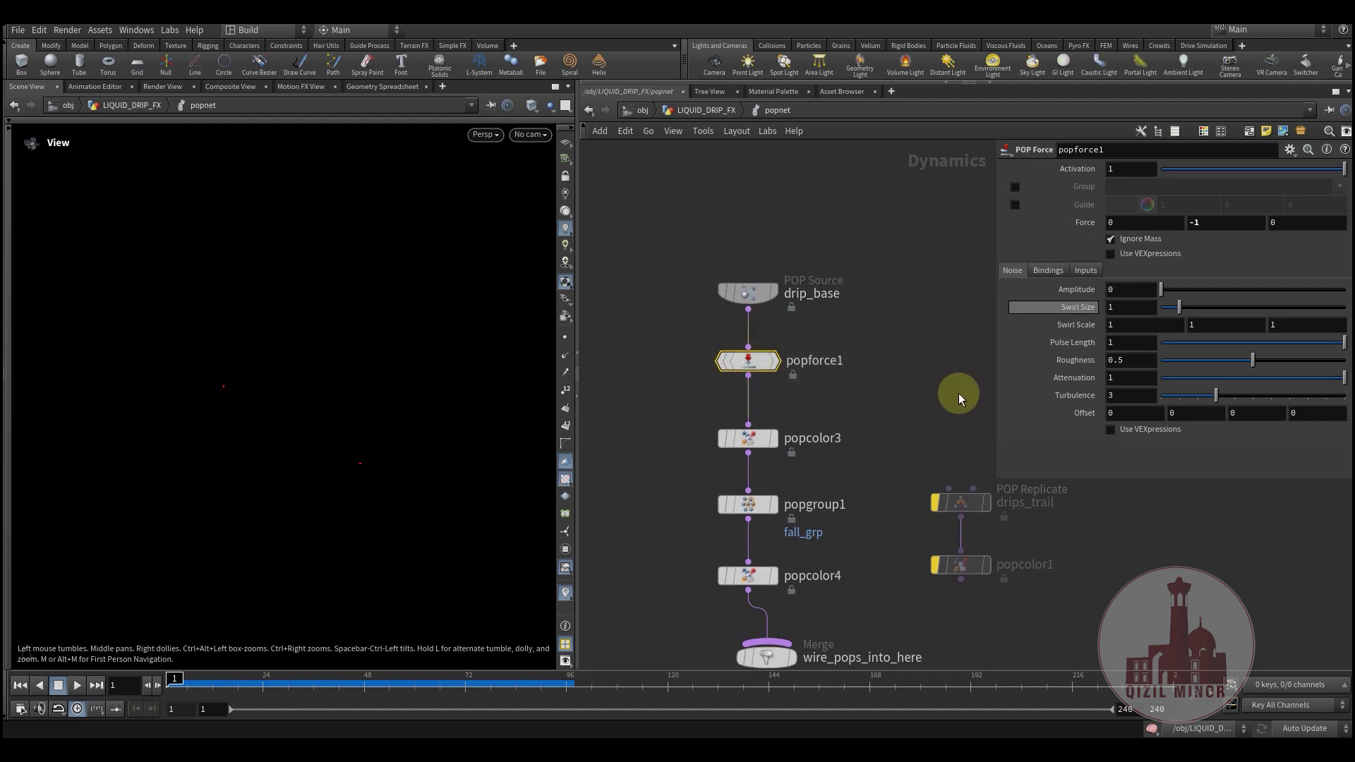
Step: Show popcolor3's red colour settings and scrub frames 18 to 57 to preview red drips
{"action": "middle_click_drag", "start_coordinate": [659, 420], "coordinate": [671, 369]}
{"action": "left_click", "coordinate": [756, 385]}
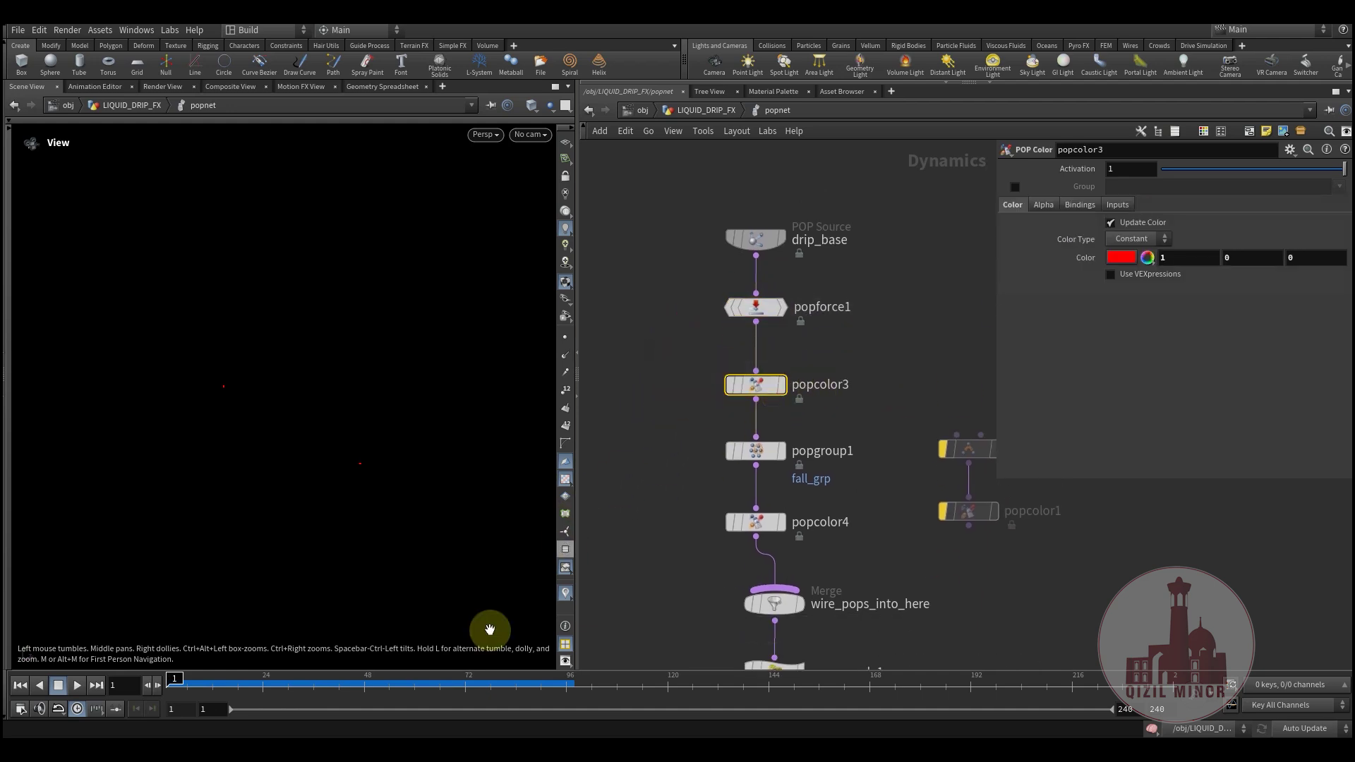
{"action": "left_click_drag", "start_coordinate": [339, 681], "coordinate": [300, 679]}
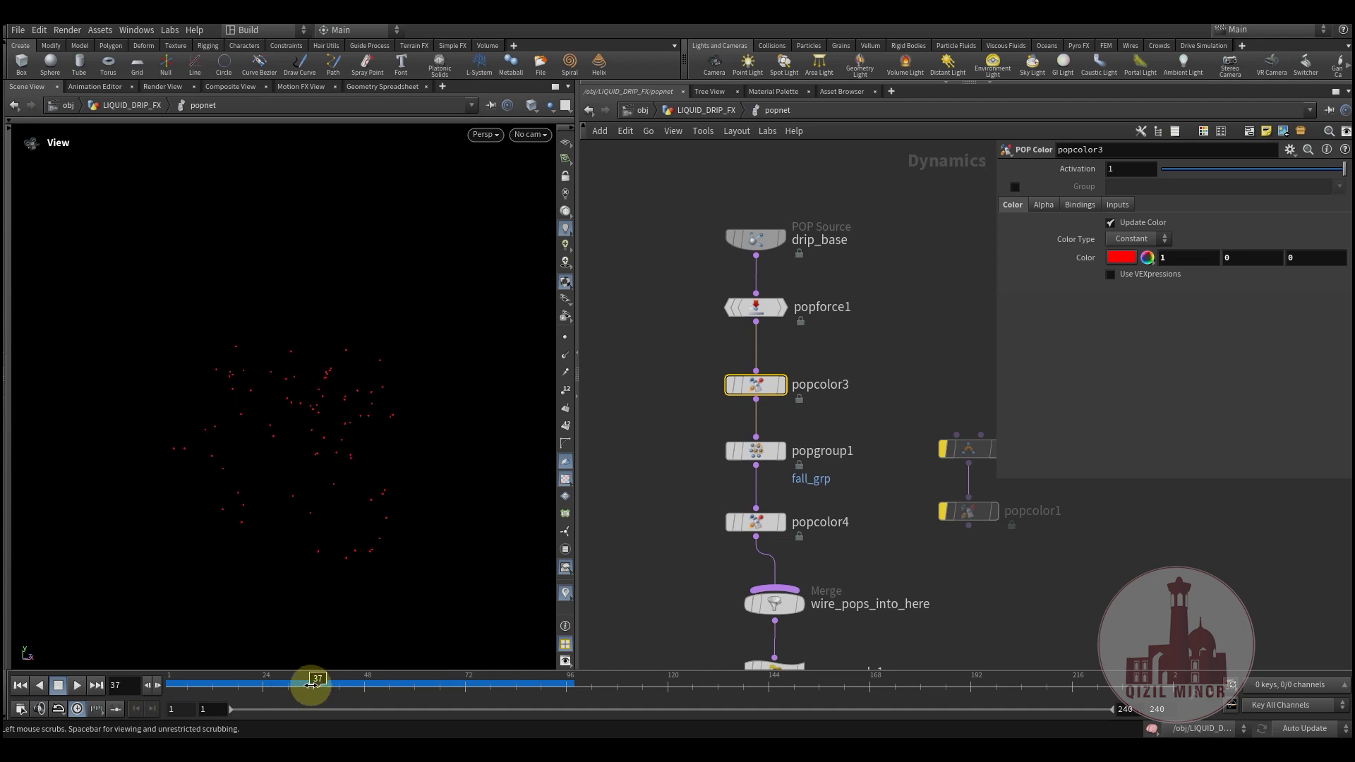
{"action": "left_click_drag", "start_coordinate": [178, 686], "coordinate": [355, 700]}
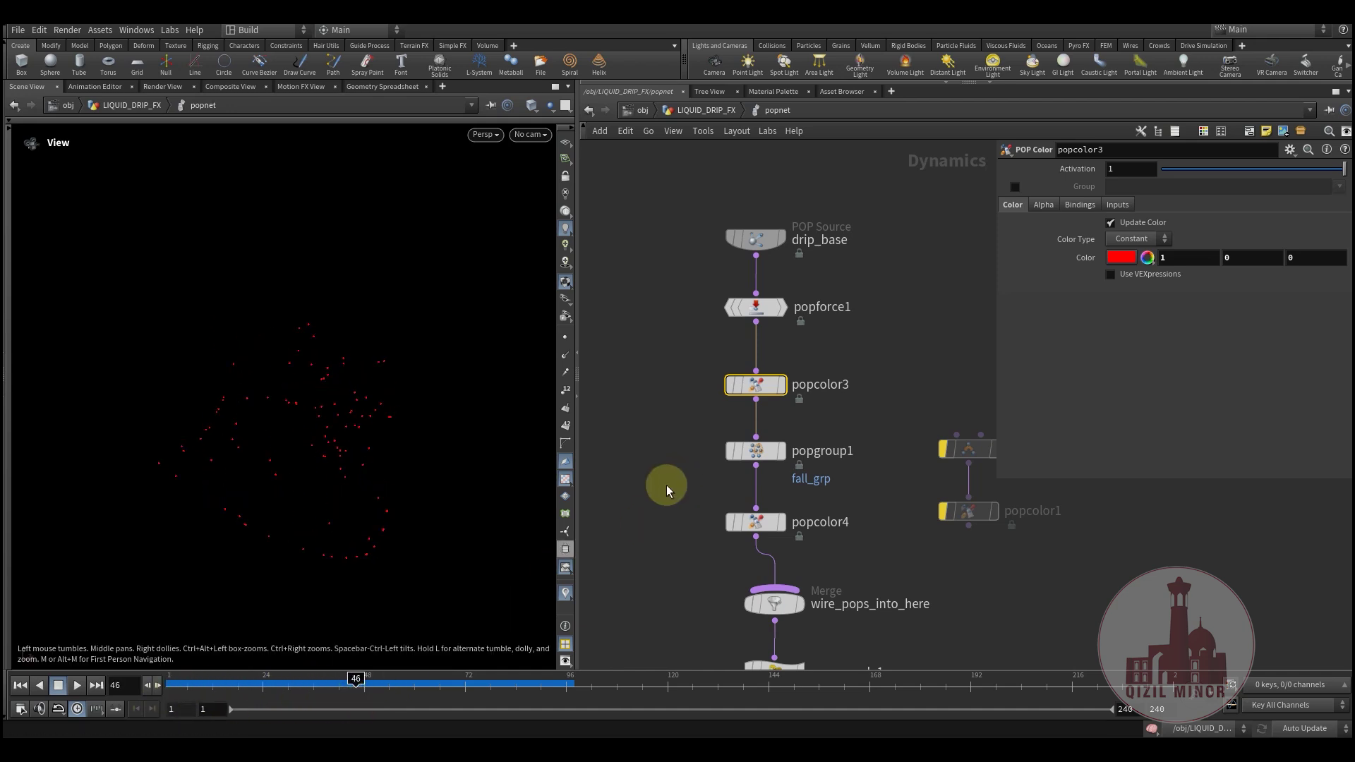
{"action": "left_click_drag", "start_coordinate": [236, 696], "coordinate": [401, 681]}
{"action": "left_click_drag", "start_coordinate": [279, 666], "coordinate": [242, 679]}
{"action": "middle_click_drag", "start_coordinate": [730, 479], "coordinate": [646, 405]}
{"action": "left_click", "coordinate": [715, 394]}
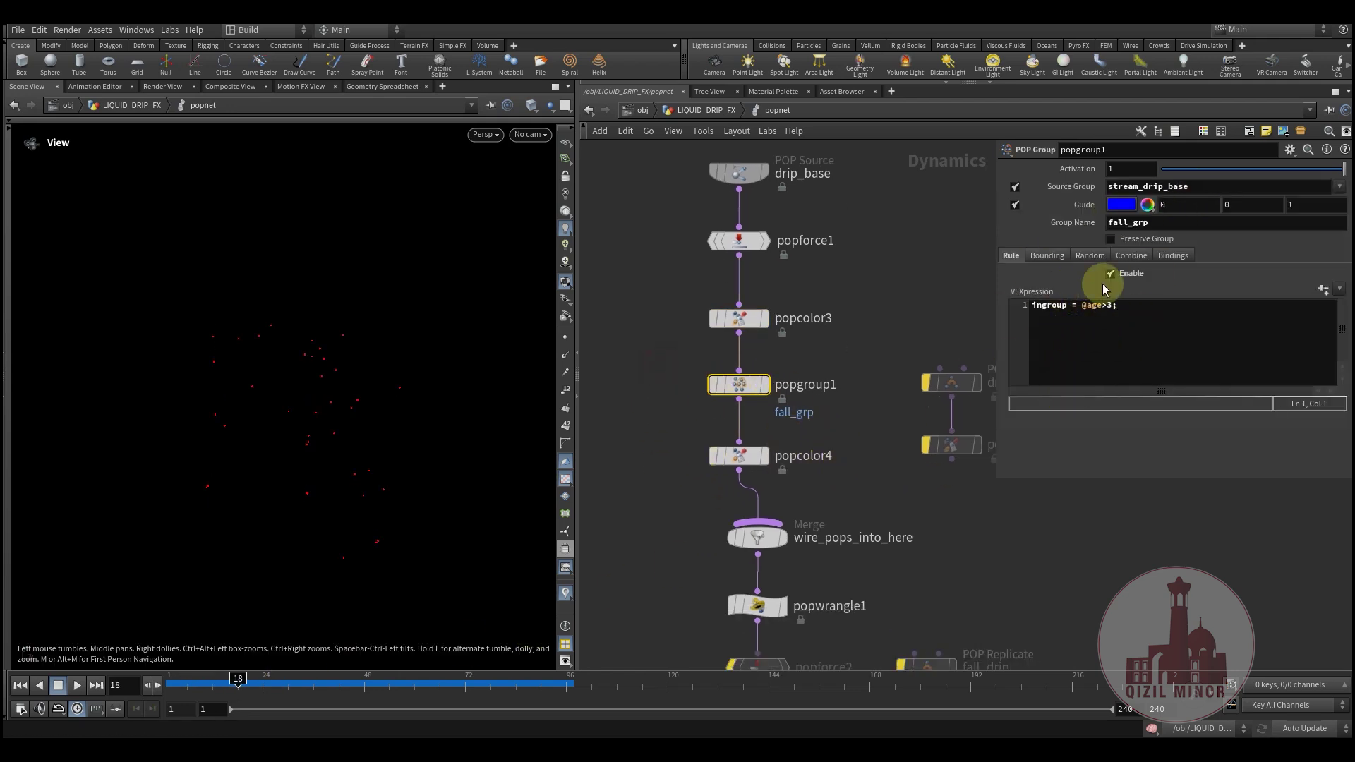
{"action": "double_click", "coordinate": [1170, 223]}
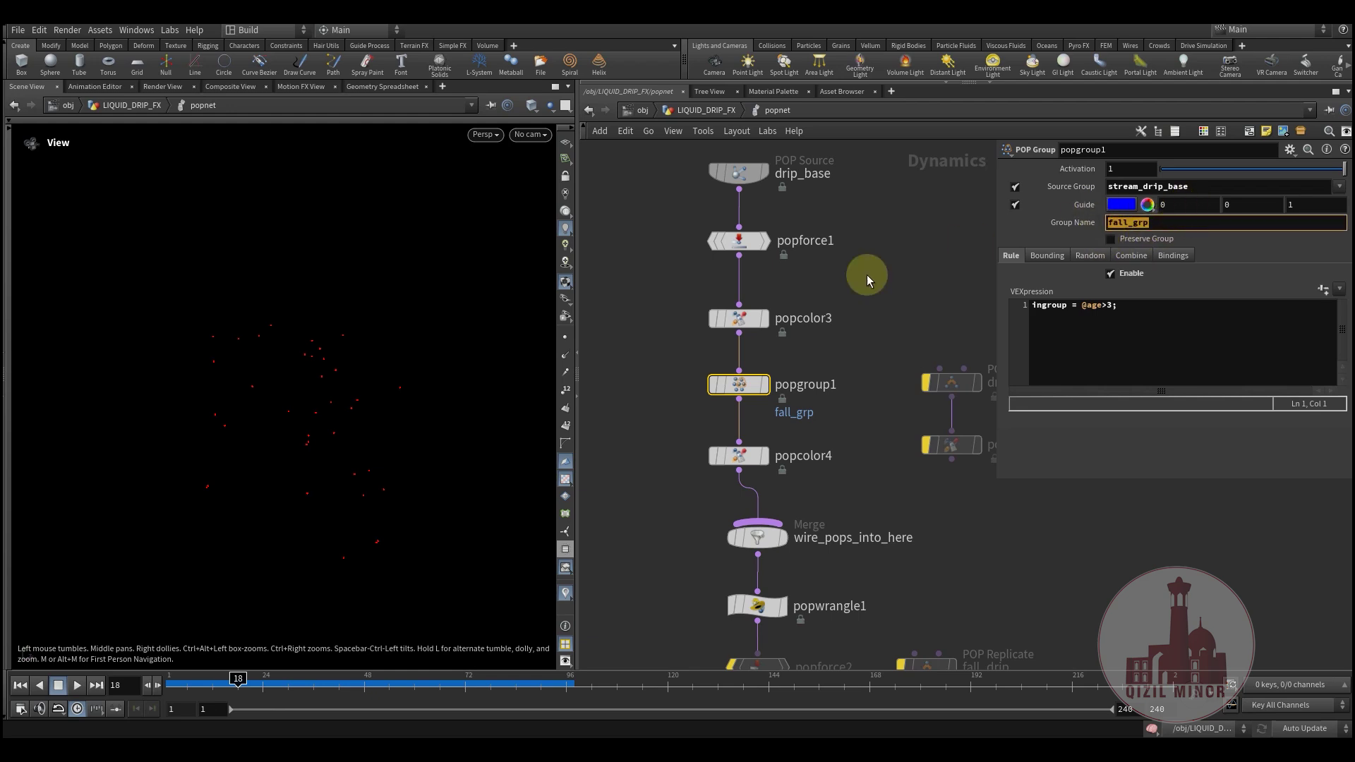
{"action": "middle_click_drag", "start_coordinate": [644, 302], "coordinate": [647, 361]}
{"action": "left_click_drag", "start_coordinate": [653, 214], "coordinate": [779, 262]}
{"action": "middle_click_drag", "start_coordinate": [684, 387], "coordinate": [681, 338]}
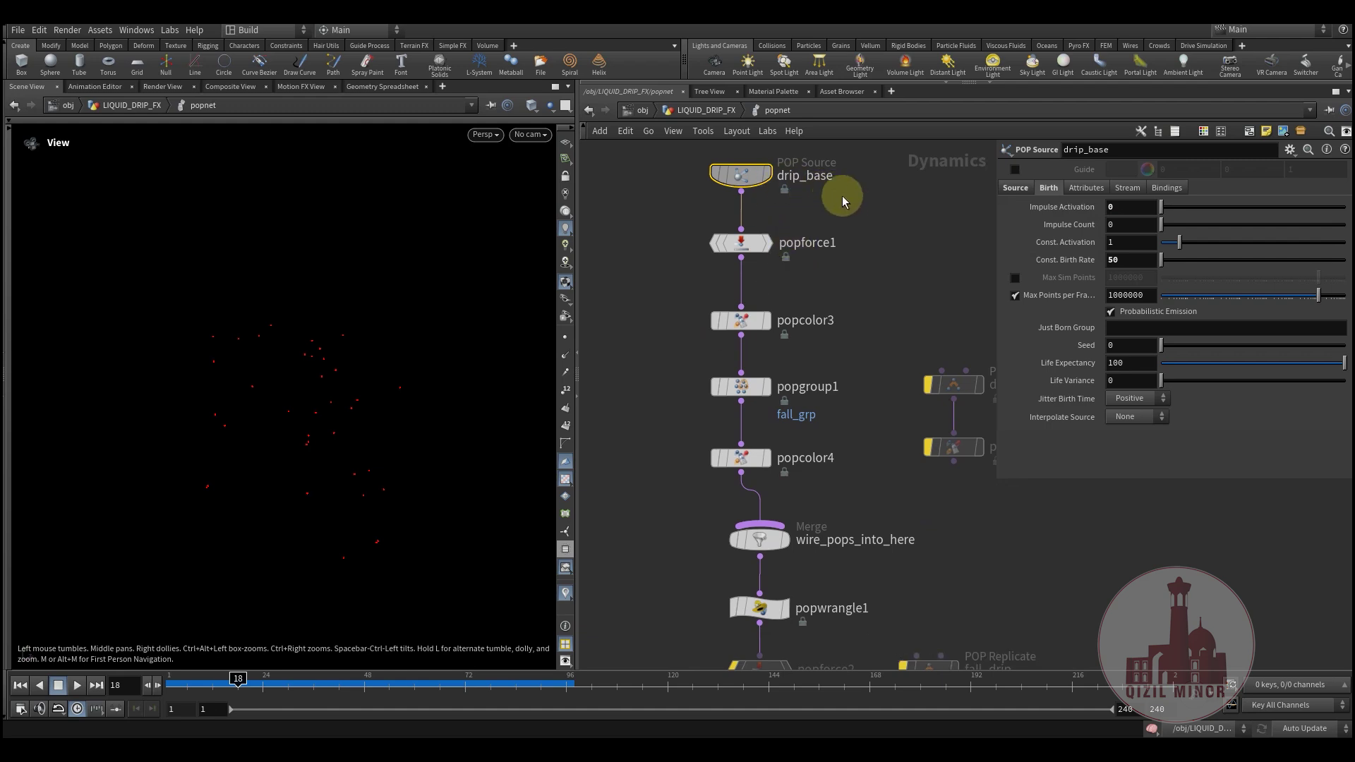
{"action": "left_click_drag", "start_coordinate": [654, 371], "coordinate": [822, 427]}
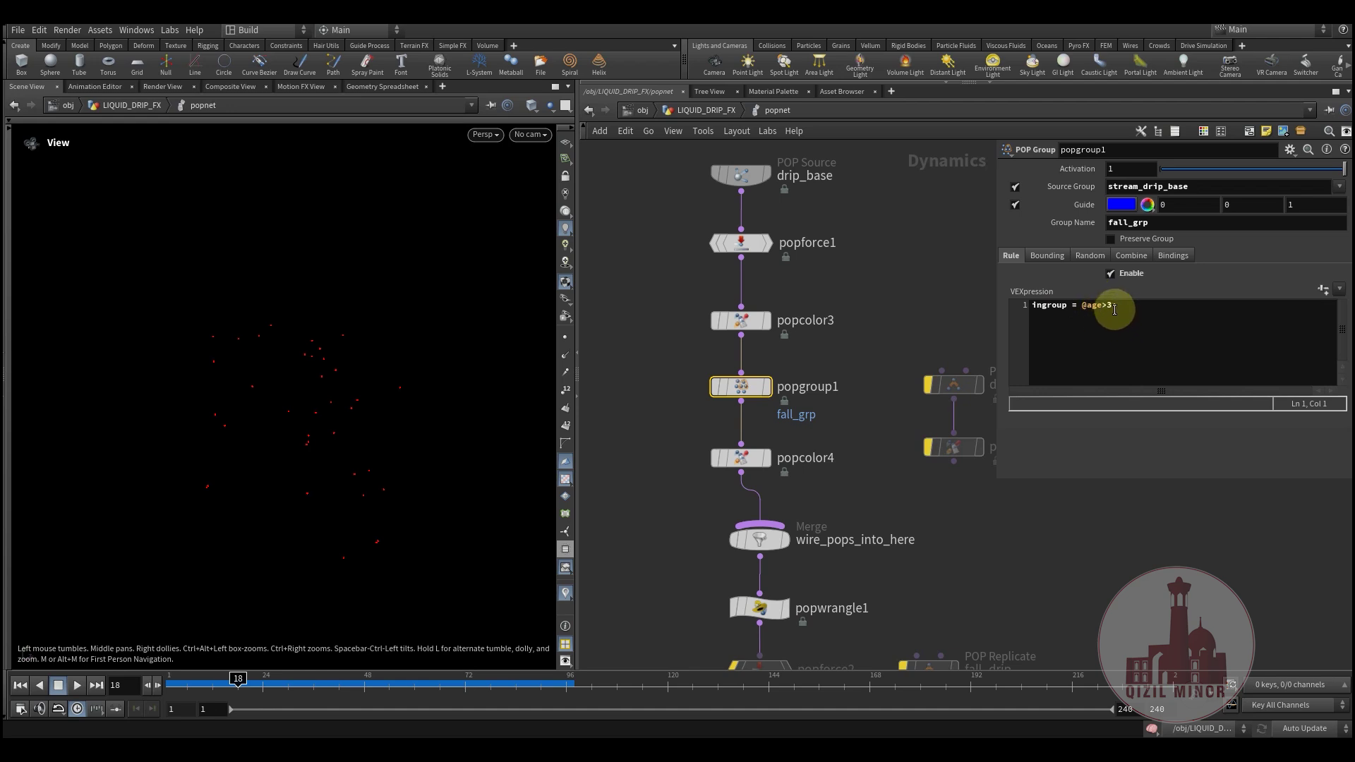
{"action": "left_click_drag", "start_coordinate": [296, 686], "coordinate": [343, 682]}
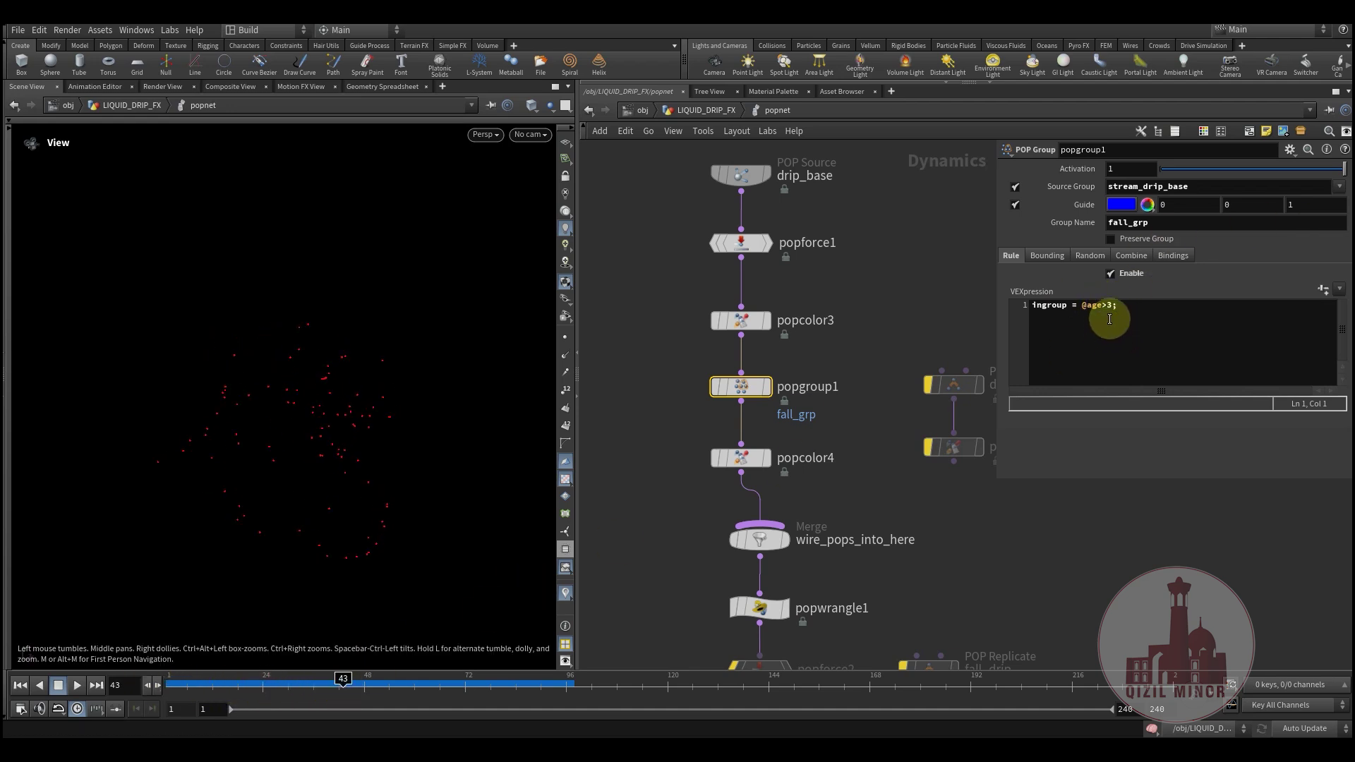
{"action": "left_click", "coordinate": [1167, 221]}
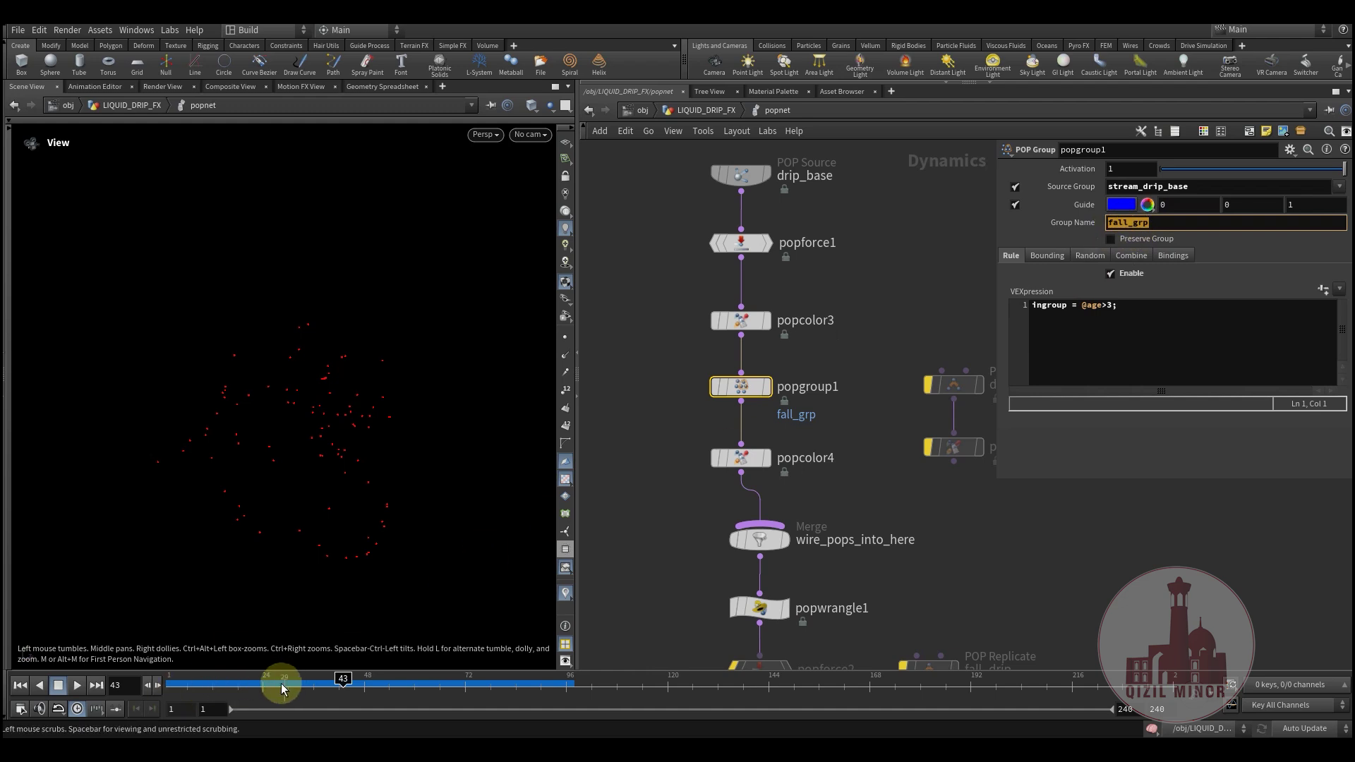
{"action": "left_click_drag", "start_coordinate": [278, 688], "coordinate": [230, 685]}
Step: Bypass the popgroup1 grouping node
{"action": "middle_click_drag", "start_coordinate": [660, 469], "coordinate": [644, 363]}
{"action": "scroll", "coordinate": [656, 388], "scroll_direction": "down", "scroll_amount": 2}
{"action": "middle_click_drag", "start_coordinate": [662, 411], "coordinate": [656, 596]}
{"action": "scroll", "coordinate": [666, 487], "scroll_direction": "up", "scroll_amount": 2}
{"action": "scroll", "coordinate": [631, 526], "scroll_direction": "down", "scroll_amount": 2}
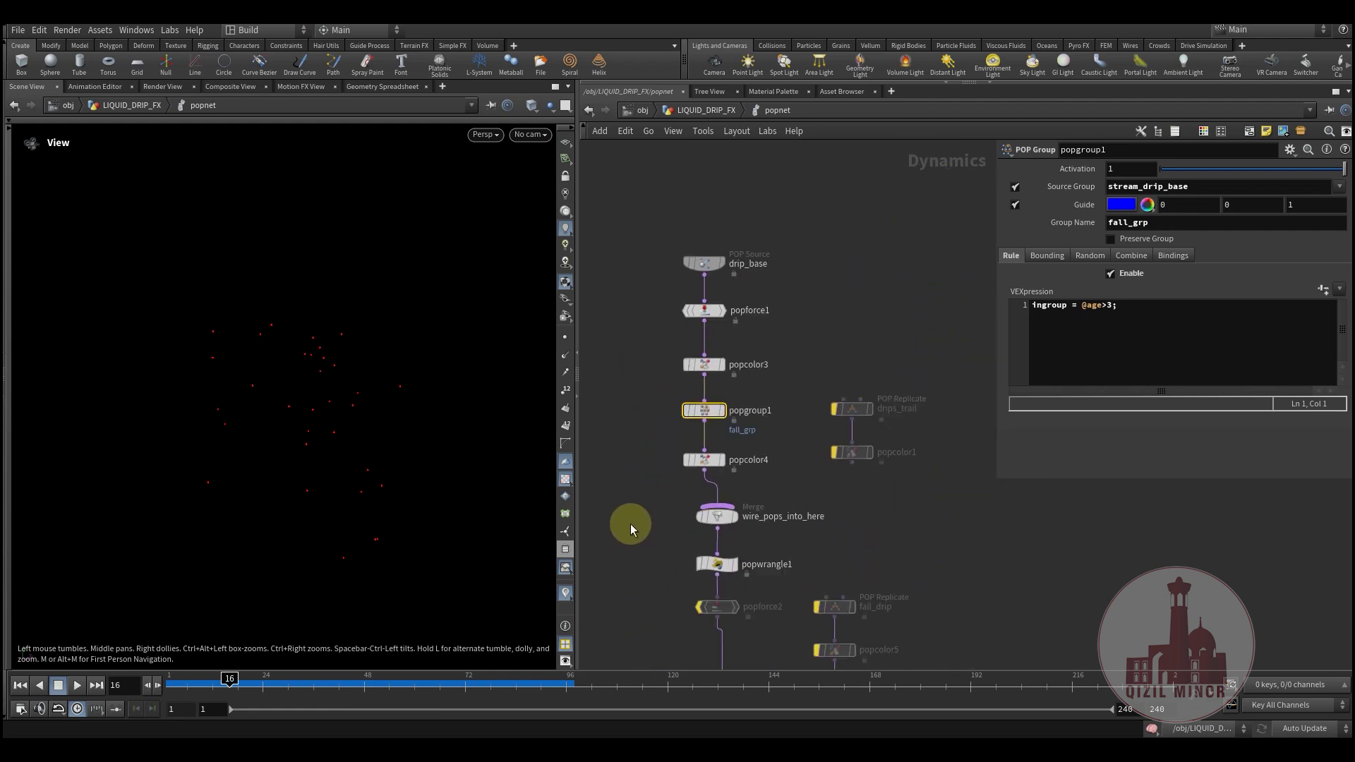
{"action": "middle_click_drag", "start_coordinate": [631, 526], "coordinate": [629, 536]}
{"action": "scroll", "coordinate": [661, 455], "scroll_direction": "up", "scroll_amount": 2}
{"action": "middle_click_drag", "start_coordinate": [658, 426], "coordinate": [656, 325]}
{"action": "mouse_move", "coordinate": [721, 339]}
{"action": "left_click", "coordinate": [696, 311]}
Step: Replay the simulation without popgroup1 from frame 1 to frame 59
{"action": "left_click_drag", "start_coordinate": [310, 674], "coordinate": [410, 704]}
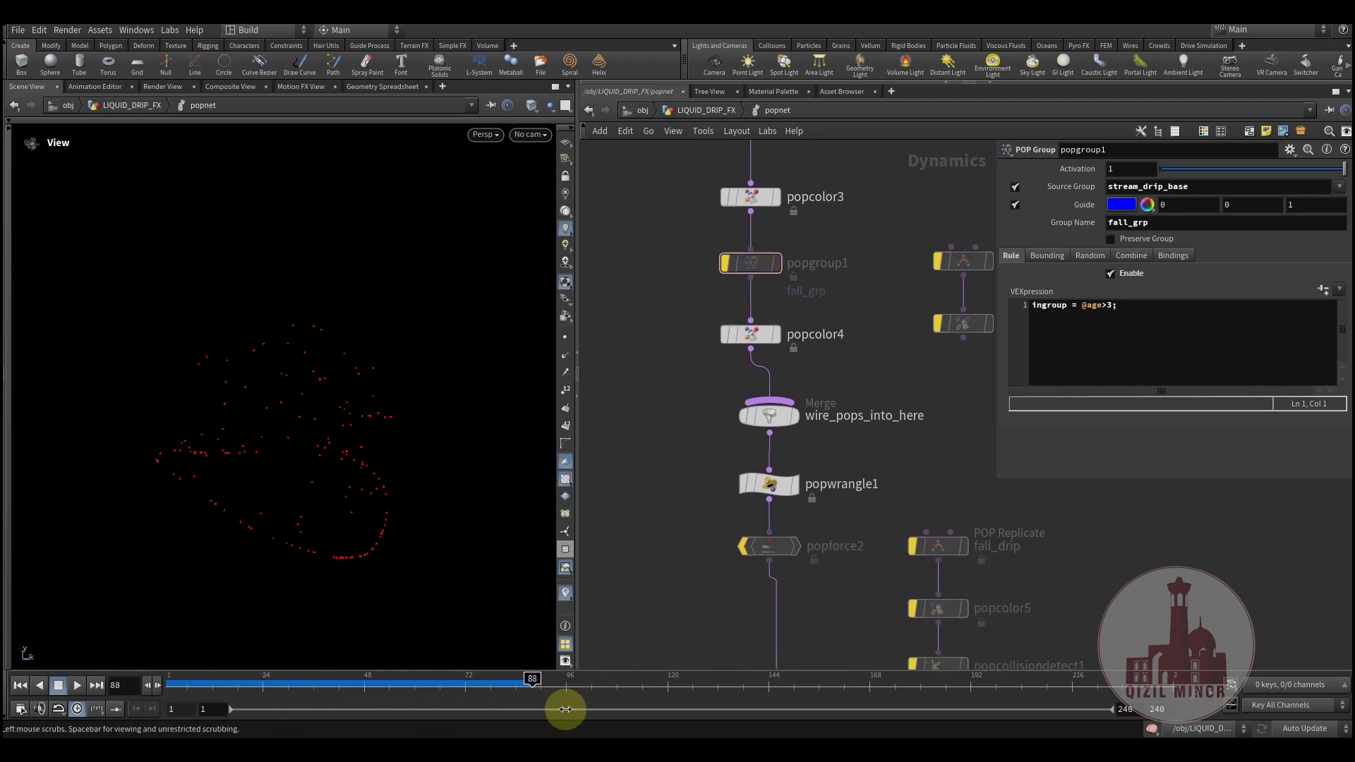
{"action": "left_click_drag", "start_coordinate": [587, 710], "coordinate": [181, 685]}
{"action": "middle_click_drag", "start_coordinate": [656, 448], "coordinate": [658, 507]}
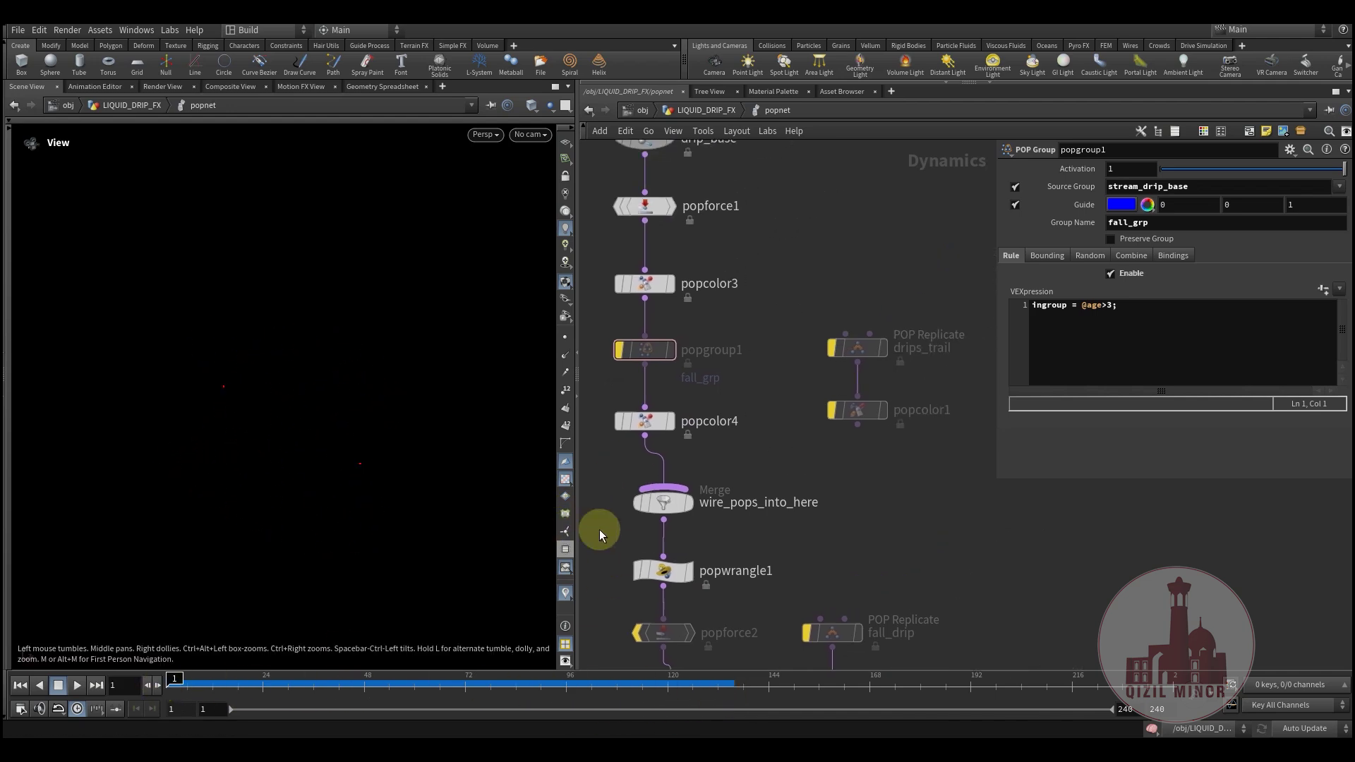
{"action": "middle_click_drag", "start_coordinate": [858, 459], "coordinate": [877, 306]}
{"action": "middle_click_drag", "start_coordinate": [894, 368], "coordinate": [865, 490]}
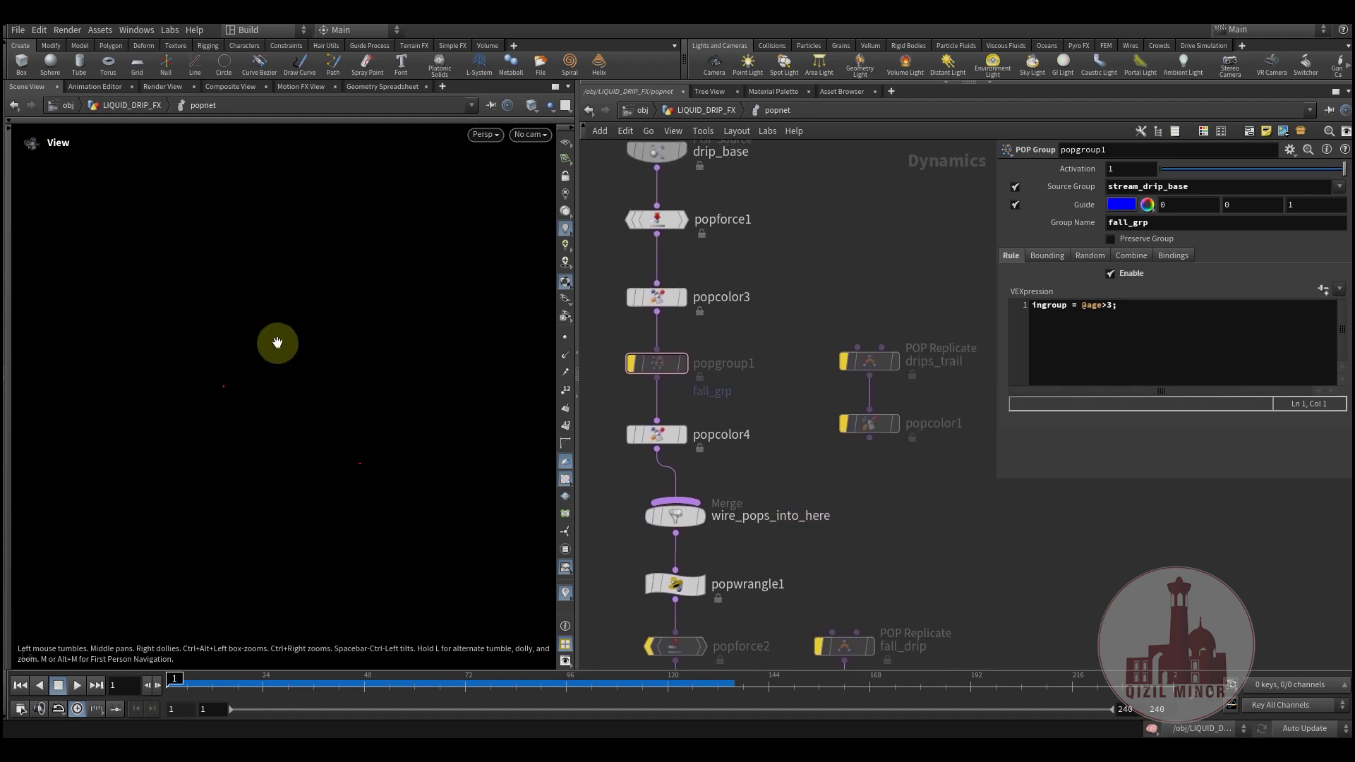
{"action": "left_click_drag", "start_coordinate": [173, 683], "coordinate": [406, 682]}
{"action": "left_click_drag", "start_coordinate": [303, 682], "coordinate": [410, 682]}
Step: Re-enable drips_trail and popcolor1 and wire popcolor1 into the wire_pops_into_here merge
{"action": "left_click_drag", "start_coordinate": [814, 297], "coordinate": [910, 441]}
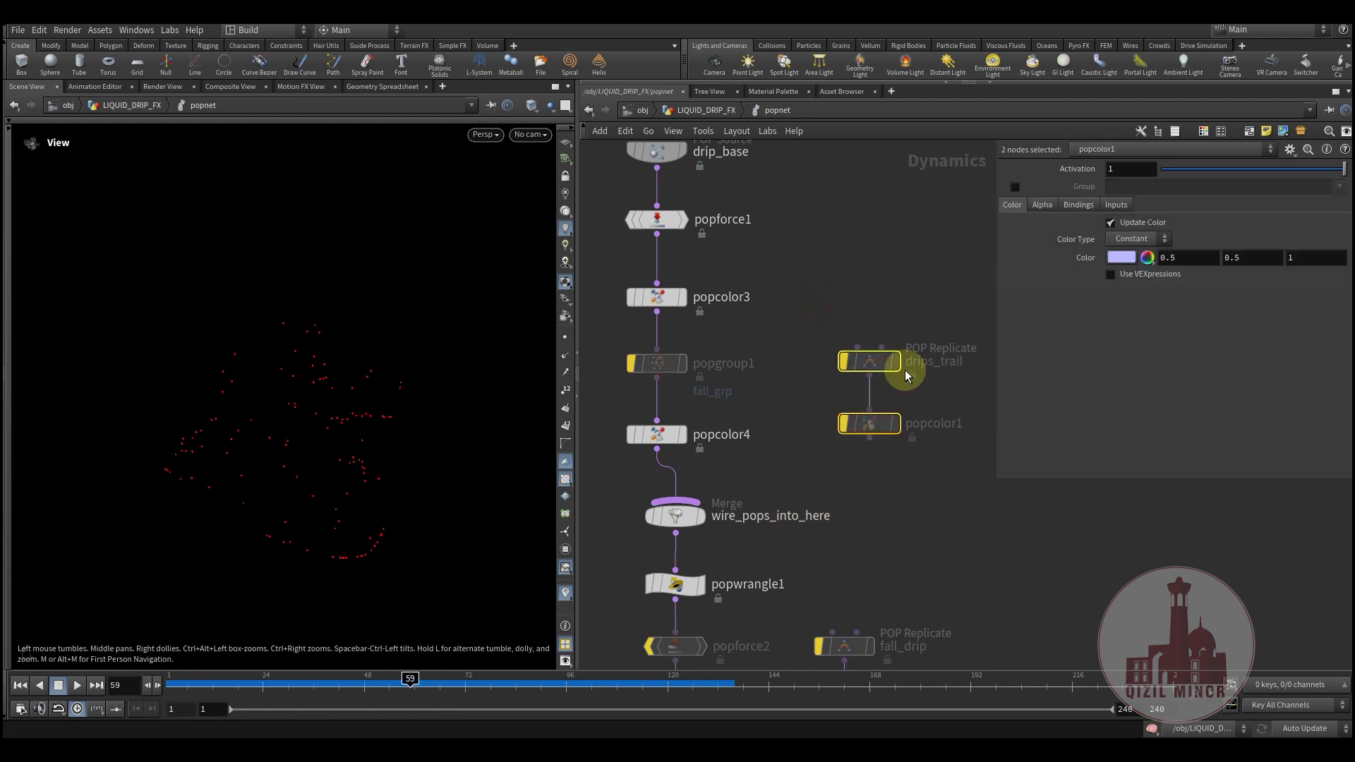
{"action": "key", "text": "b"}
{"action": "left_click", "coordinate": [870, 438]}
{"action": "left_click", "coordinate": [688, 513]}
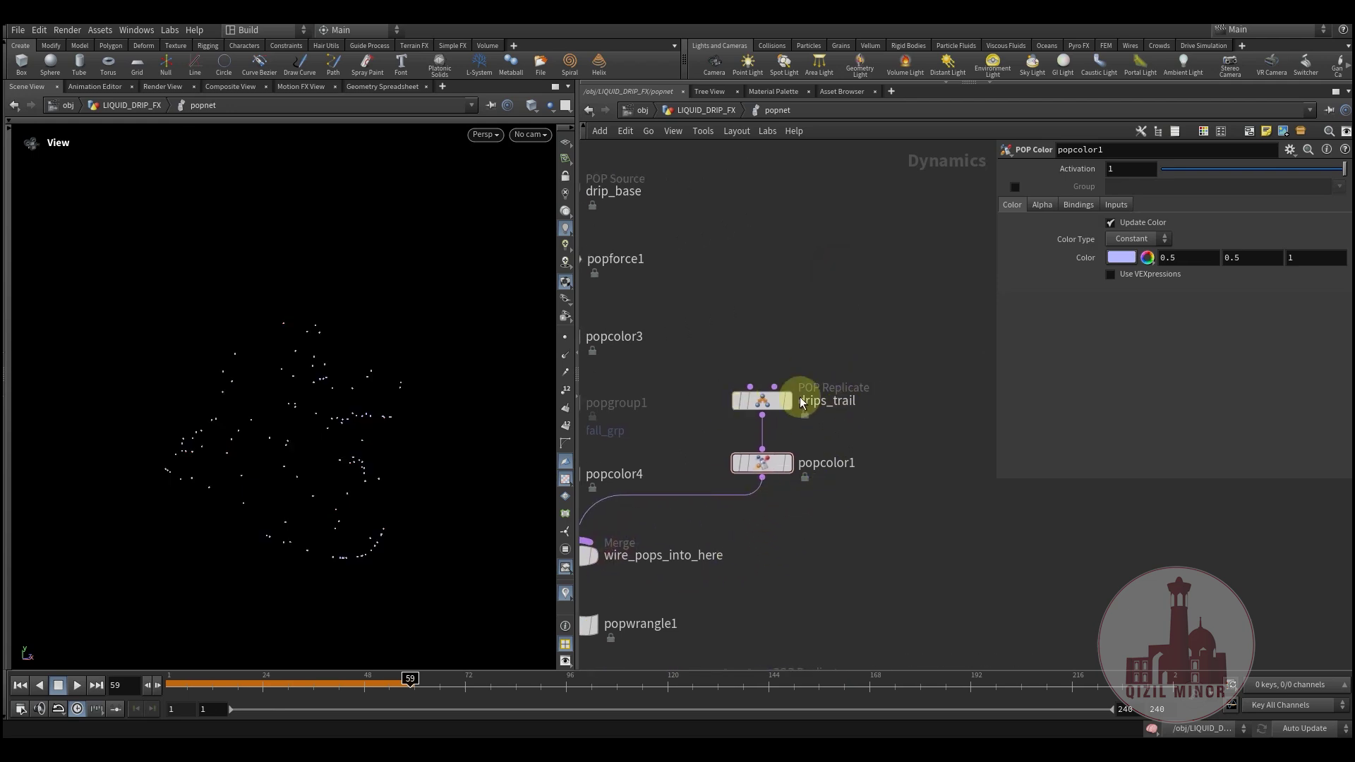
Step: Show drips_trail's replicate birth settings and rewind the simulation to frame 1
{"action": "left_click", "coordinate": [829, 418]}
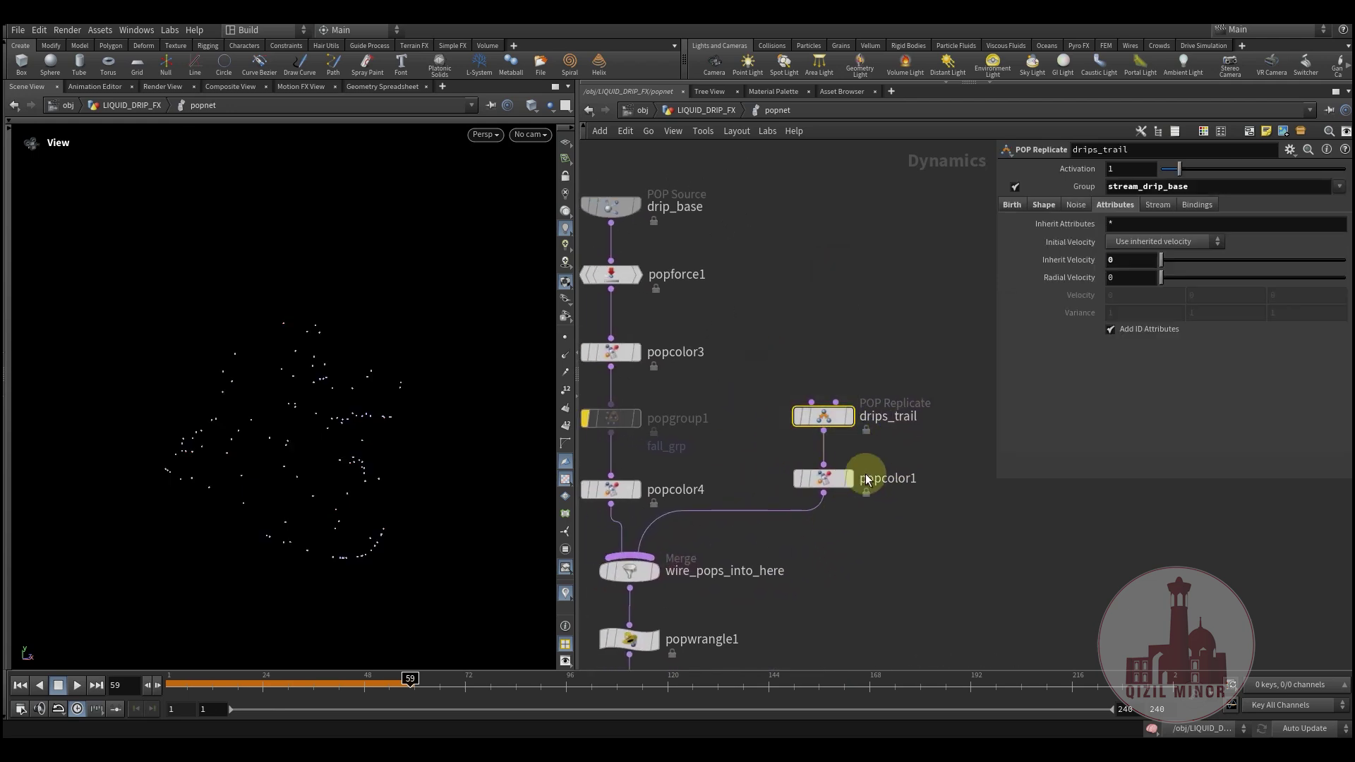
{"action": "left_click_drag", "start_coordinate": [868, 446], "coordinate": [867, 440]}
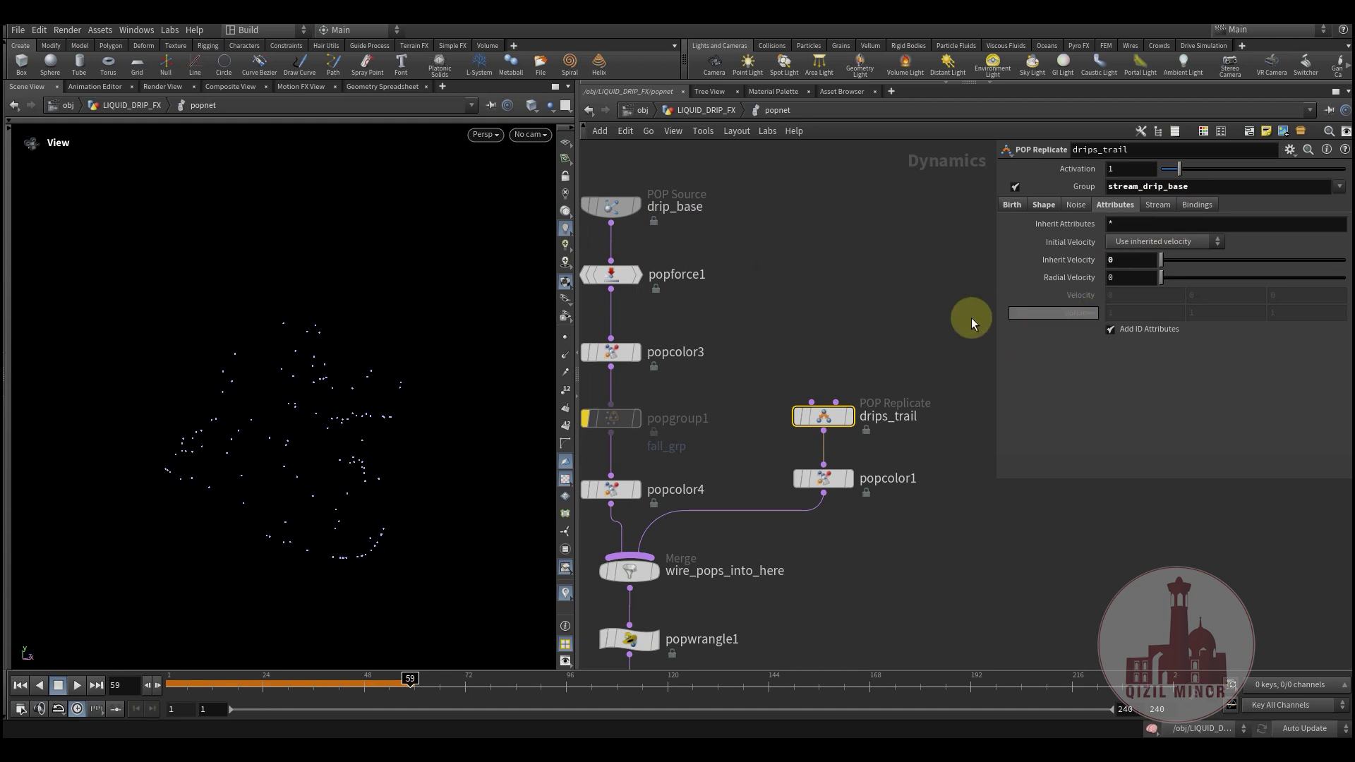
{"action": "middle_click_drag", "start_coordinate": [874, 345], "coordinate": [867, 355]}
{"action": "left_click", "coordinate": [1012, 204]}
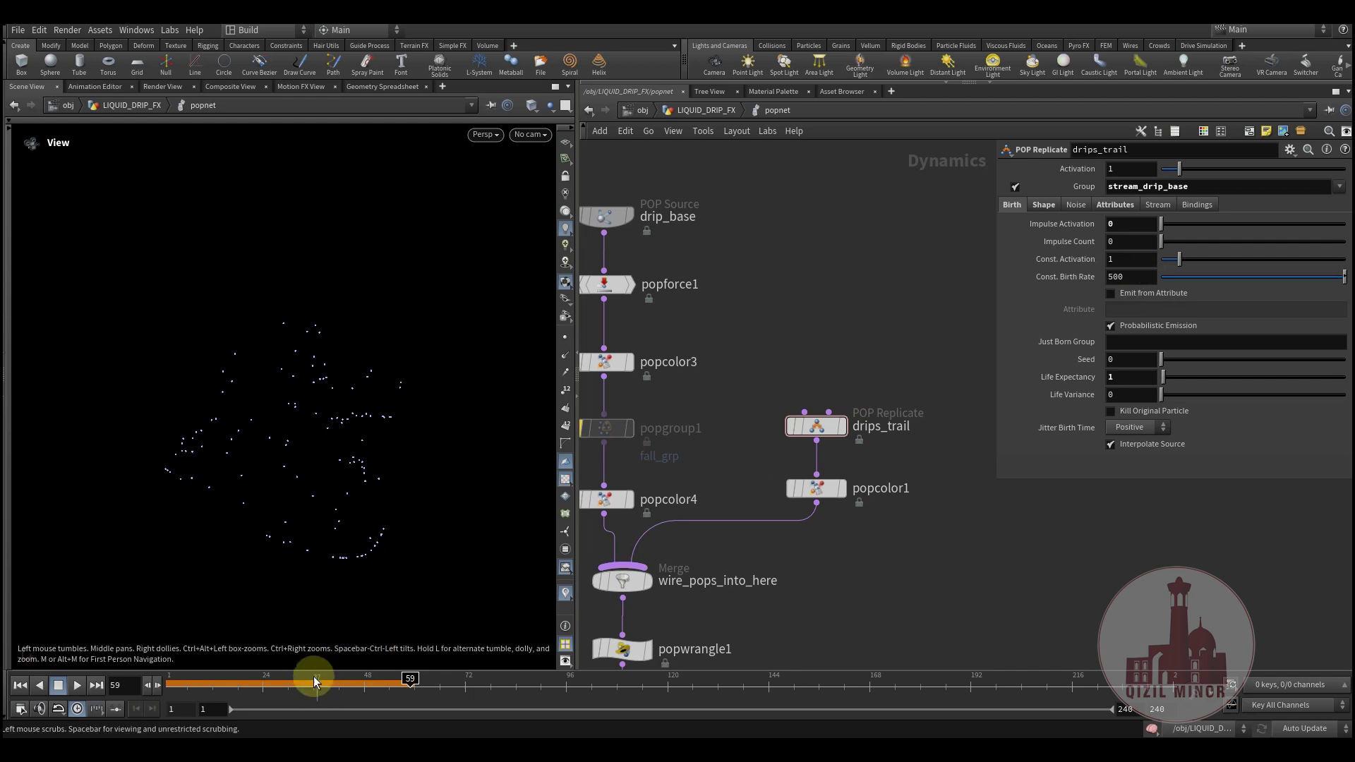
{"action": "left_click_drag", "start_coordinate": [308, 680], "coordinate": [339, 688]}
Step: Review drips_trail's shape and inherited attribute settings while scrubbing to frame 49
{"action": "scroll", "coordinate": [762, 333], "scroll_direction": "up", "scroll_amount": 1}
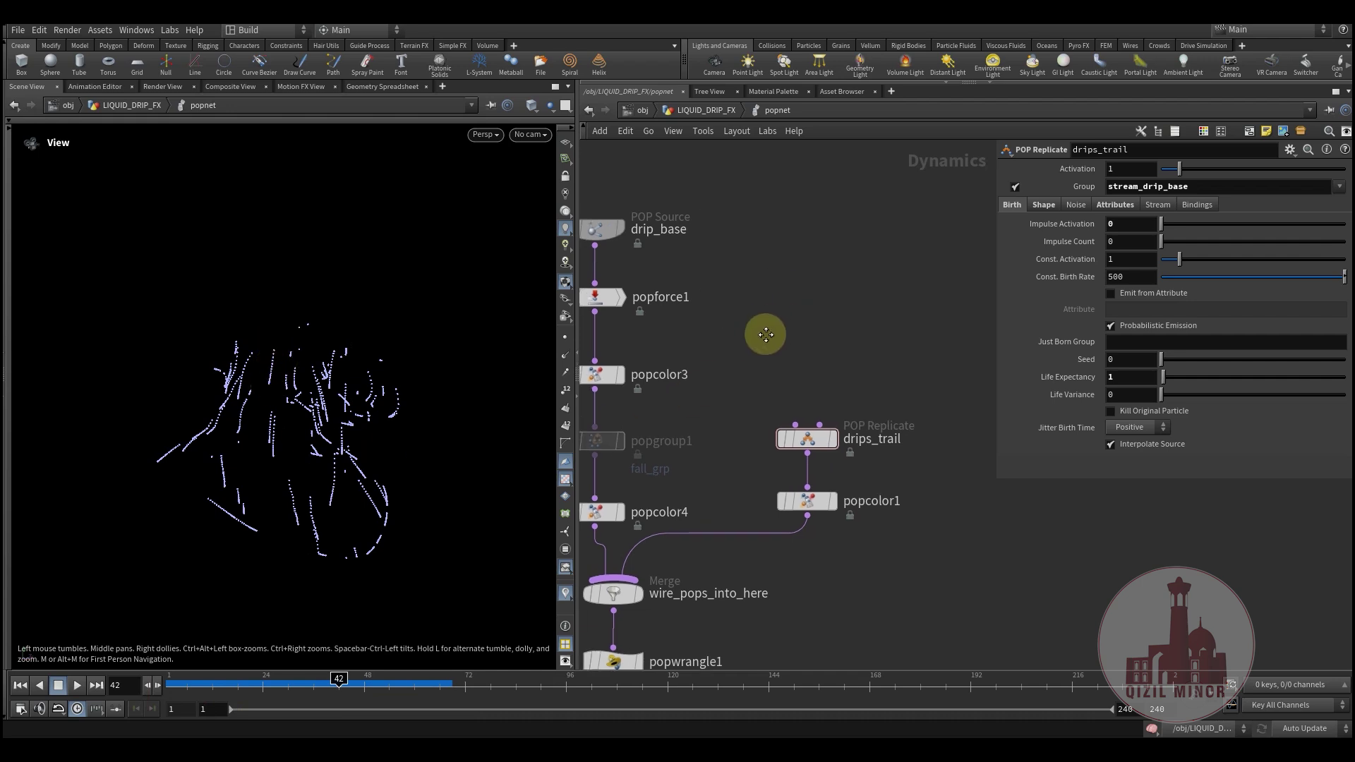
{"action": "left_click", "coordinate": [1043, 204]}
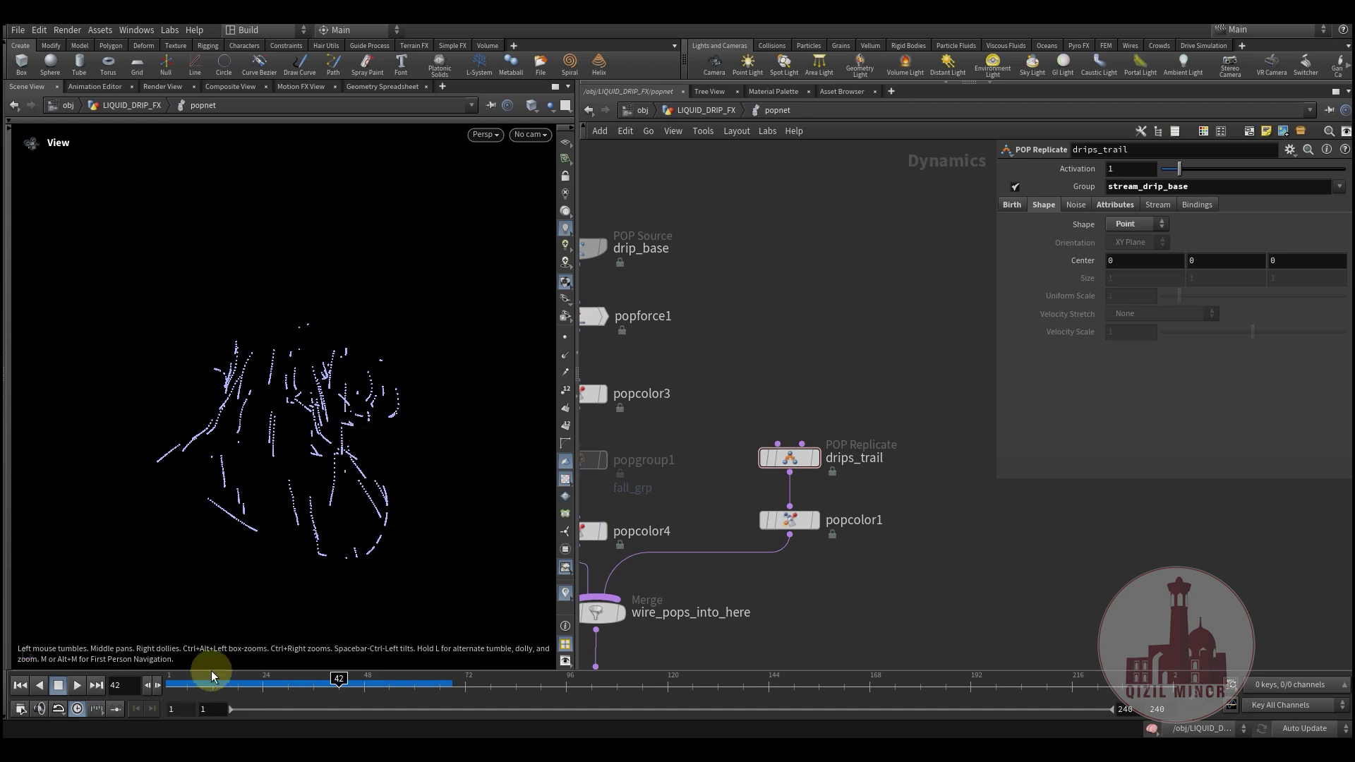
{"action": "left_click_drag", "start_coordinate": [169, 683], "coordinate": [317, 697]}
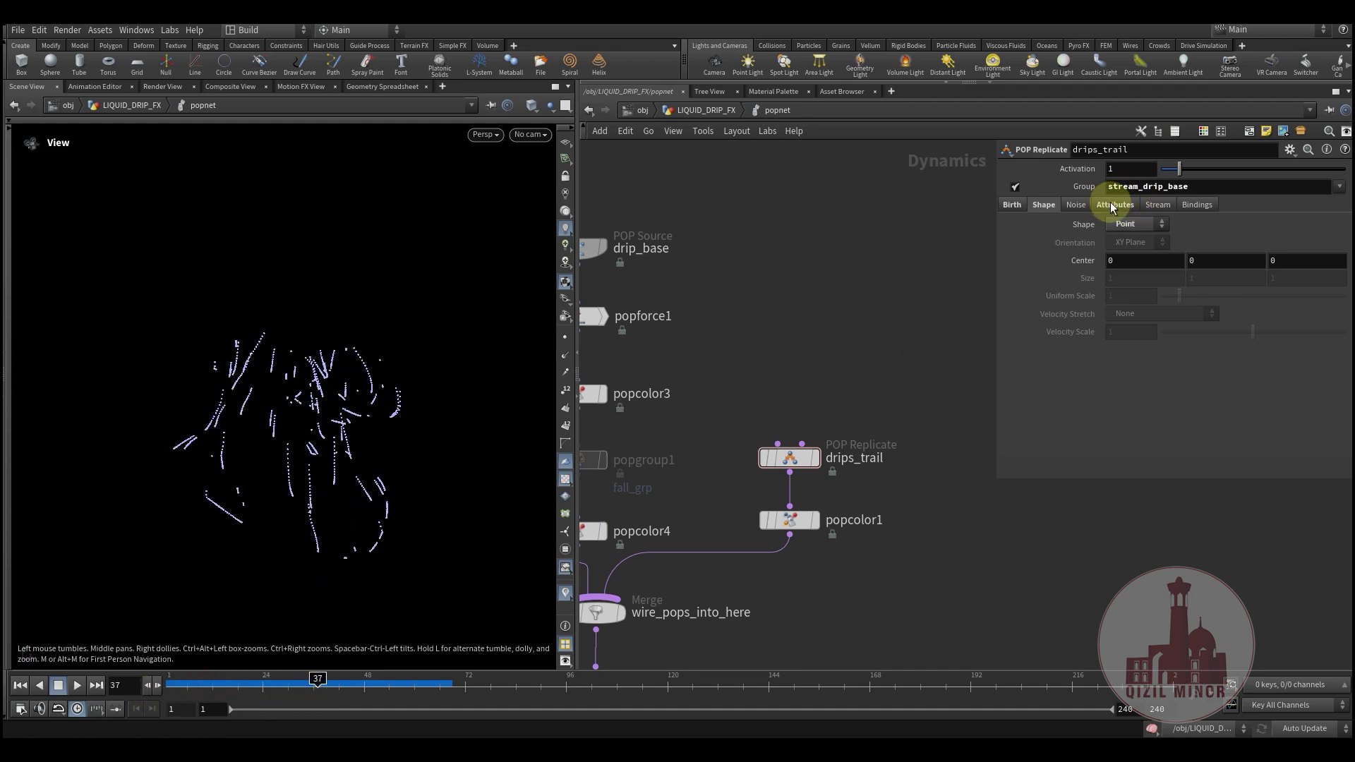
{"action": "left_click", "coordinate": [1112, 205]}
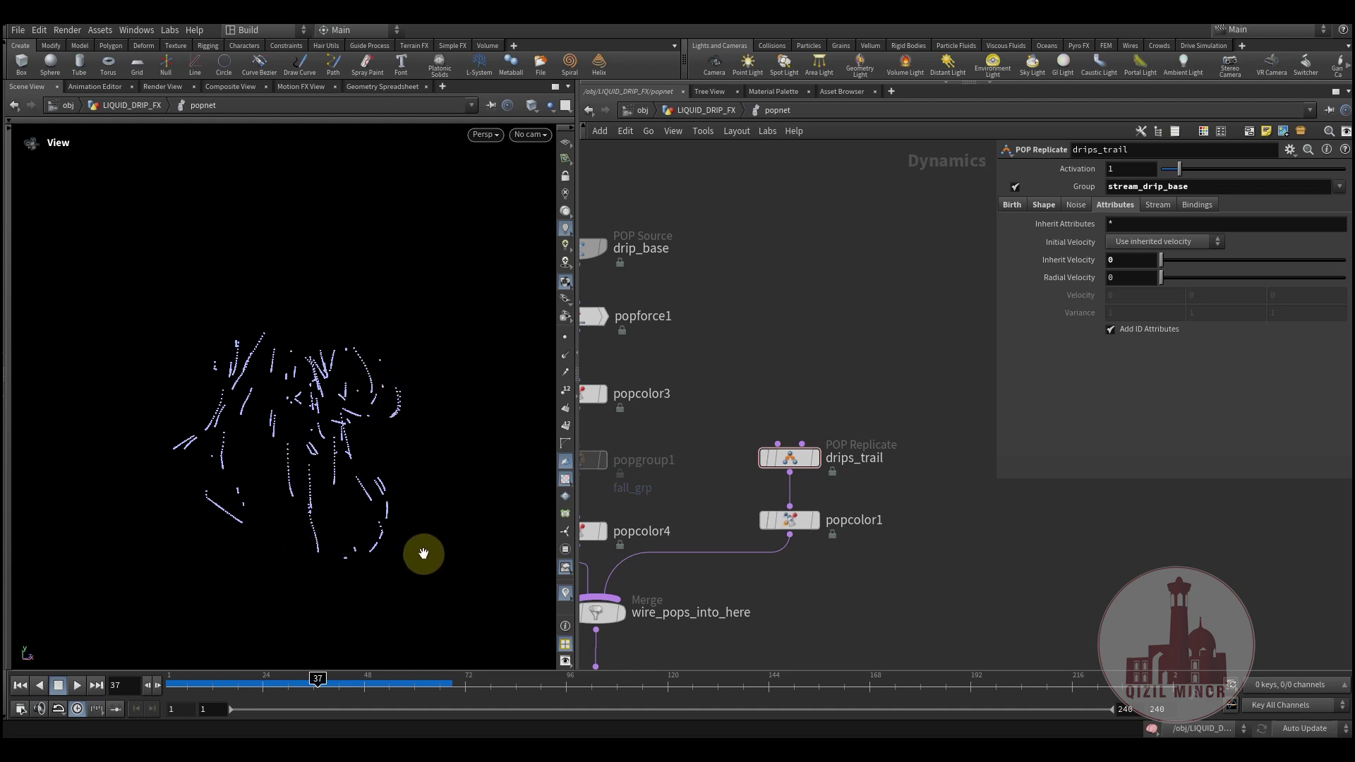
{"action": "left_click_drag", "start_coordinate": [157, 683], "coordinate": [369, 705]}
{"action": "middle_click_drag", "start_coordinate": [750, 565], "coordinate": [856, 418]}
{"action": "left_click", "coordinate": [695, 356]}
{"action": "middle_click_drag", "start_coordinate": [645, 476], "coordinate": [650, 436]}
{"action": "left_click_drag", "start_coordinate": [777, 374], "coordinate": [777, 374]}
{"action": "middle_click_drag", "start_coordinate": [620, 445], "coordinate": [591, 497]}
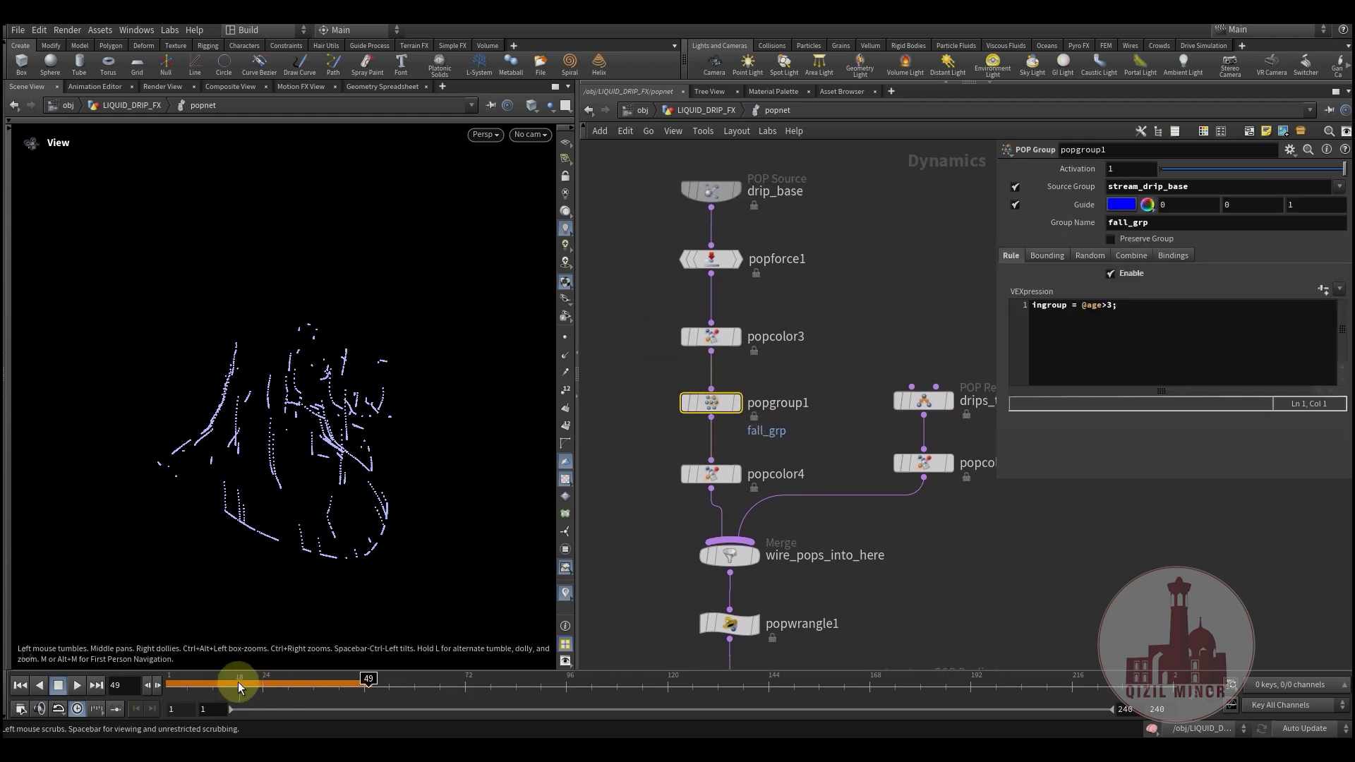
Step: Replay the simulation past frame 82 and frame the fall_drip branch down to popcollisiondetect1
{"action": "left_click_drag", "start_coordinate": [238, 685], "coordinate": [524, 700]}
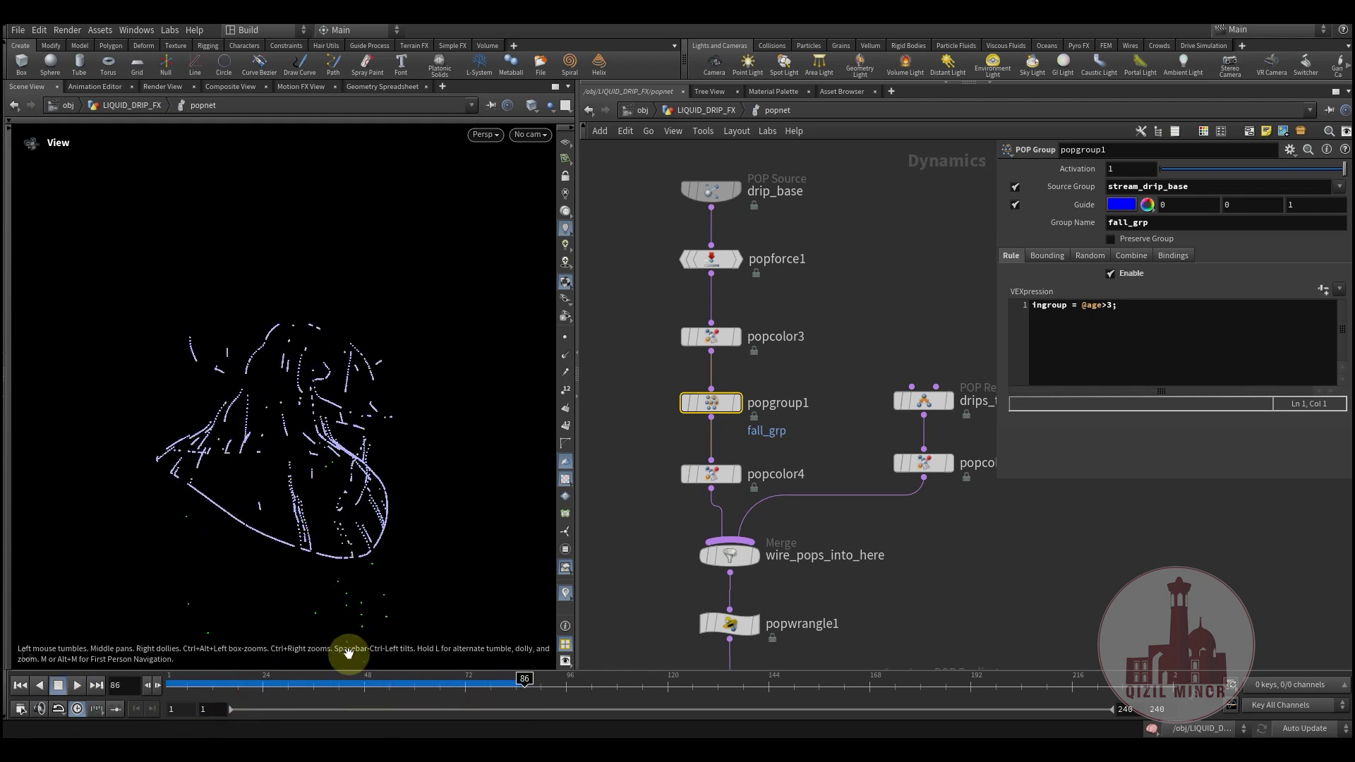
{"action": "left_click_drag", "start_coordinate": [243, 683], "coordinate": [642, 684]}
{"action": "middle_click_drag", "start_coordinate": [654, 549], "coordinate": [621, 399]}
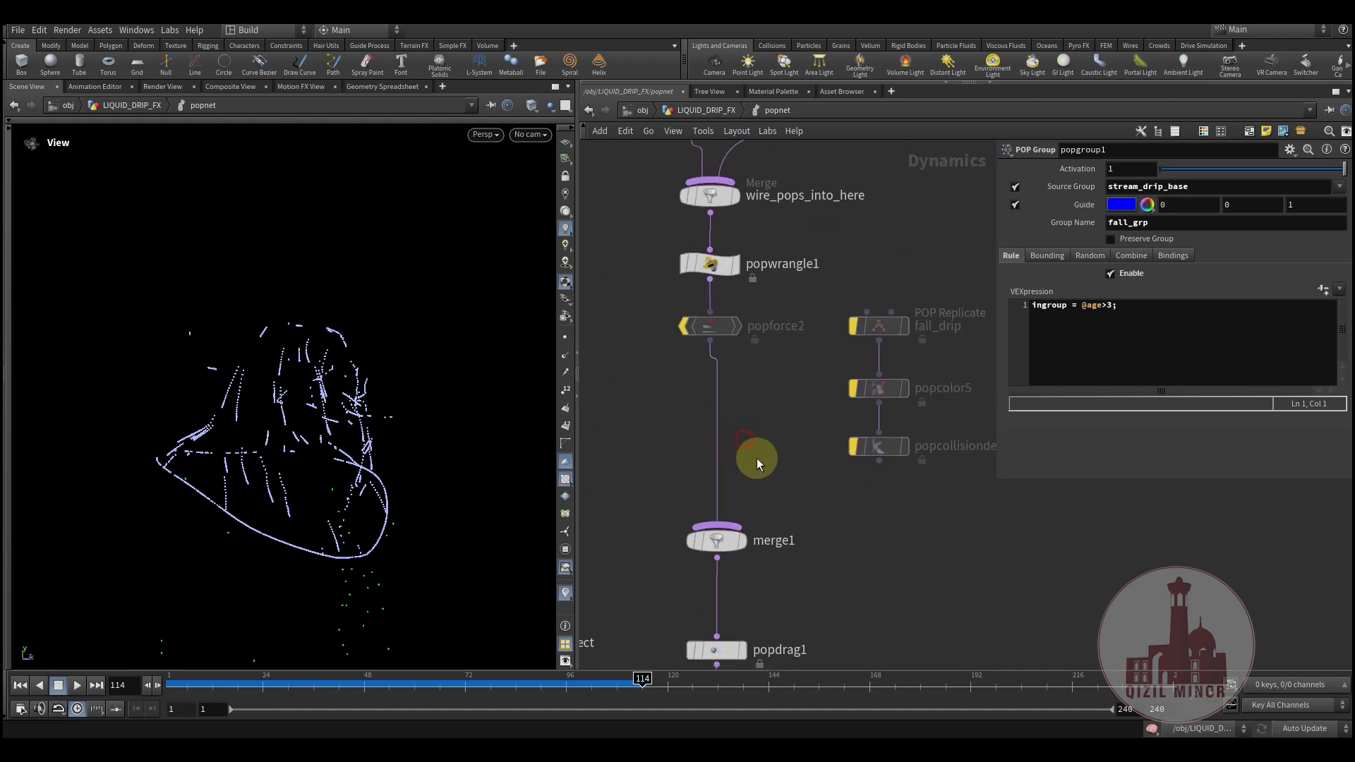
{"action": "middle_click_drag", "start_coordinate": [762, 460], "coordinate": [713, 433]}
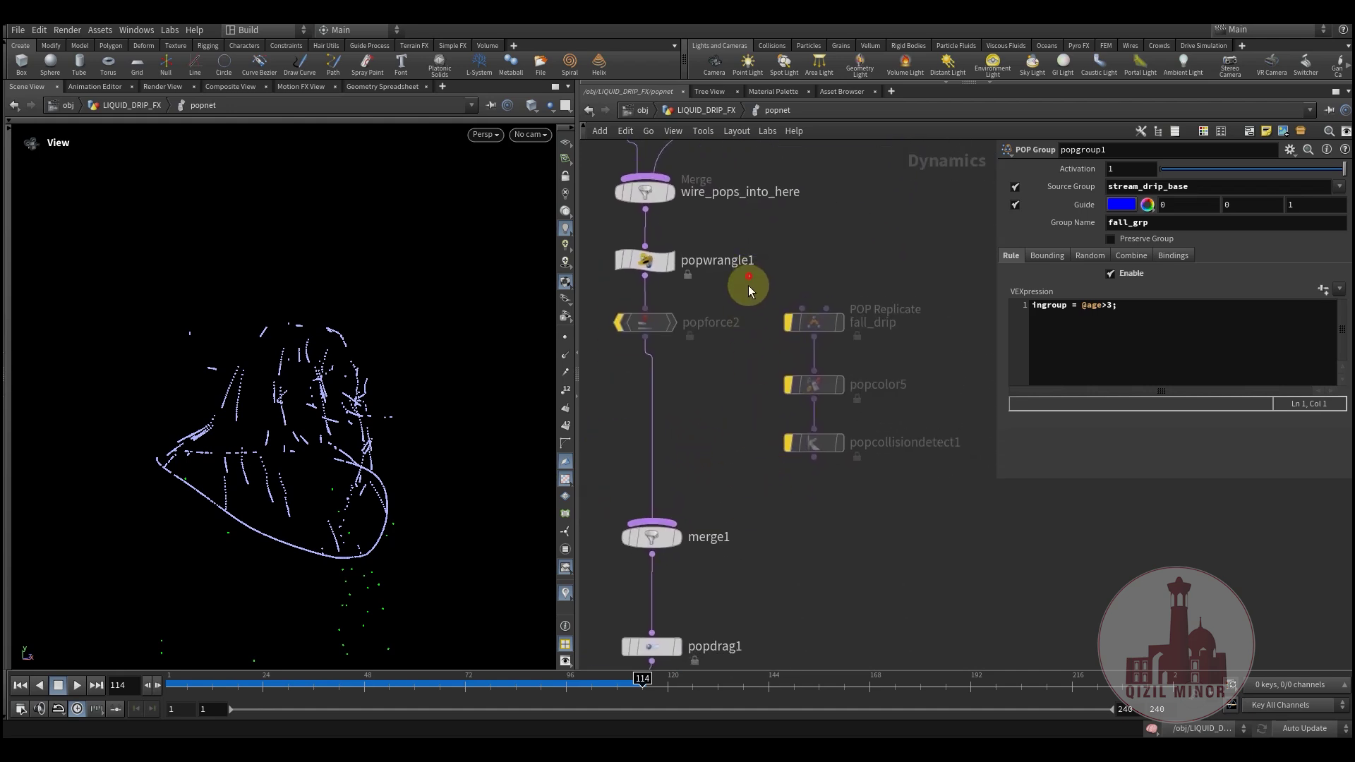
Step: Clear the bypass on fall_drip, popcolor5 and popcollisiondetect1
{"action": "left_click", "coordinate": [814, 322]}
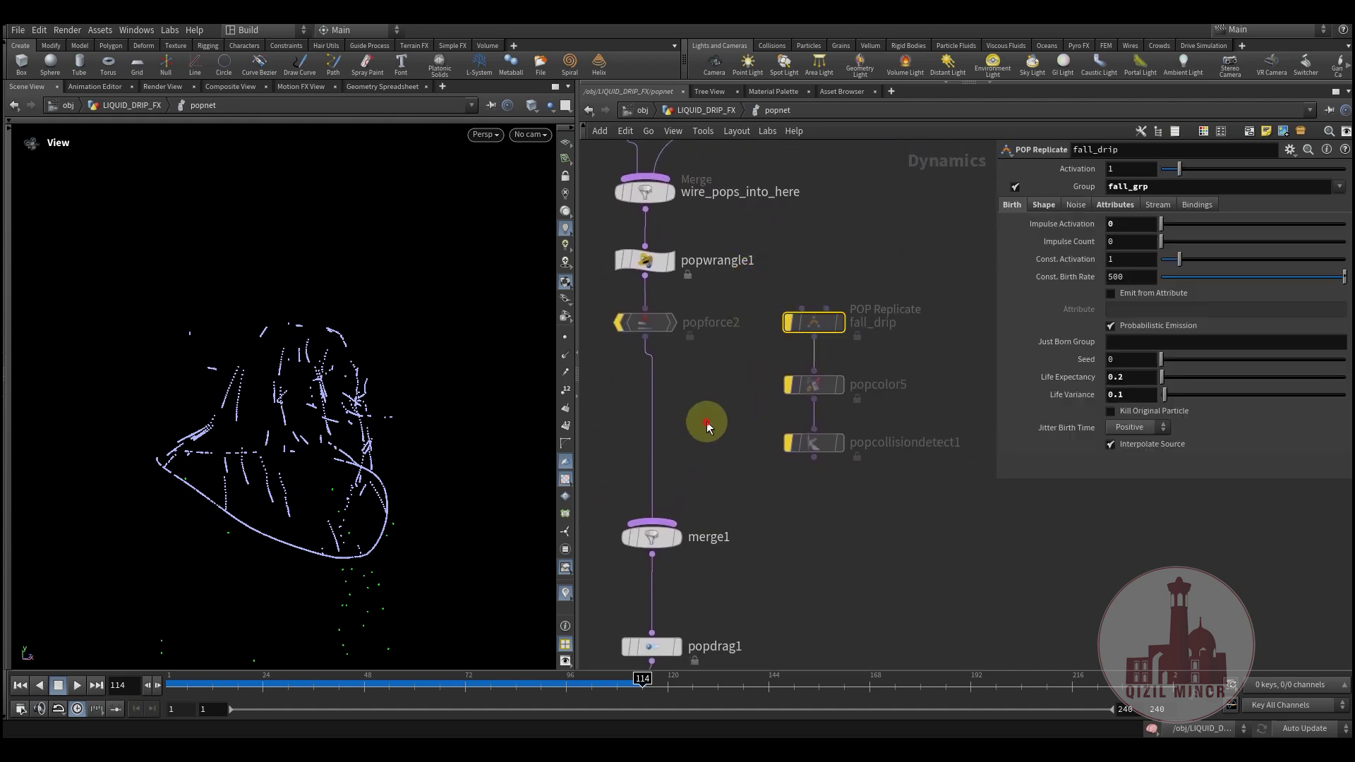
{"action": "left_click", "coordinate": [792, 381], "text": "shift"}
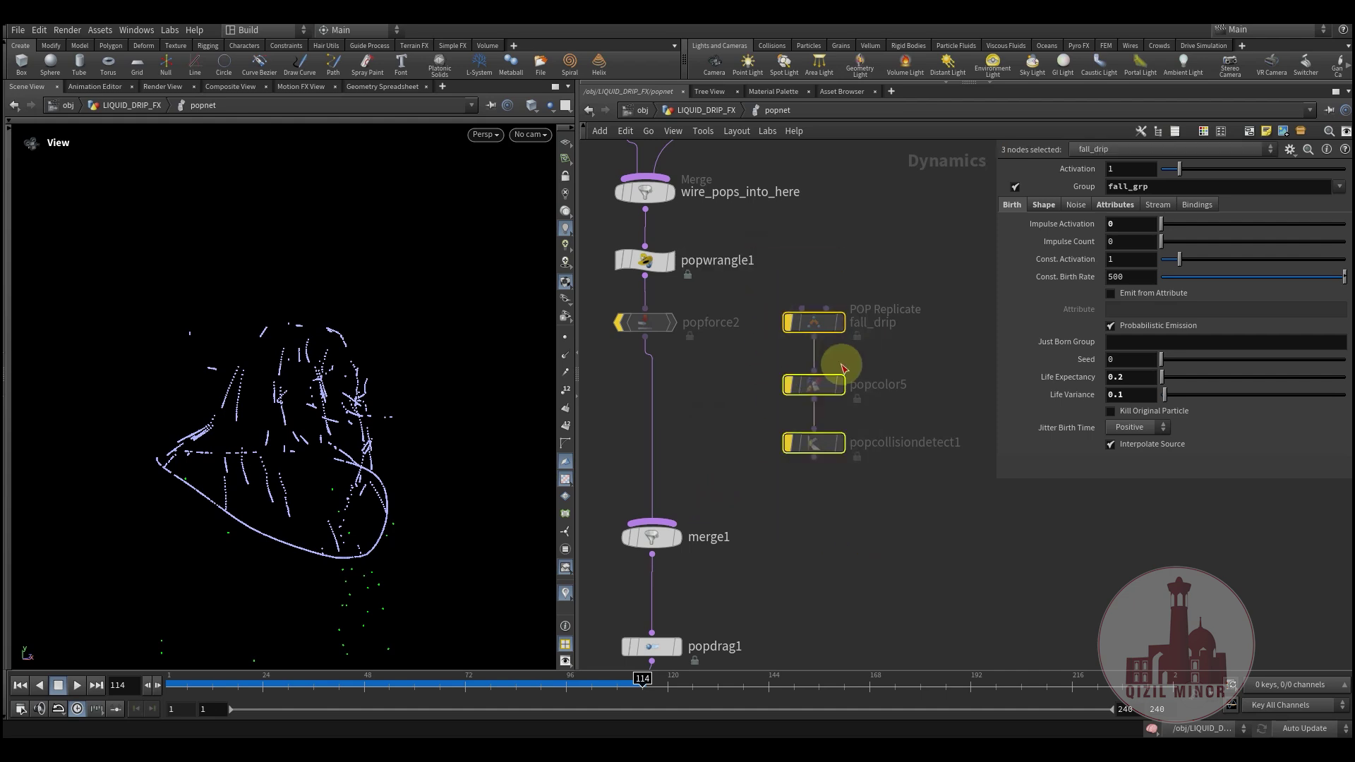
{"action": "left_click", "coordinate": [788, 446], "text": "shift"}
{"action": "mouse_move", "coordinate": [783, 435]}
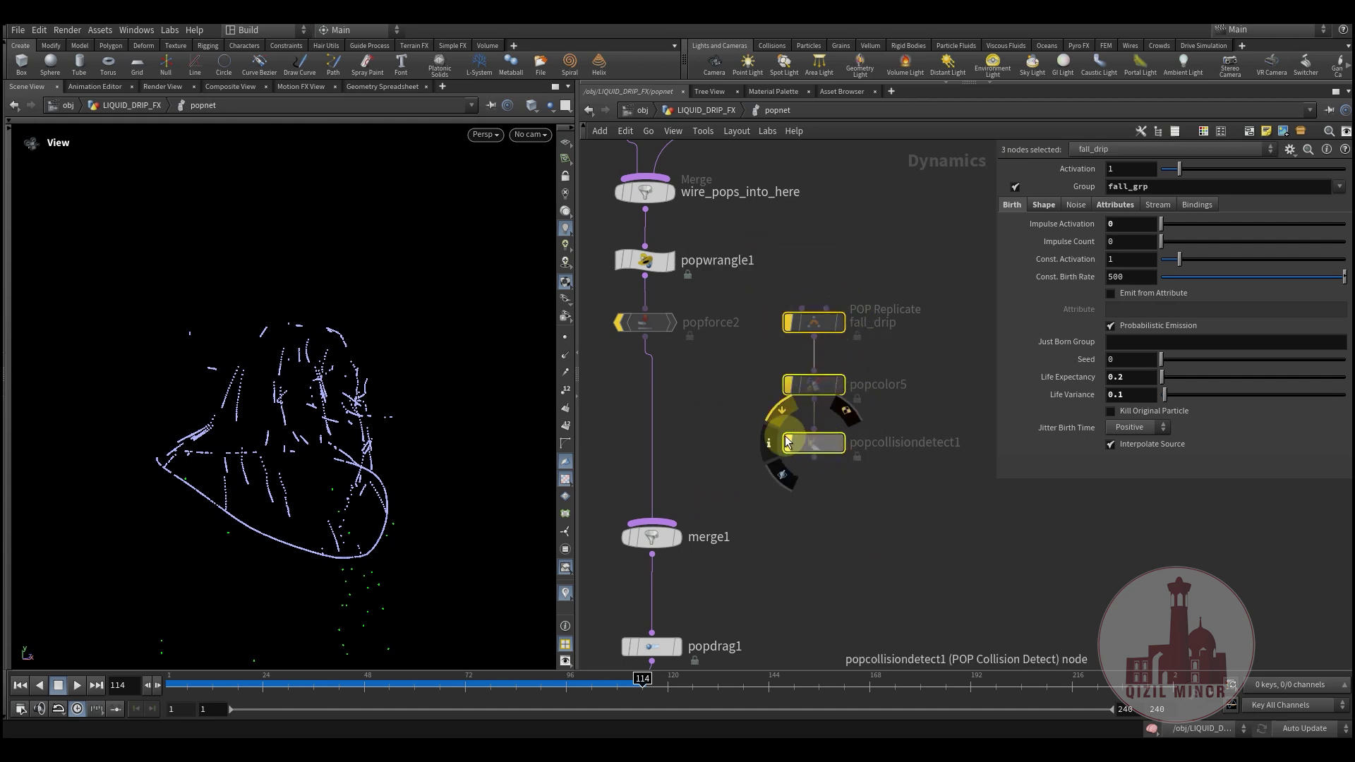
{"action": "left_click", "coordinate": [704, 447]}
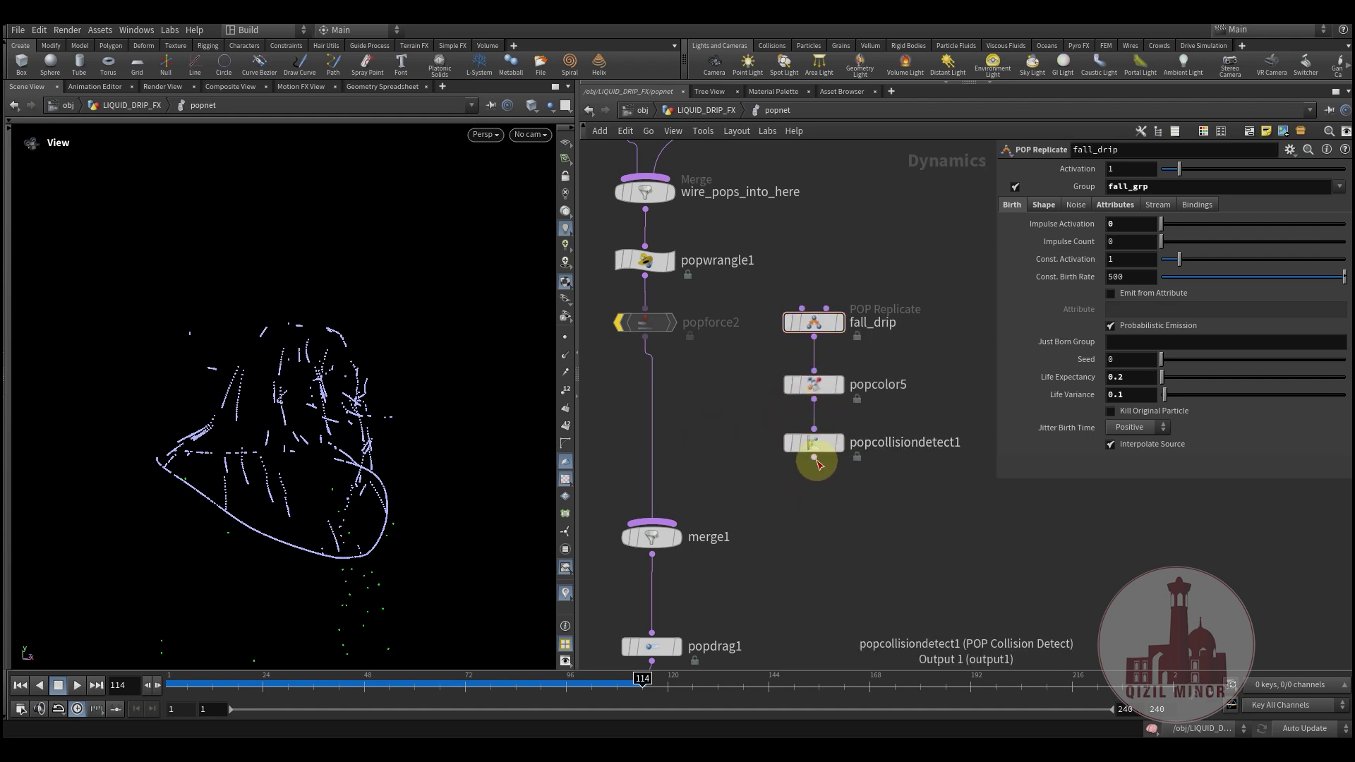
Step: Wire popcollisiondetect1's output into merge1
{"action": "left_click_drag", "start_coordinate": [817, 469], "coordinate": [712, 530]}
{"action": "scroll", "coordinate": [780, 487], "scroll_direction": "down", "scroll_amount": 3}
{"action": "middle_click_drag", "start_coordinate": [811, 482], "coordinate": [774, 571]}
{"action": "scroll", "coordinate": [805, 515], "scroll_direction": "up", "scroll_amount": 3}
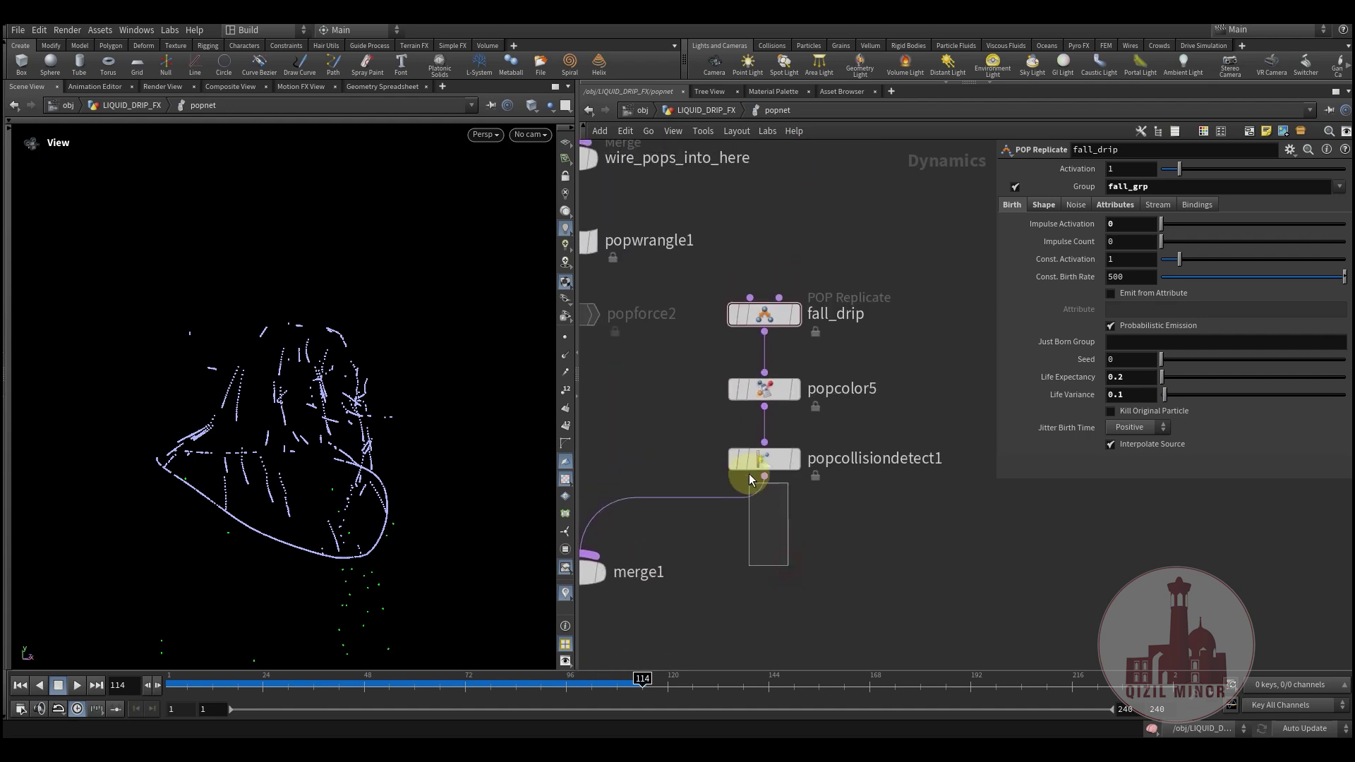
Step: Check popcollisiondetect1's Second Context Geometry collision and replay the drips to frame 81
{"action": "left_click", "coordinate": [750, 469]}
{"action": "left_click", "coordinate": [844, 568]}
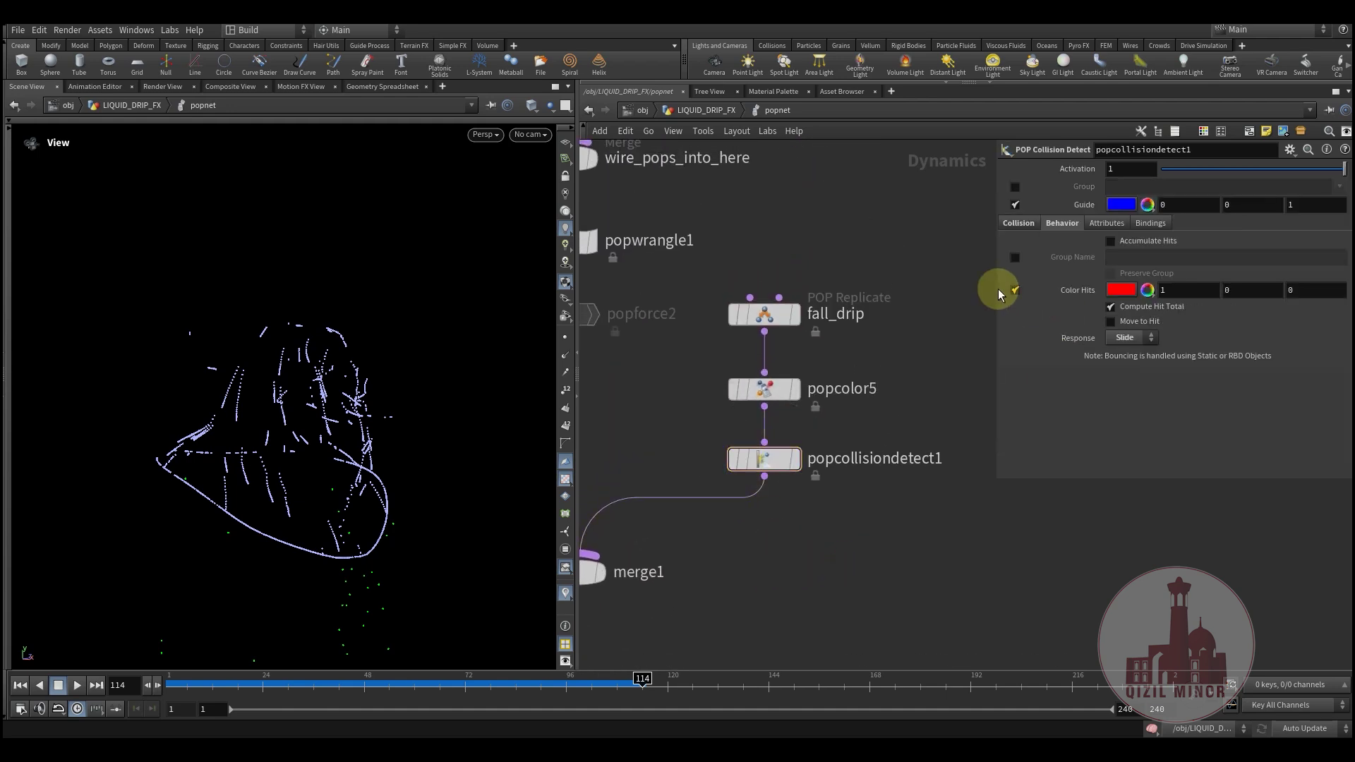
{"action": "left_click", "coordinate": [1014, 224]}
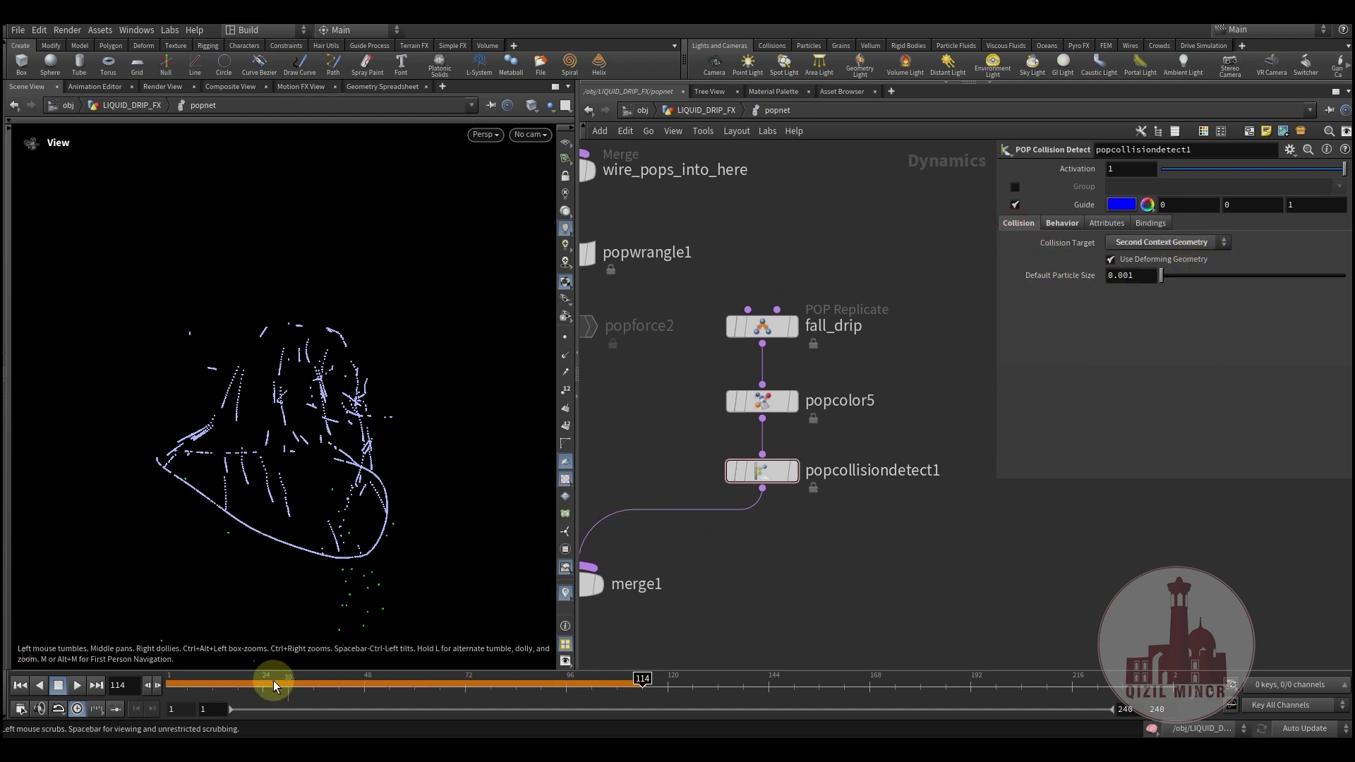
{"action": "left_click_drag", "start_coordinate": [266, 676], "coordinate": [542, 704]}
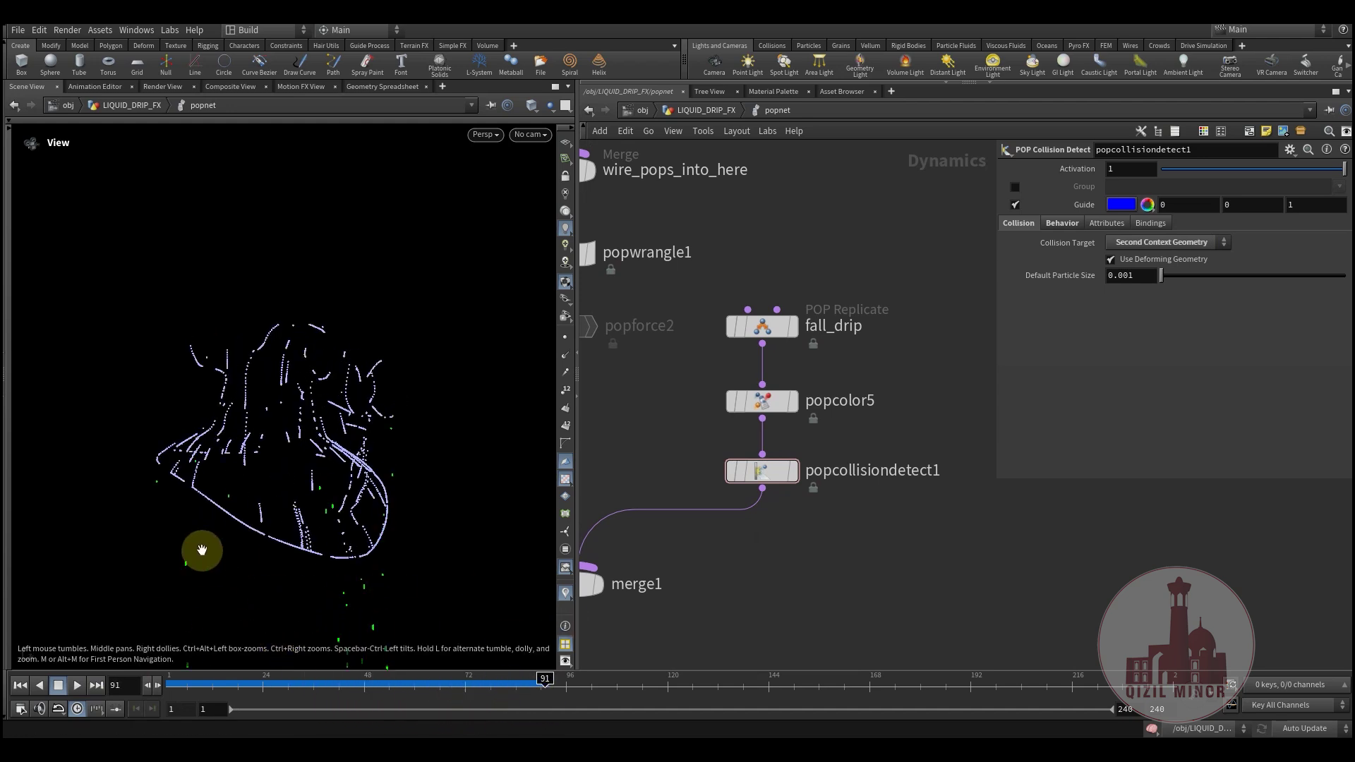
{"action": "left_click_drag", "start_coordinate": [359, 681], "coordinate": [502, 696]}
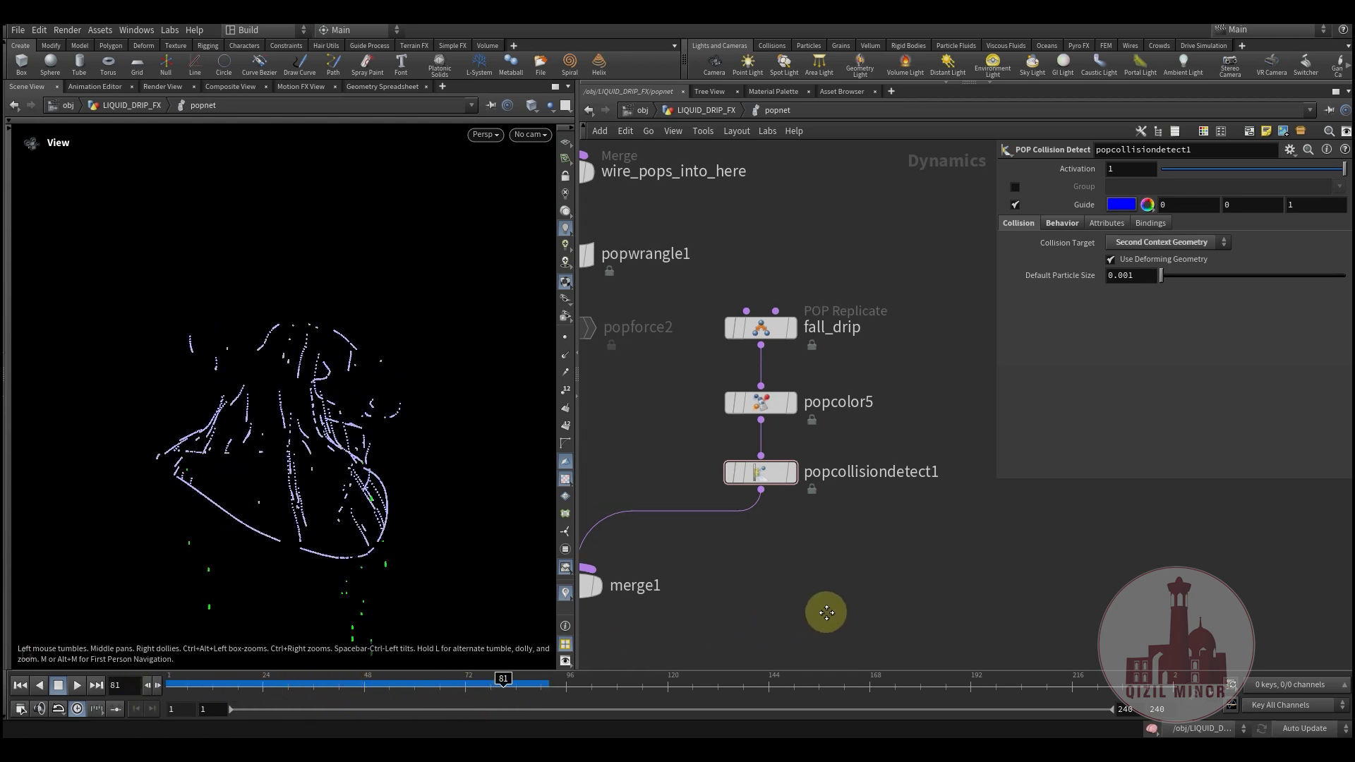
{"action": "left_click", "coordinate": [739, 362]}
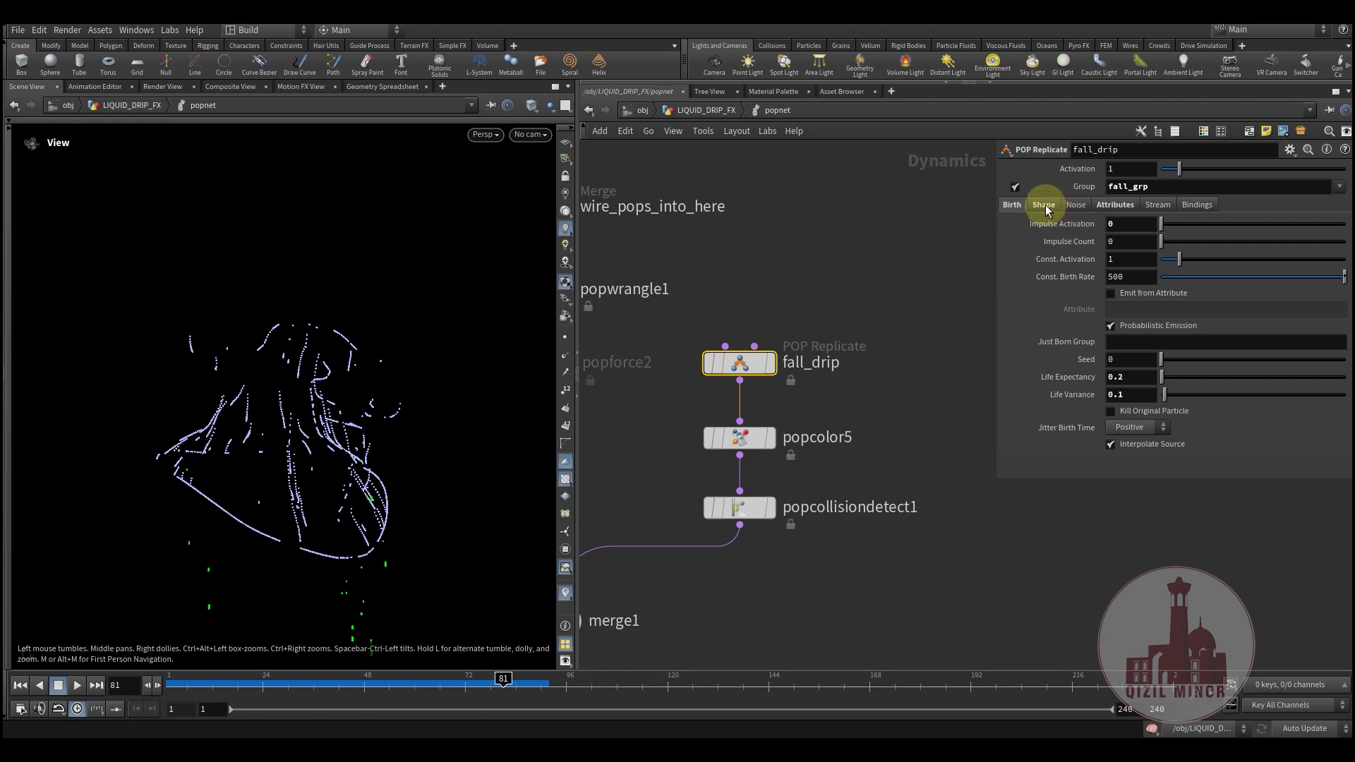
{"action": "left_click_drag", "start_coordinate": [1167, 187], "coordinate": [1102, 195]}
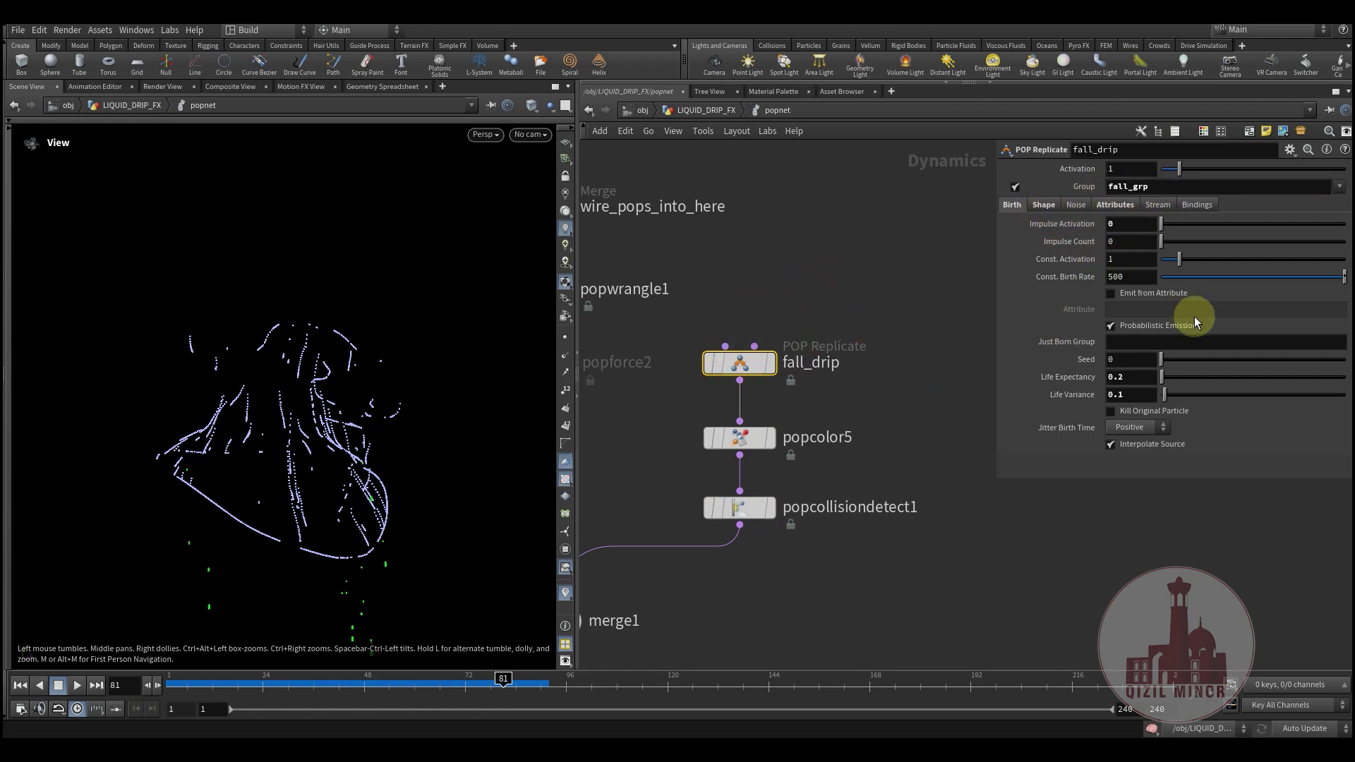
{"action": "left_click", "coordinate": [1040, 208]}
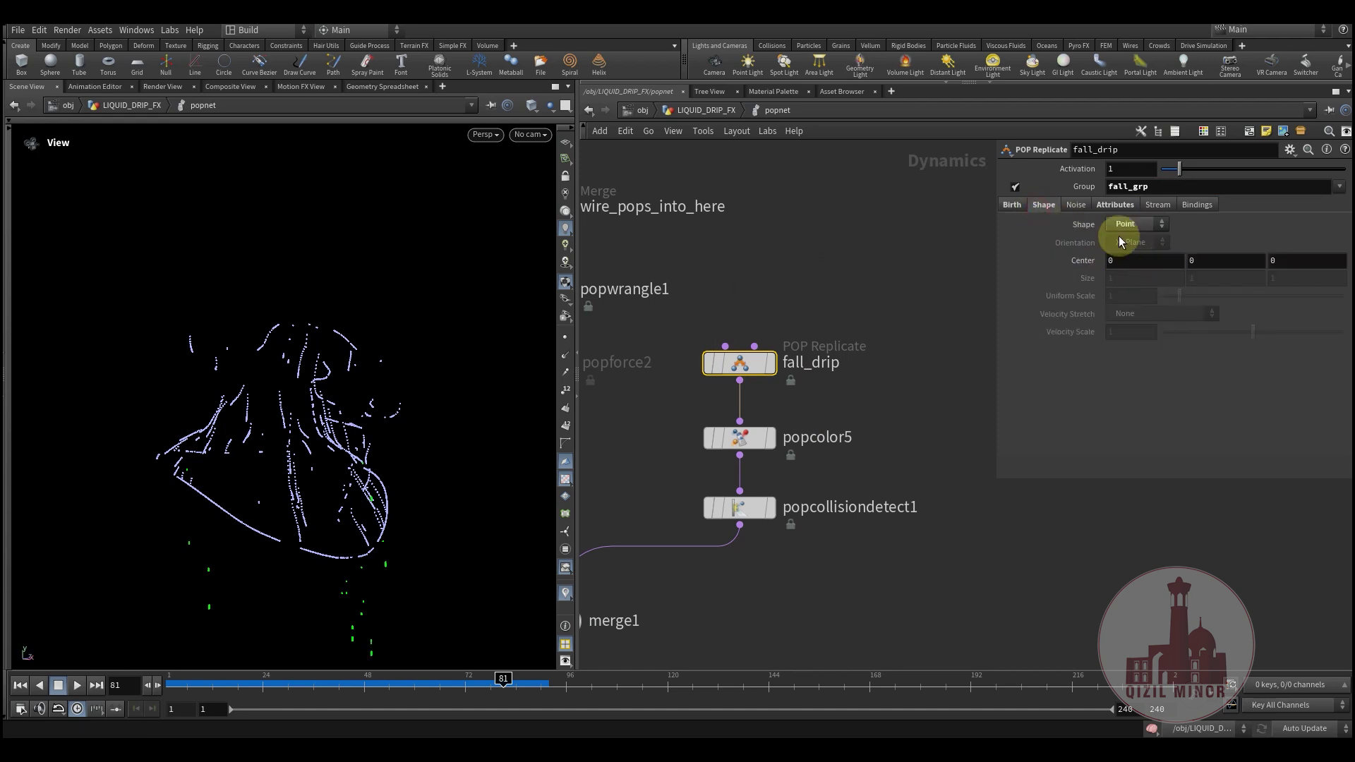
{"action": "left_click", "coordinate": [1107, 204]}
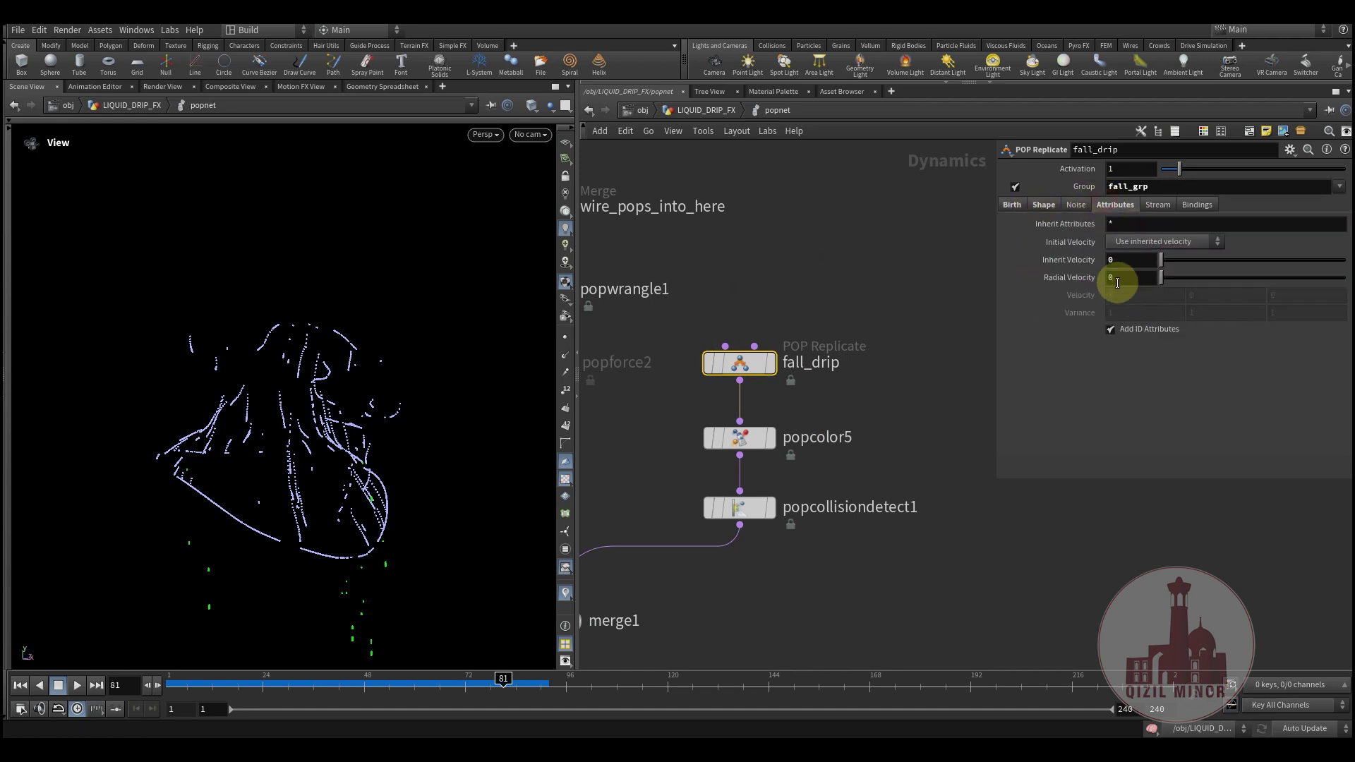
{"action": "middle_click_drag", "start_coordinate": [954, 357], "coordinate": [899, 511]}
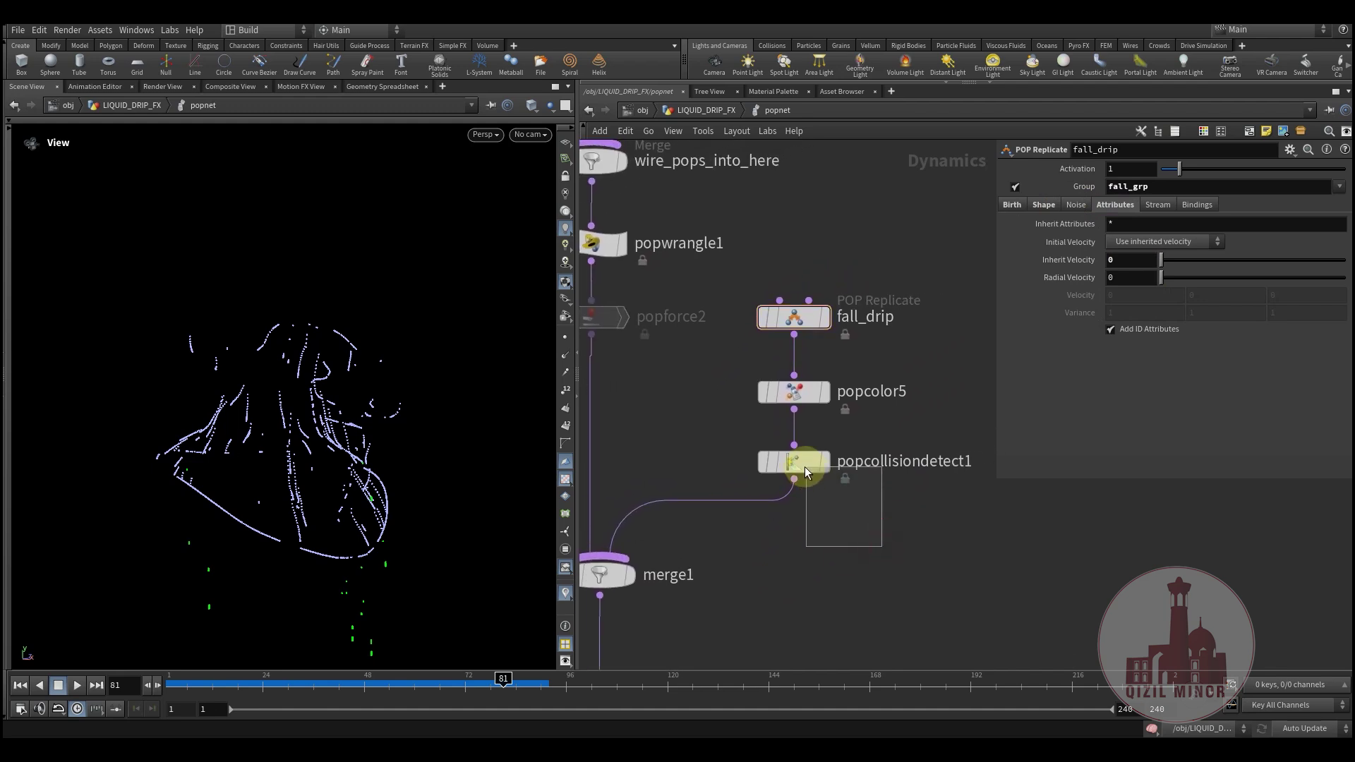
{"action": "left_click_drag", "start_coordinate": [803, 467], "coordinate": [804, 469]}
{"action": "middle_click_drag", "start_coordinate": [877, 538], "coordinate": [846, 533]}
{"action": "left_click", "coordinate": [1062, 222]}
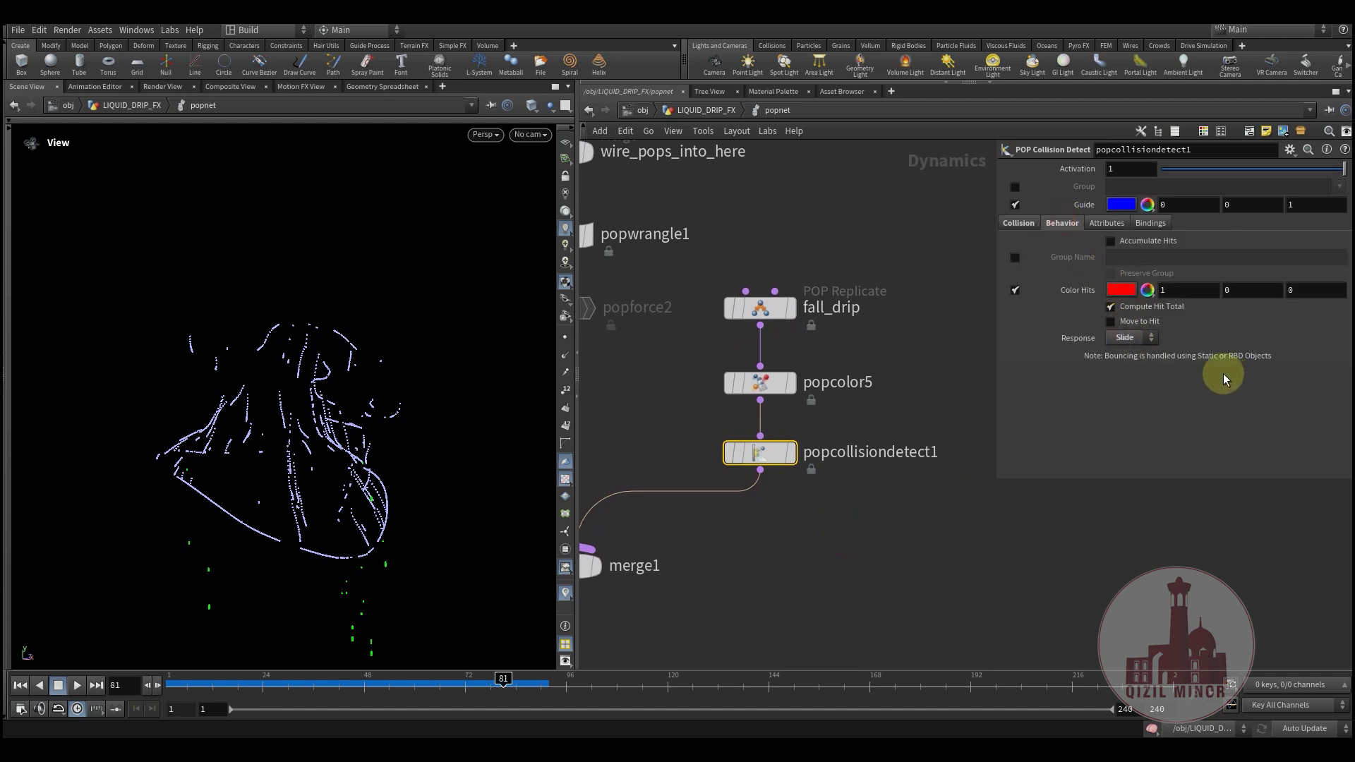
{"action": "middle_click_drag", "start_coordinate": [781, 557], "coordinate": [817, 544]}
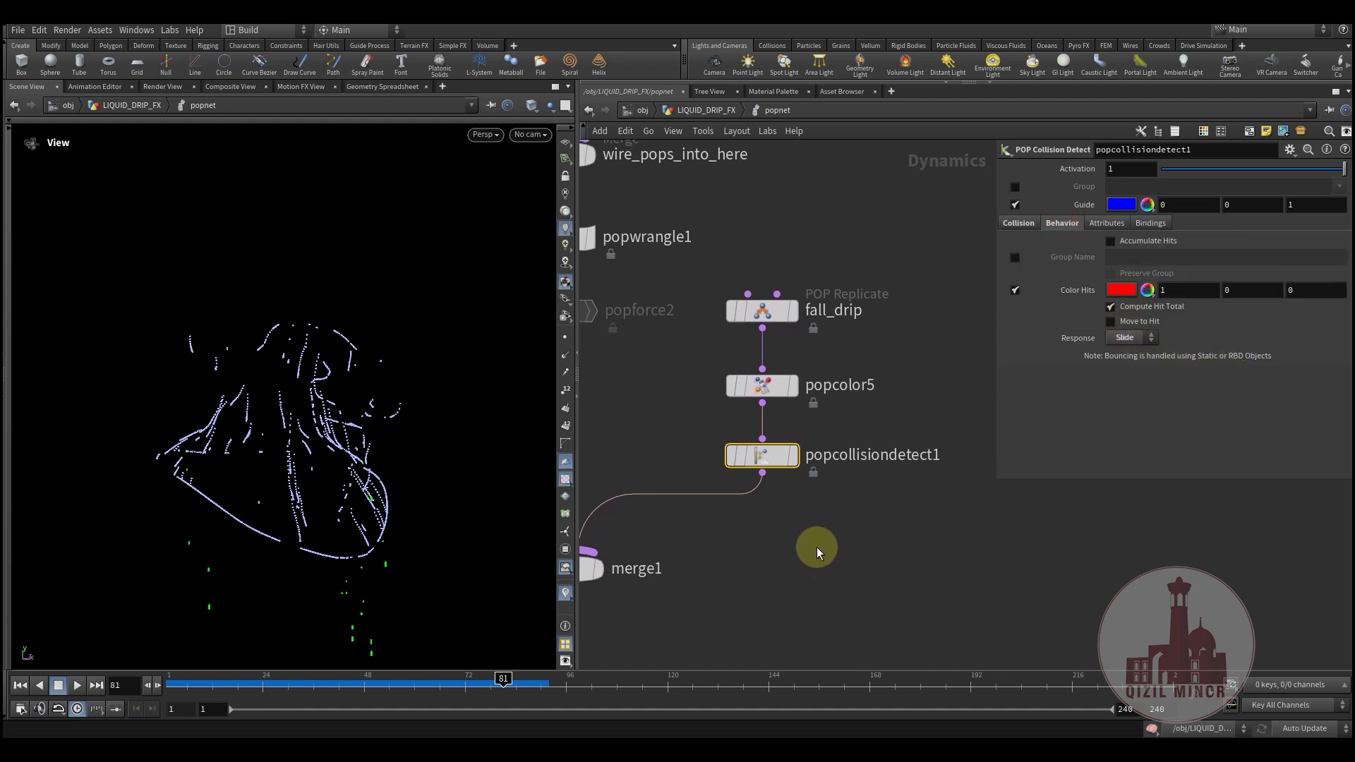
{"action": "left_click", "coordinate": [766, 385]}
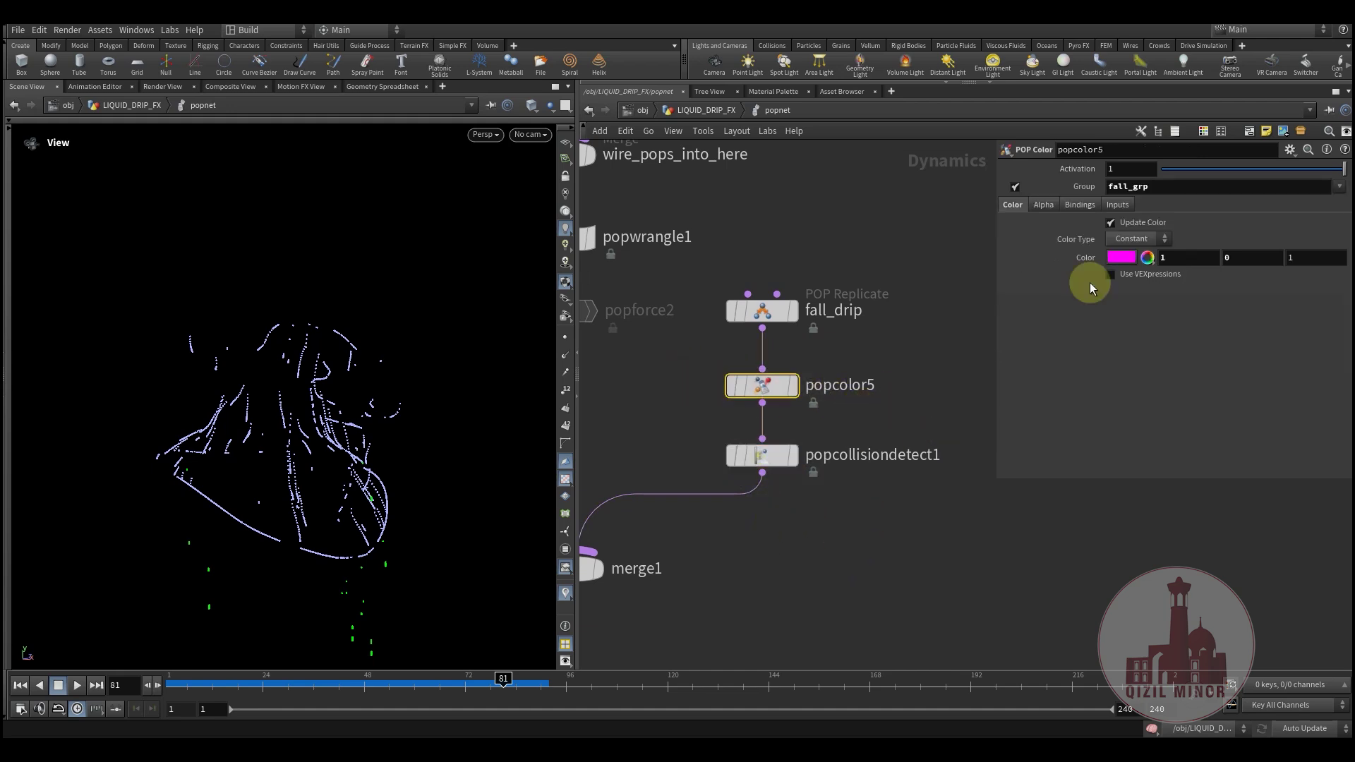
{"action": "left_click", "coordinate": [749, 454]}
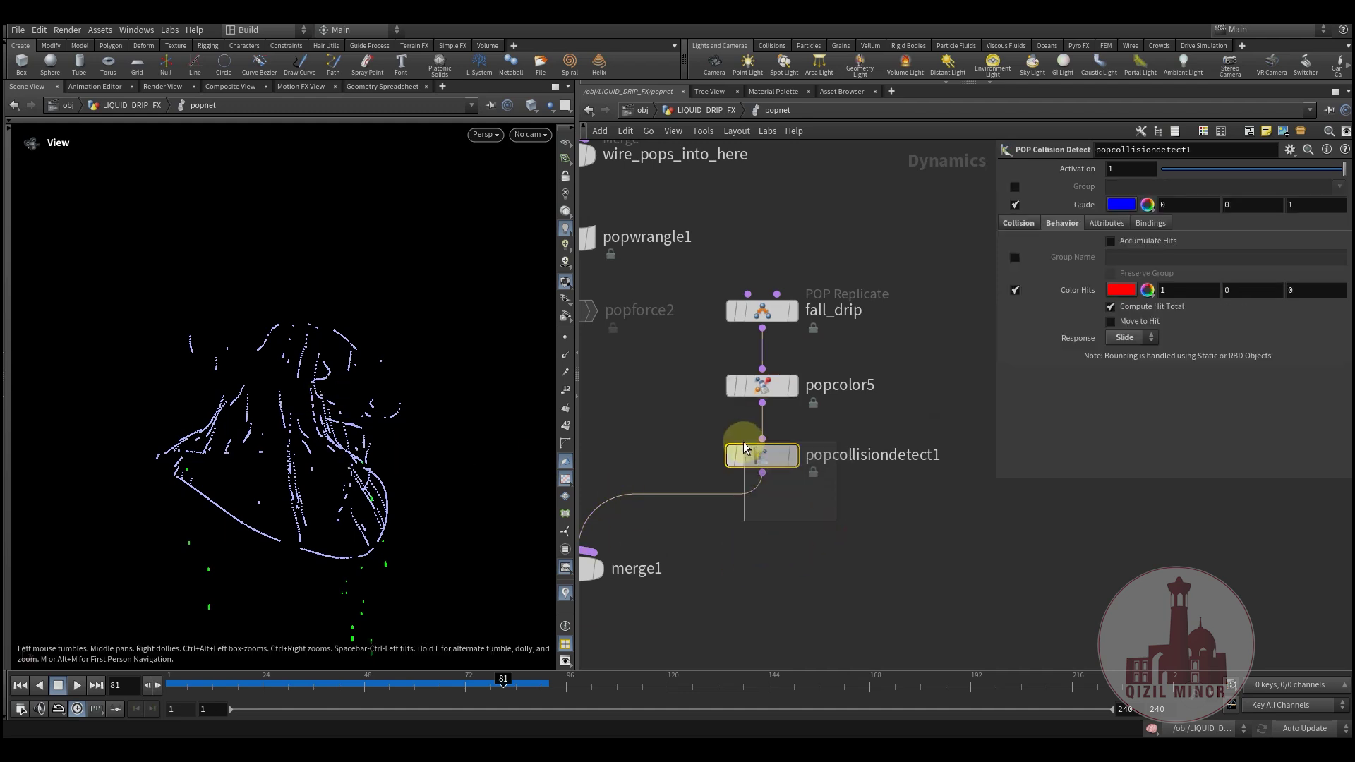
{"action": "left_click_drag", "start_coordinate": [741, 446], "coordinate": [781, 469]}
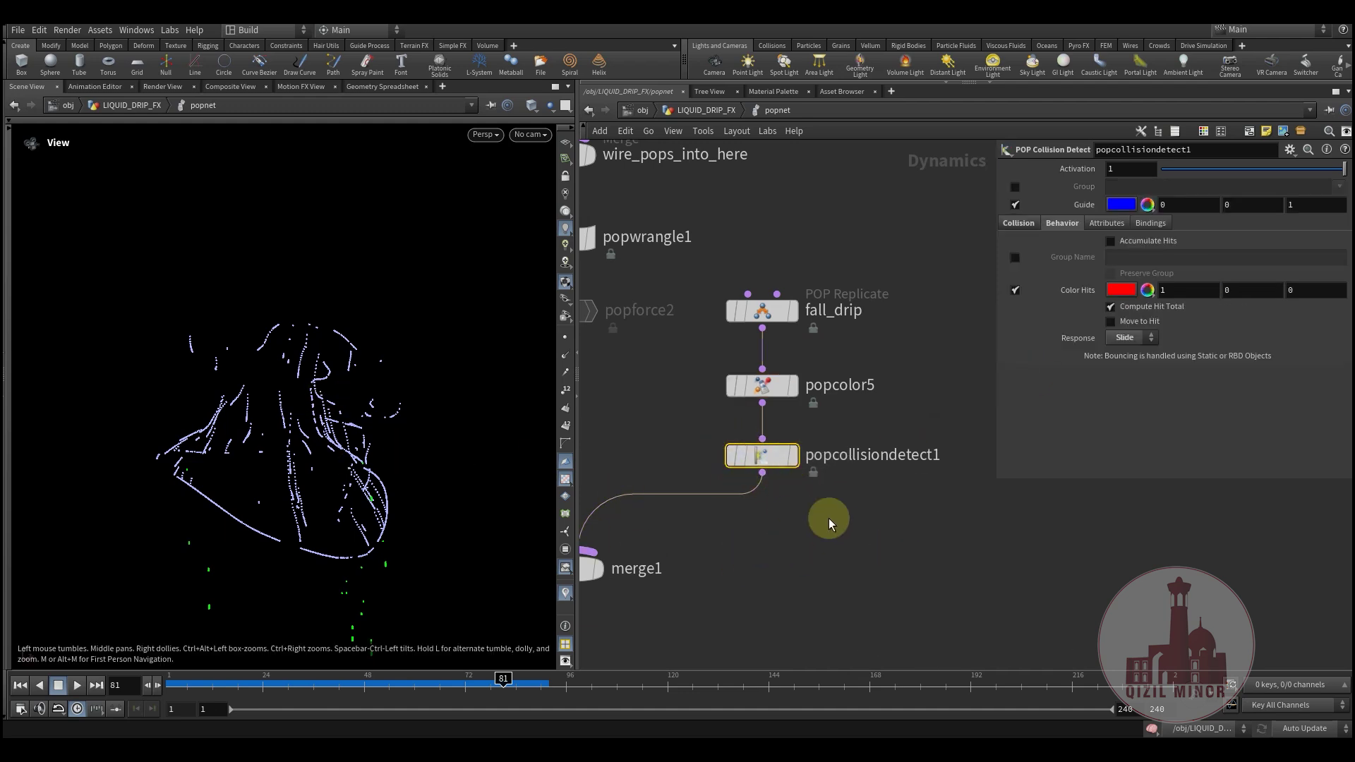
{"action": "left_click", "coordinate": [1017, 224]}
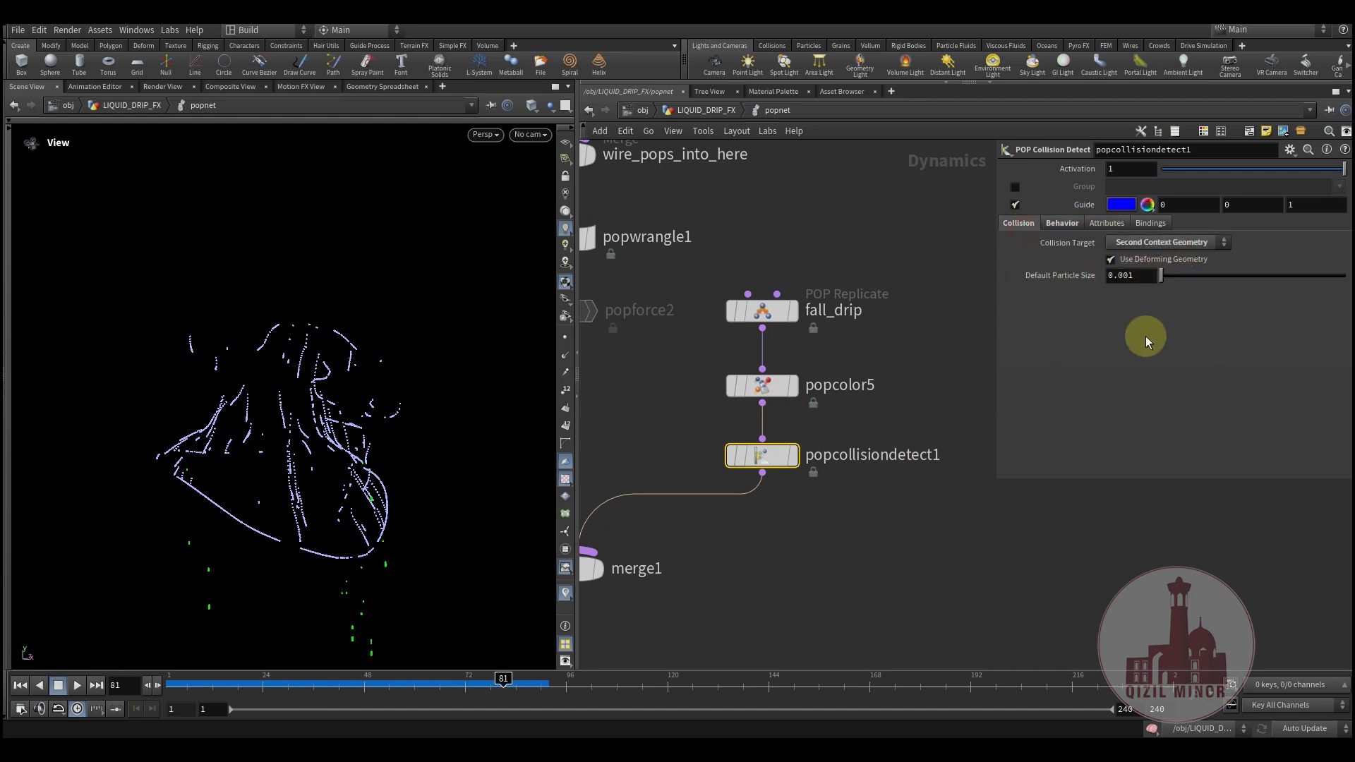
{"action": "middle_click_drag", "start_coordinate": [810, 526], "coordinate": [765, 529]}
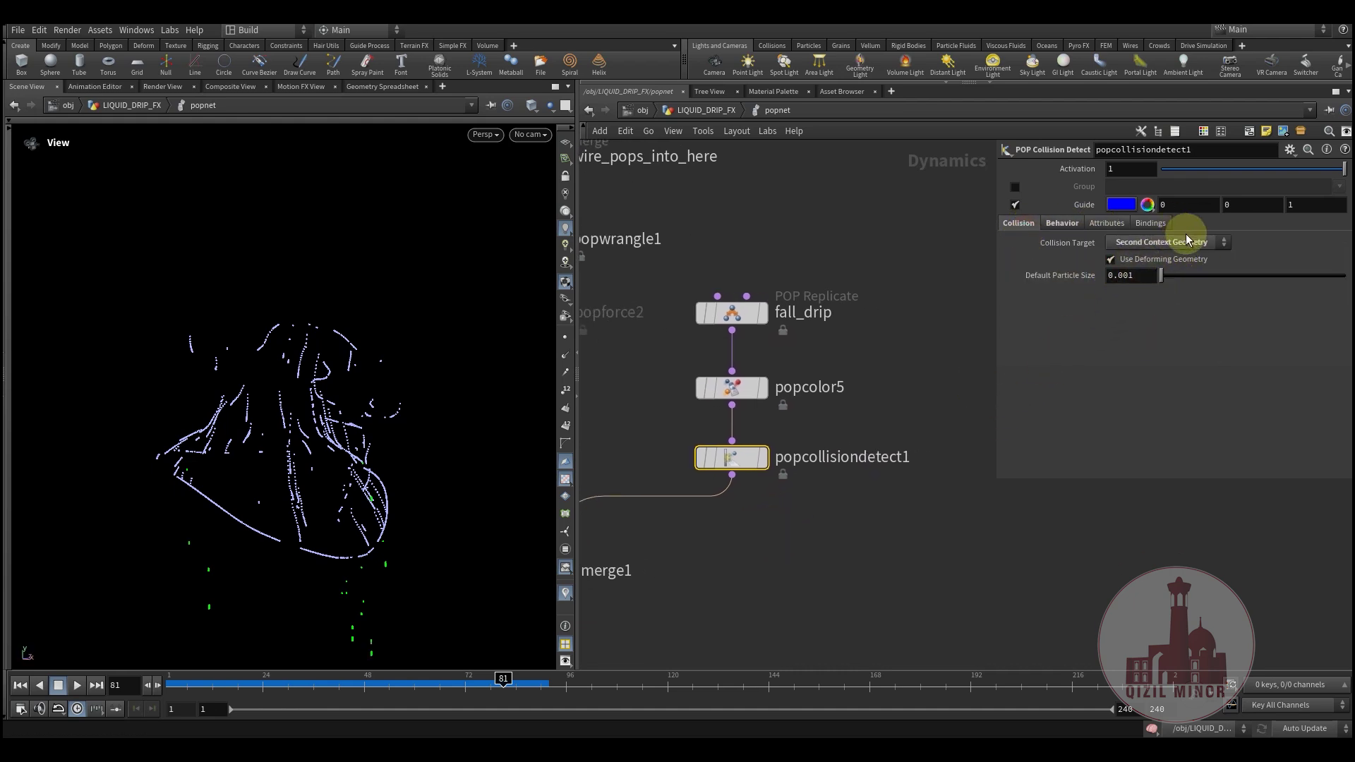
{"action": "left_click", "coordinate": [1188, 244]}
{"action": "left_click", "coordinate": [1157, 326]}
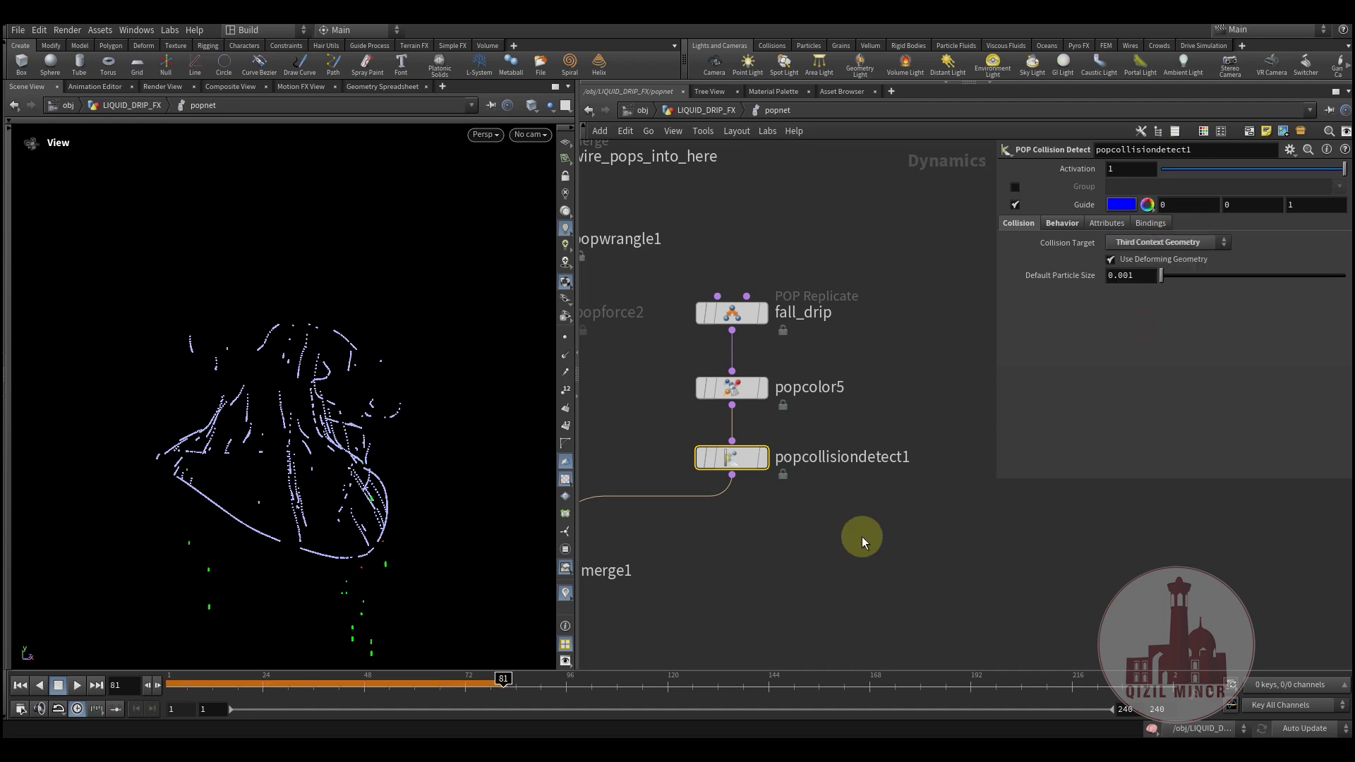
{"action": "mouse_move", "coordinate": [287, 692]}
{"action": "left_mouse_down"}
{"action": "mouse_move", "coordinate": [116, 671]}
{"action": "mouse_move", "coordinate": [221, 702]}
{"action": "mouse_move", "coordinate": [608, 708]}
{"action": "mouse_move", "coordinate": [251, 704]}
{"action": "mouse_move", "coordinate": [566, 708]}
{"action": "left_mouse_up"}
{"action": "left_click_drag", "start_coordinate": [348, 584], "coordinate": [313, 445]}
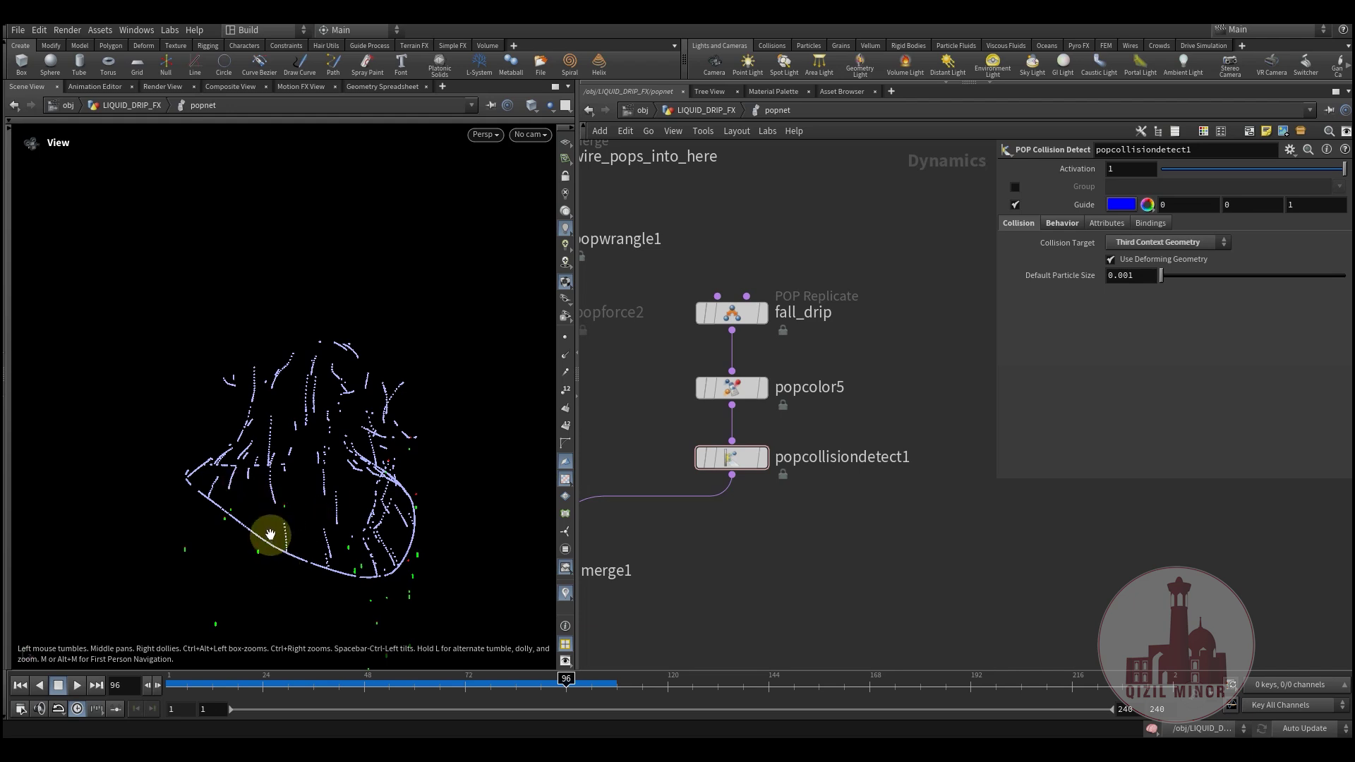
{"action": "left_click", "coordinate": [1061, 224]}
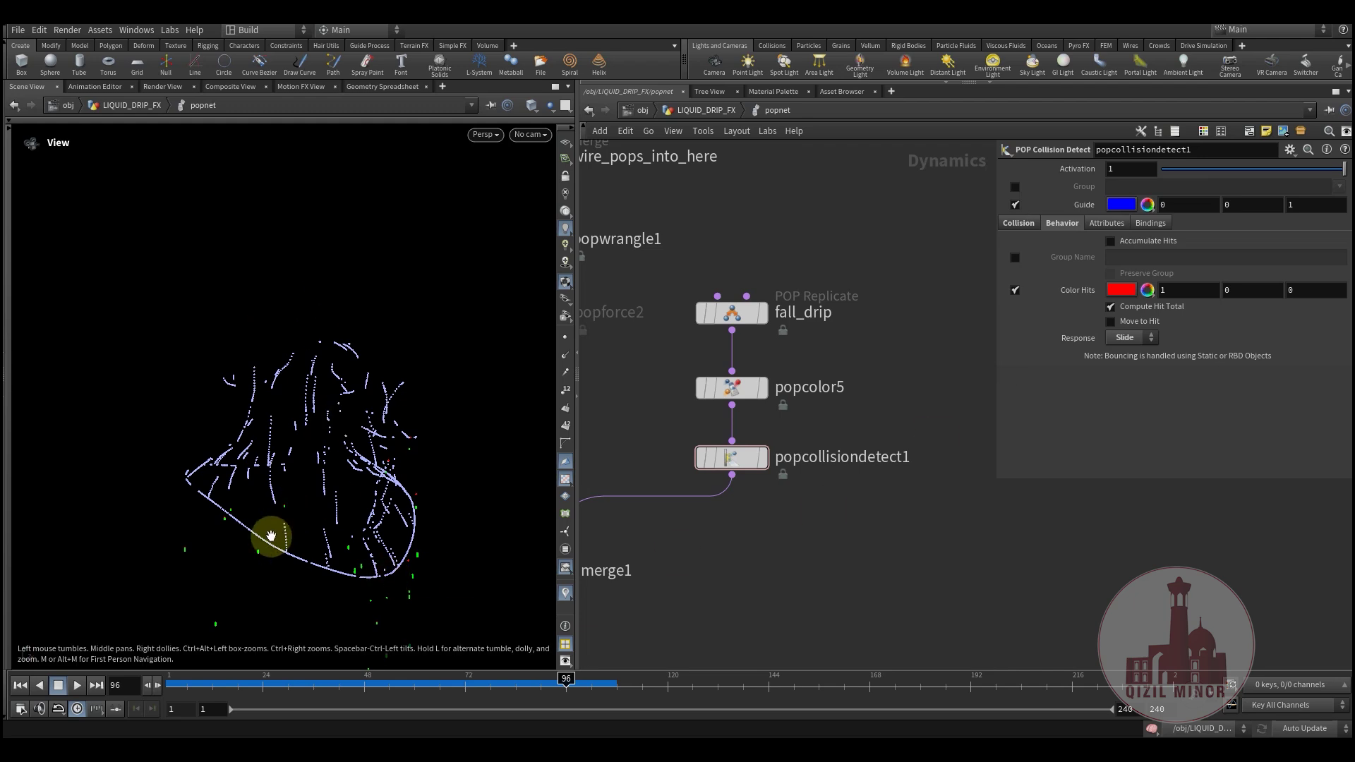
{"action": "left_click_drag", "start_coordinate": [233, 695], "coordinate": [560, 687]}
{"action": "middle_click_drag", "start_coordinate": [690, 553], "coordinate": [833, 582]}
{"action": "scroll", "coordinate": [829, 582], "scroll_direction": "down", "scroll_amount": 3}
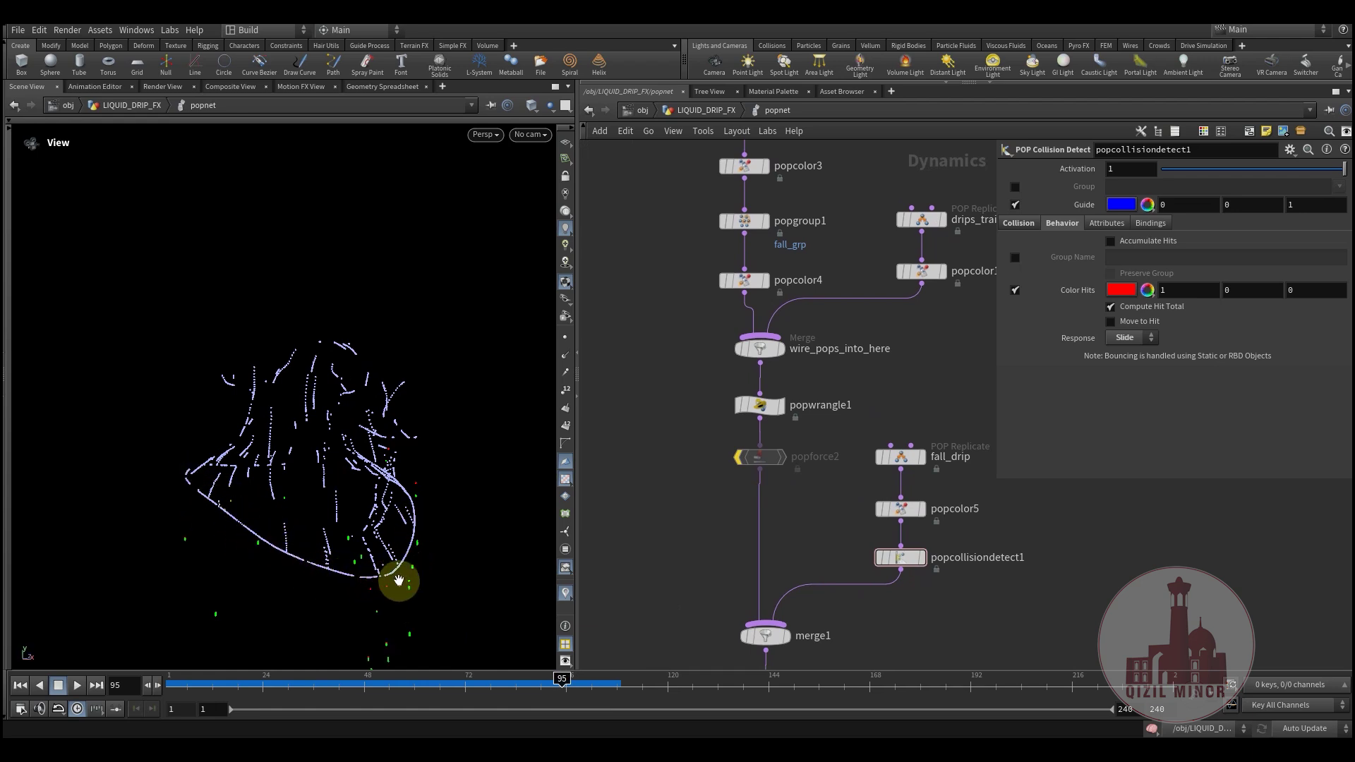
{"action": "left_click_drag", "start_coordinate": [212, 684], "coordinate": [562, 684]}
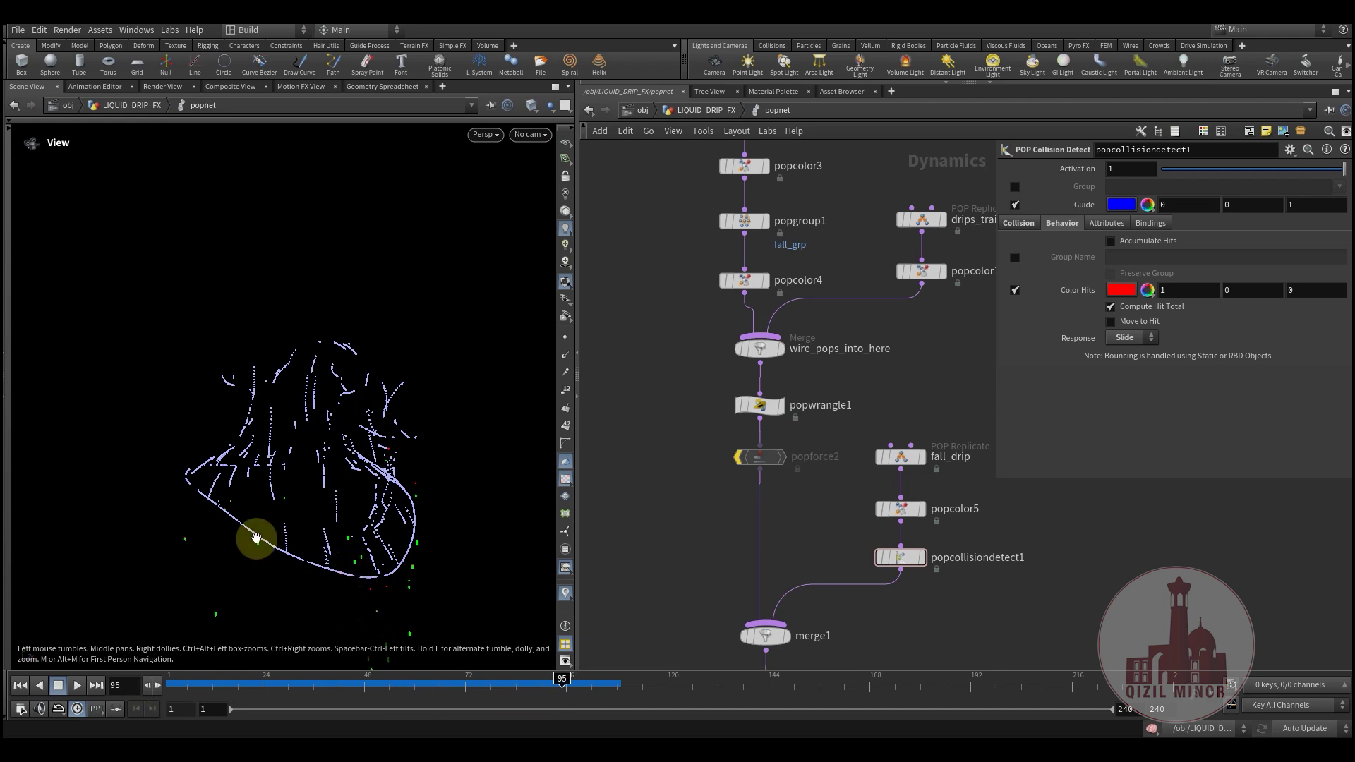
{"action": "left_click_drag", "start_coordinate": [321, 685], "coordinate": [399, 702]}
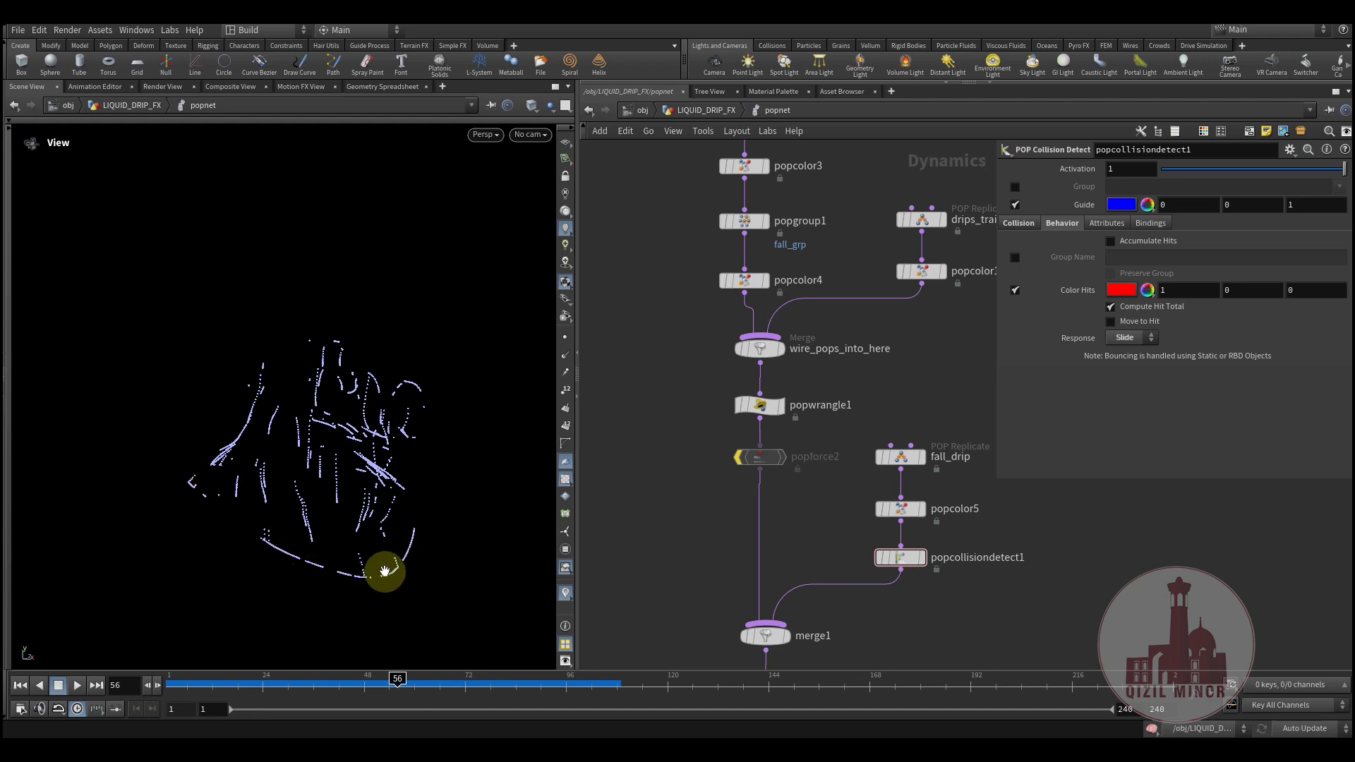
{"action": "left_click_drag", "start_coordinate": [399, 686], "coordinate": [446, 699]}
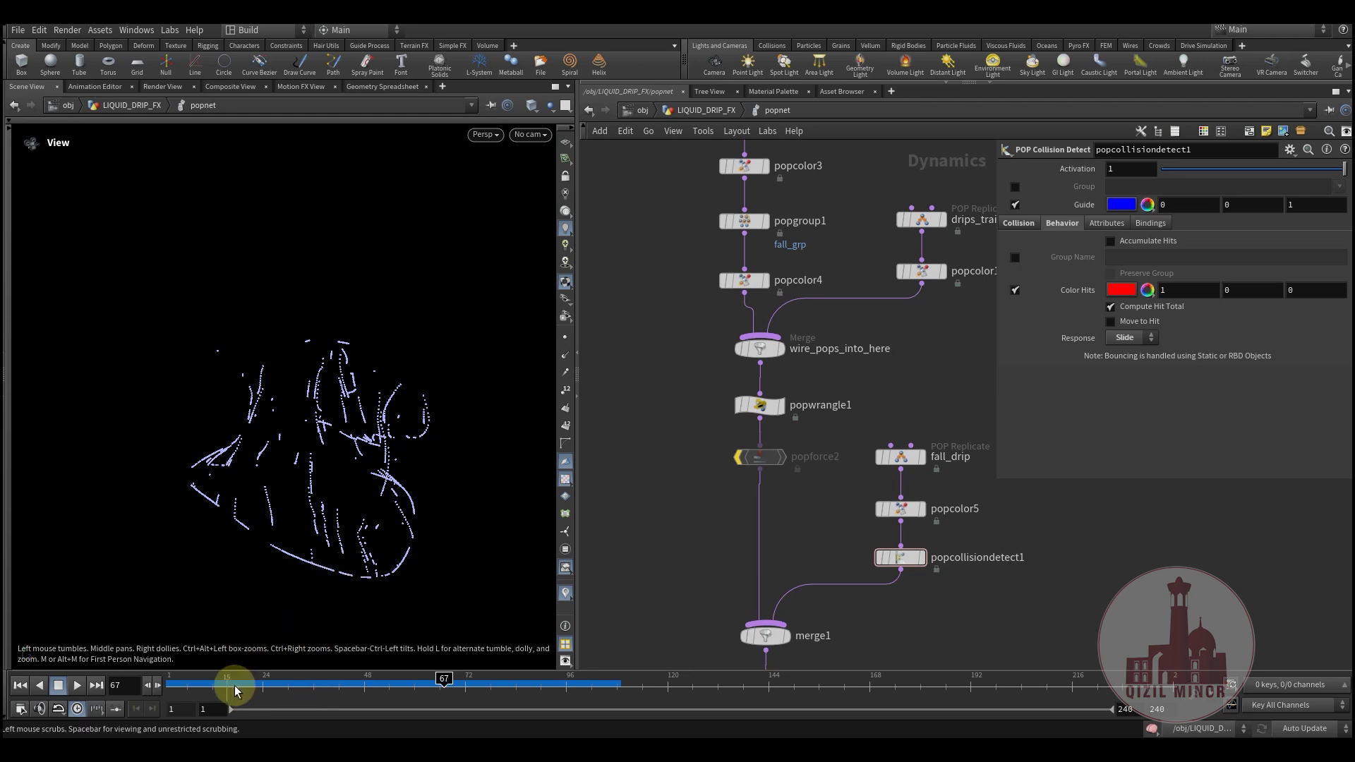
{"action": "left_click_drag", "start_coordinate": [236, 683], "coordinate": [335, 666]}
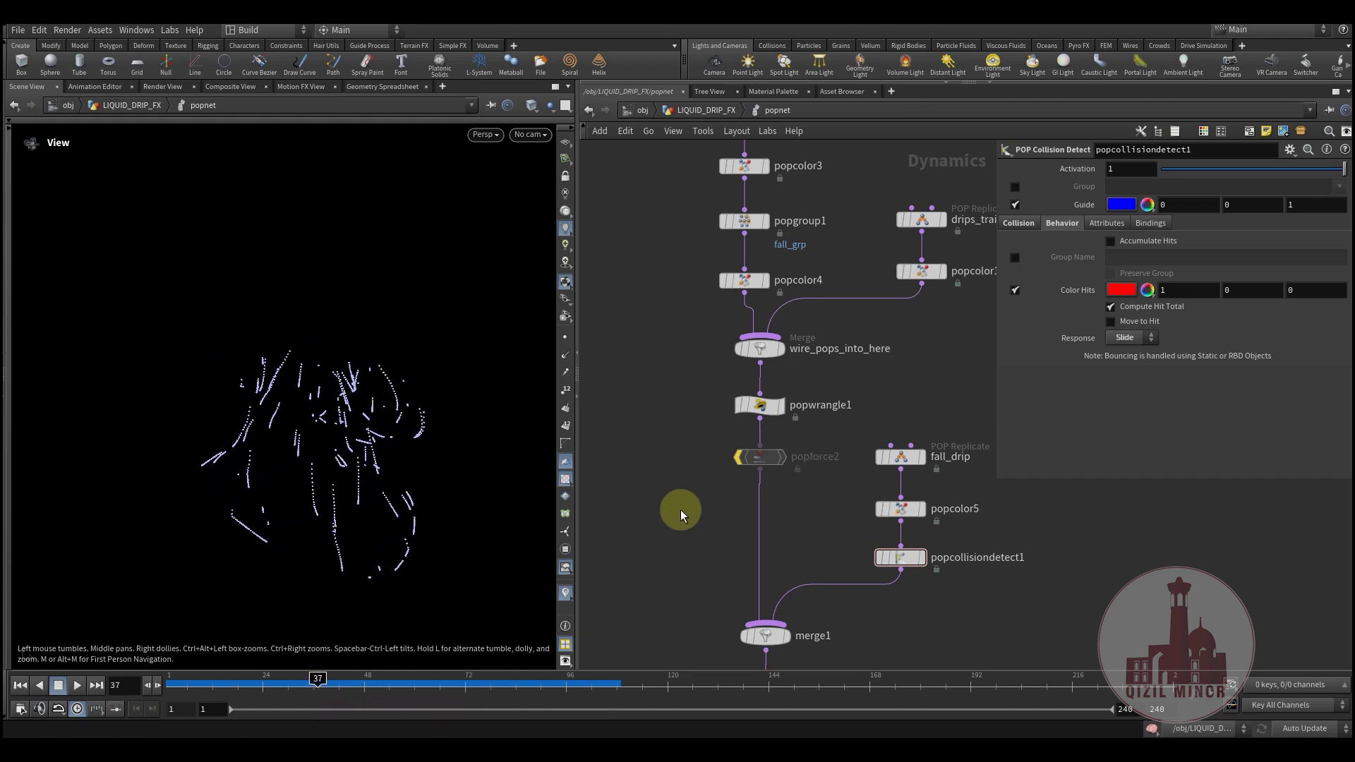
{"action": "middle_click_drag", "start_coordinate": [675, 403], "coordinate": [671, 557]}
Step: Review drip_base, popcolor3, popgroup1, the drips_trail branch and popwrangle1's VEX code
{"action": "left_click", "coordinate": [752, 247]}
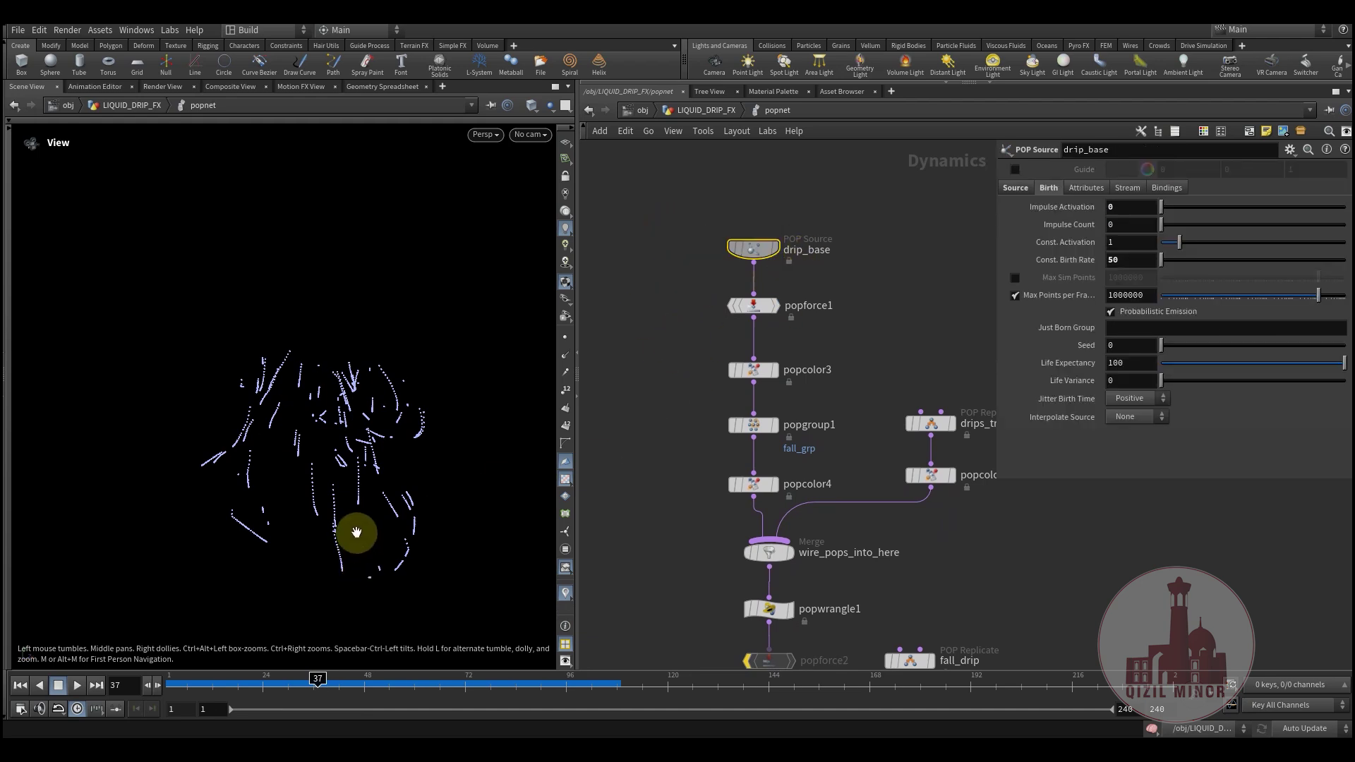
{"action": "left_click_drag", "start_coordinate": [803, 336], "coordinate": [803, 336]}
{"action": "middle_click_drag", "start_coordinate": [683, 376], "coordinate": [688, 338]}
{"action": "left_click_drag", "start_coordinate": [667, 241], "coordinate": [850, 361]}
{"action": "left_click_drag", "start_coordinate": [674, 318], "coordinate": [780, 366]}
{"action": "middle_click_drag", "start_coordinate": [696, 438], "coordinate": [640, 414]}
{"action": "left_click_drag", "start_coordinate": [833, 285], "coordinate": [933, 409]}
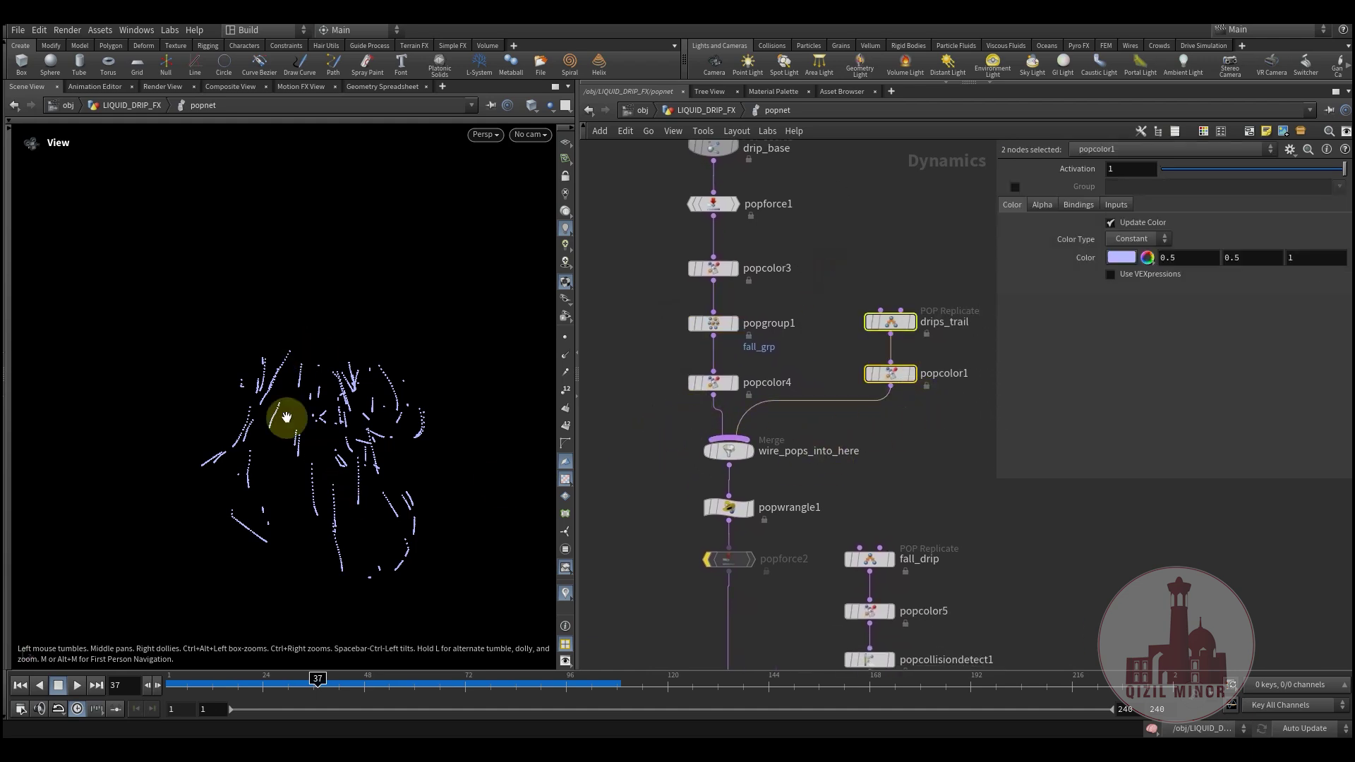
{"action": "middle_click_drag", "start_coordinate": [671, 432], "coordinate": [654, 381]}
{"action": "left_click_drag", "start_coordinate": [654, 381], "coordinate": [768, 422]}
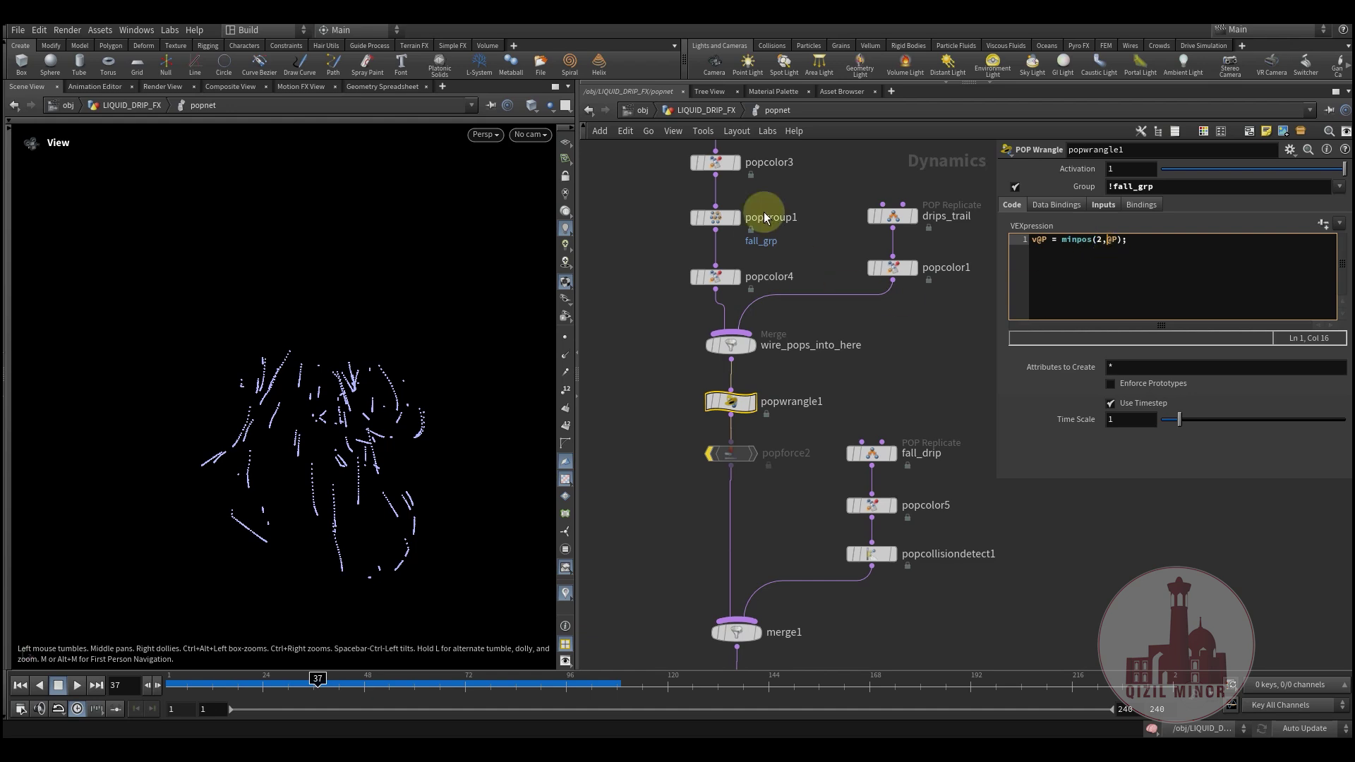
Step: Delete popforce2 so popwrangle1 connects directly to merge1
{"action": "left_click", "coordinate": [702, 110]}
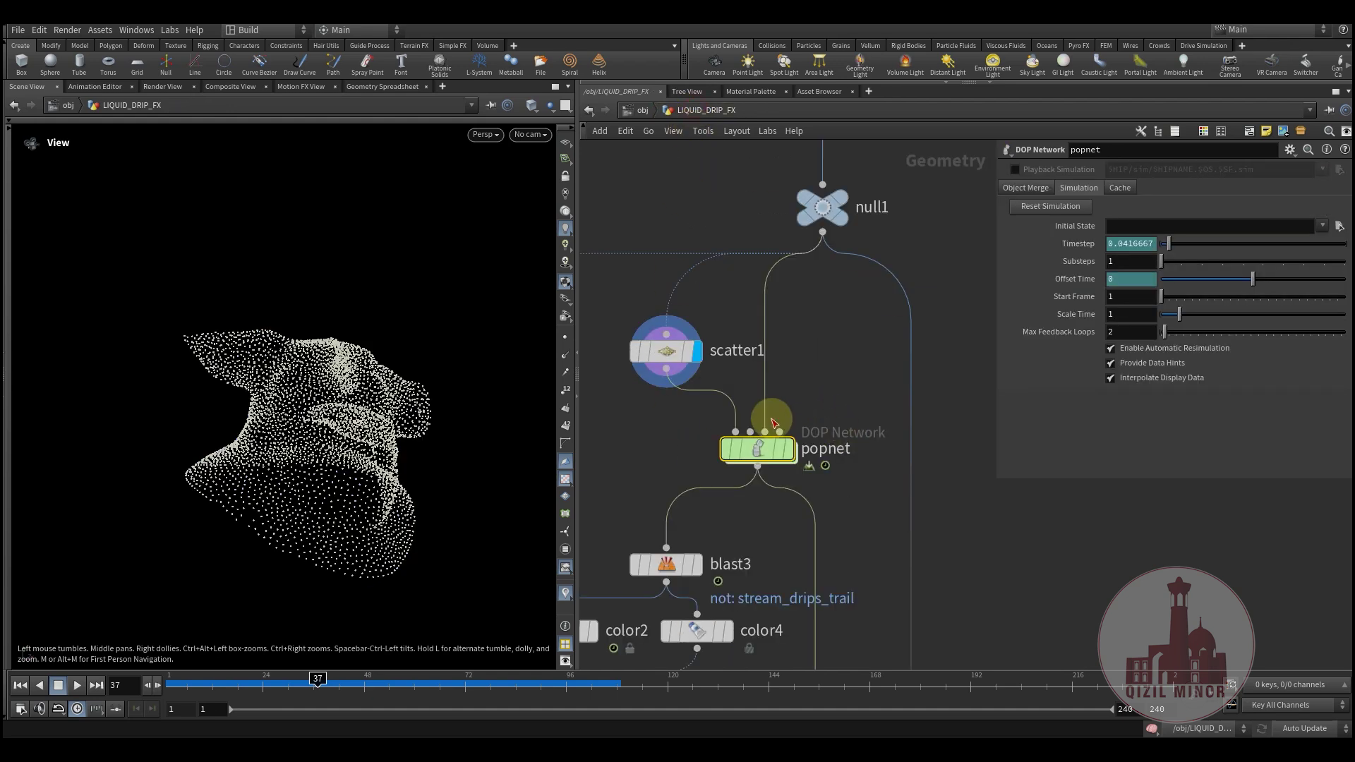
{"action": "mouse_move", "coordinate": [728, 457]}
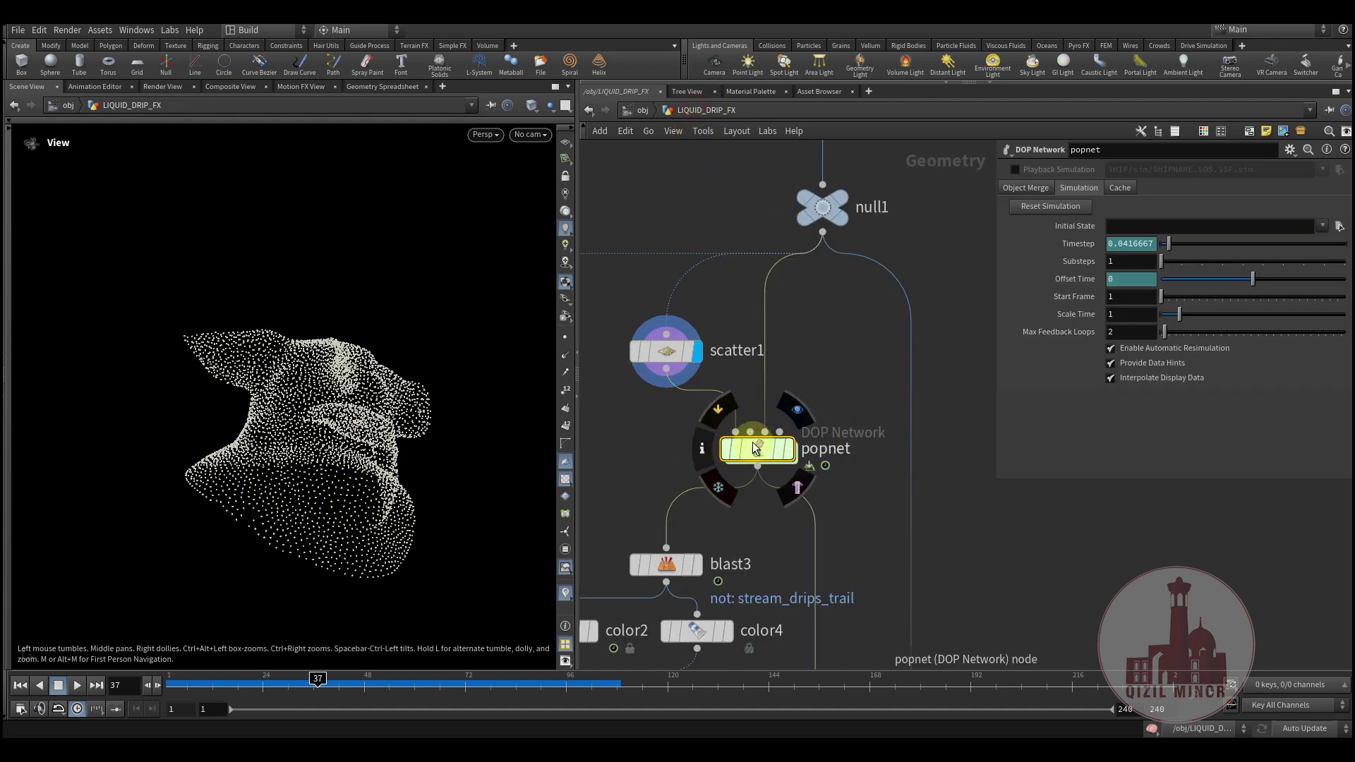
{"action": "double_click", "coordinate": [753, 448]}
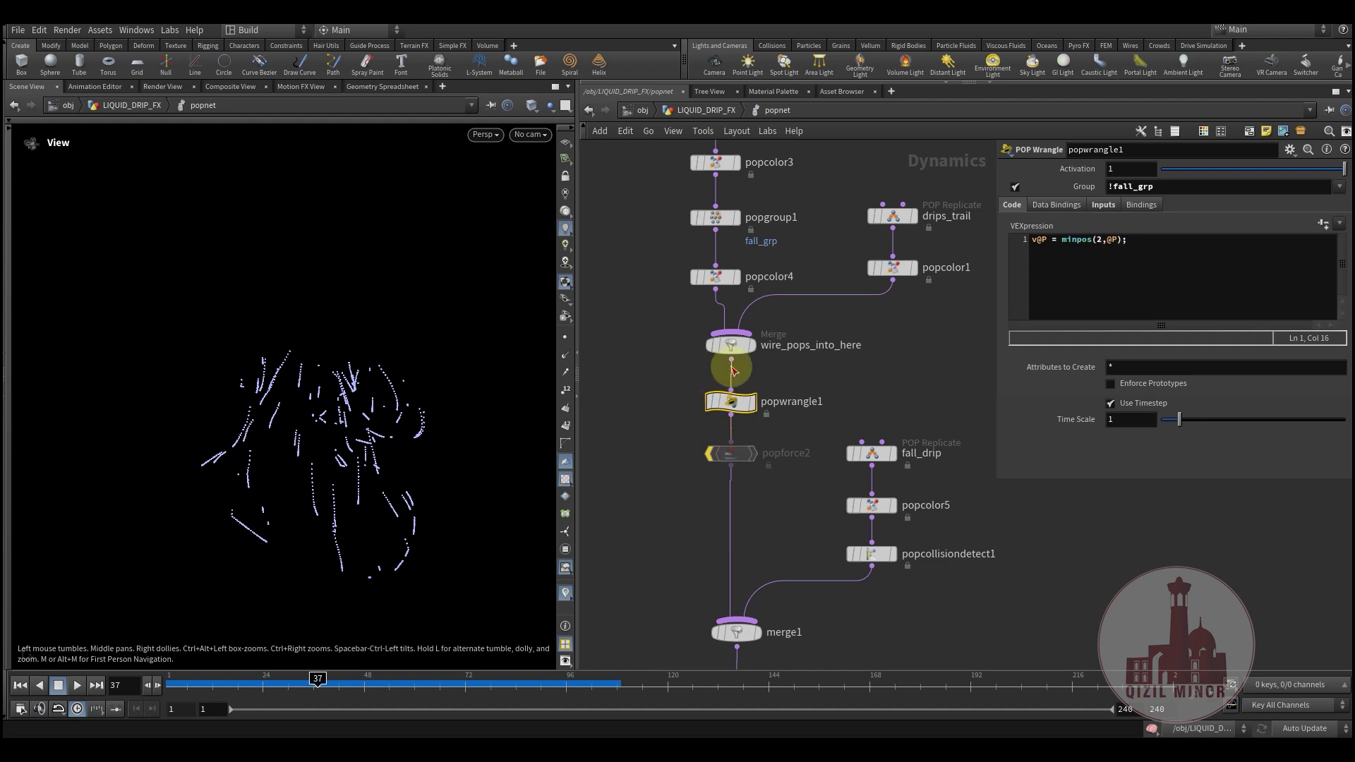
{"action": "left_click_drag", "start_coordinate": [698, 528], "coordinate": [771, 446]}
{"action": "key", "text": "Delete"}
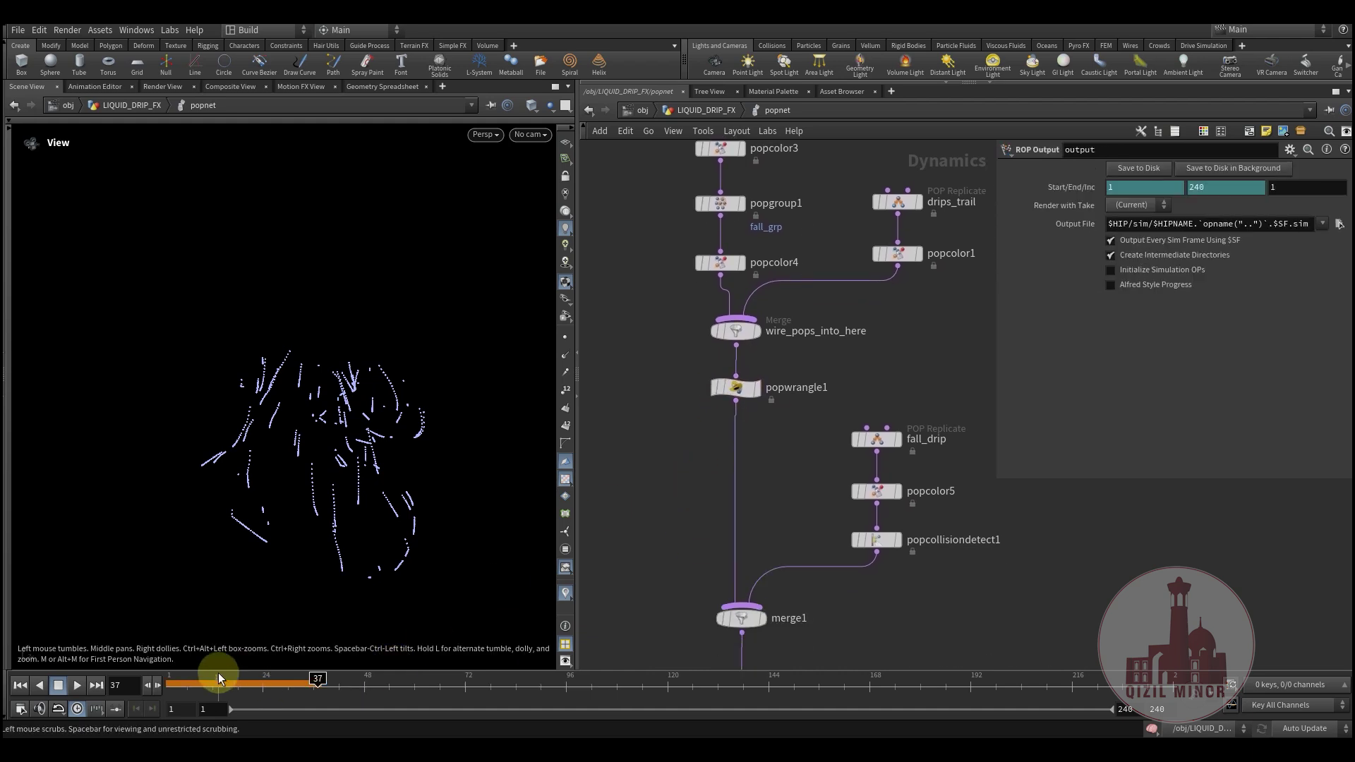
Step: Scrub the drip simulation between frames 1 and 110 while orbiting the trails
{"action": "left_click_drag", "start_coordinate": [215, 678], "coordinate": [771, 726]}
{"action": "left_click_drag", "start_coordinate": [423, 551], "coordinate": [378, 540]}
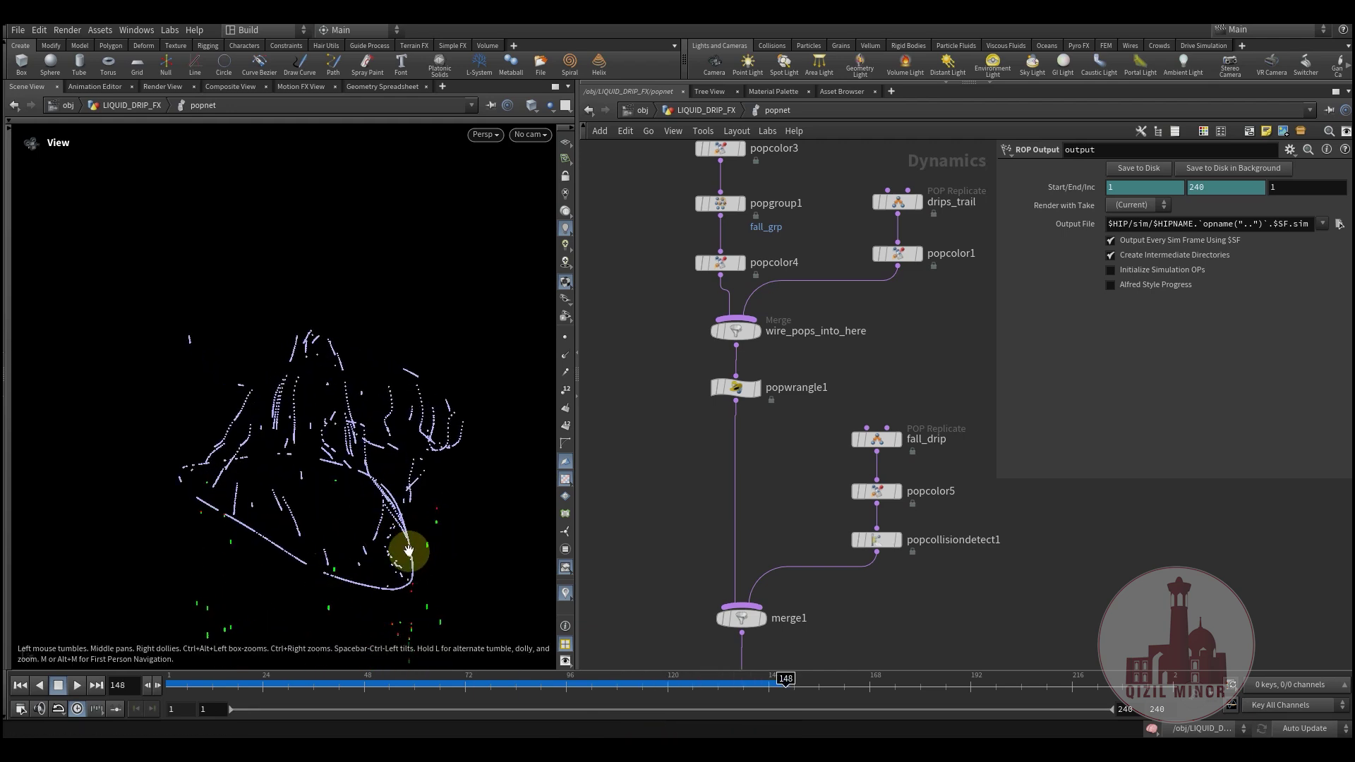
{"action": "left_click_drag", "start_coordinate": [388, 489], "coordinate": [316, 486]}
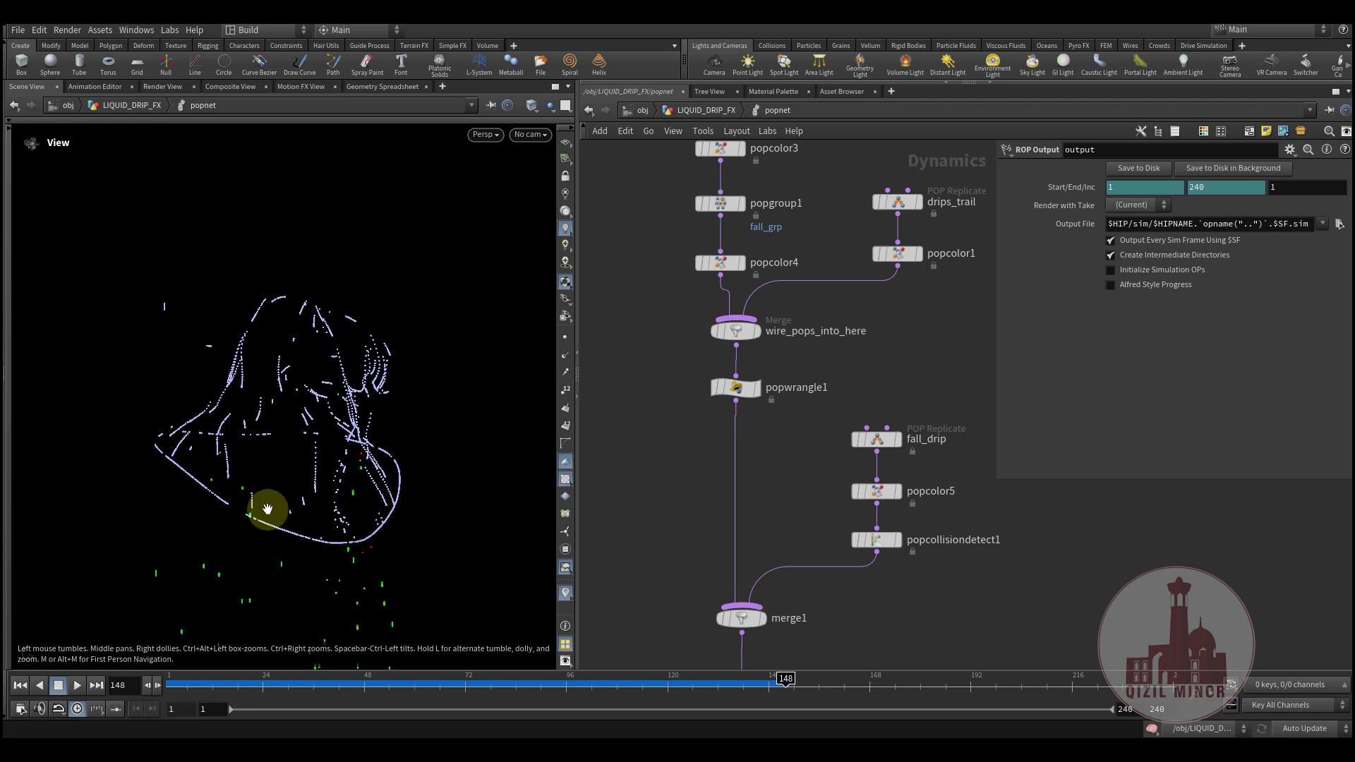
{"action": "left_click_drag", "start_coordinate": [267, 681], "coordinate": [621, 704]}
{"action": "scroll", "coordinate": [663, 371], "scroll_direction": "down", "scroll_amount": 3}
{"action": "middle_click_drag", "start_coordinate": [663, 369], "coordinate": [692, 507]}
{"action": "left_click_drag", "start_coordinate": [300, 433], "coordinate": [167, 457]}
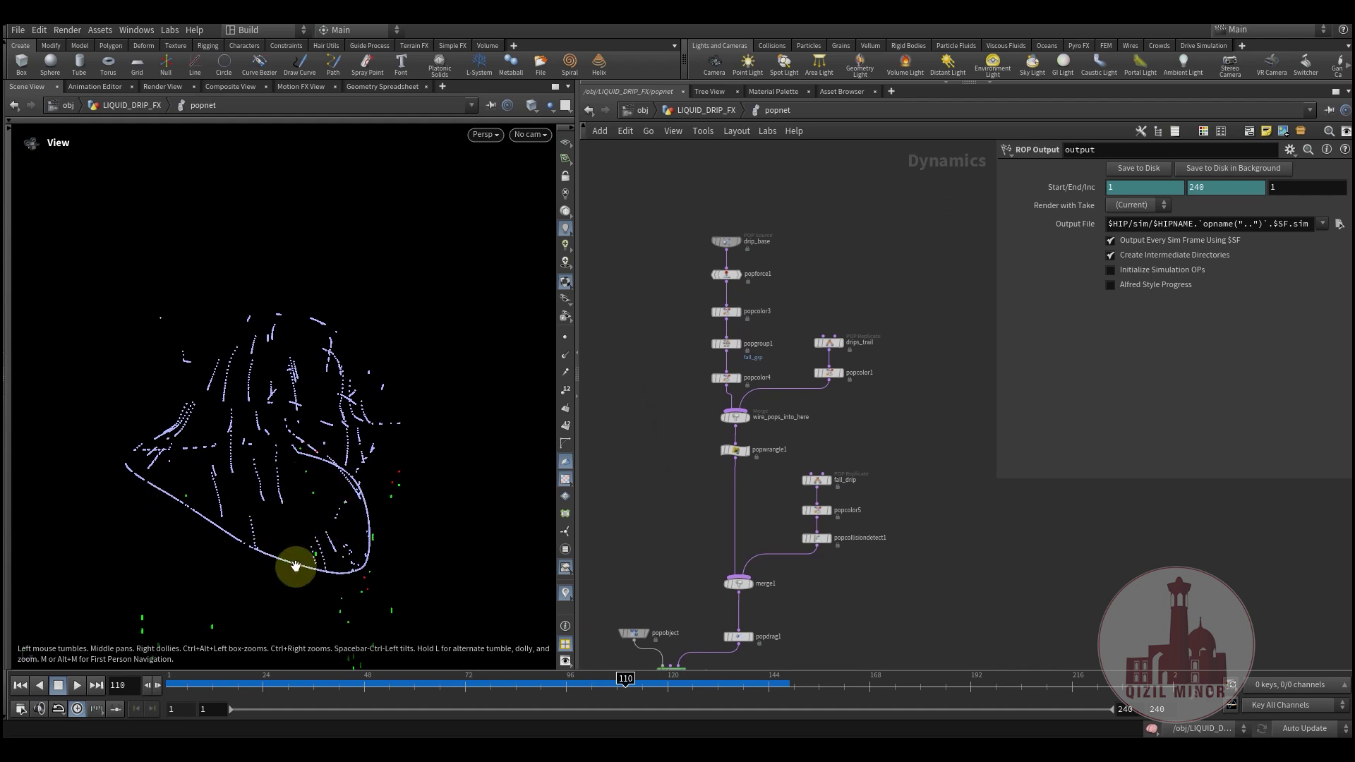
{"action": "left_click_drag", "start_coordinate": [252, 686], "coordinate": [622, 688]}
{"action": "middle_click_drag", "start_coordinate": [679, 544], "coordinate": [744, 409]}
{"action": "scroll", "coordinate": [747, 445], "scroll_direction": "up", "scroll_amount": 2}
Step: Inspect popwrangle1, the fall_drip branch and popdrag1 (air resistance 0.2), then return to LIQUID_DRIP_FX
{"action": "left_click", "coordinate": [723, 393]}
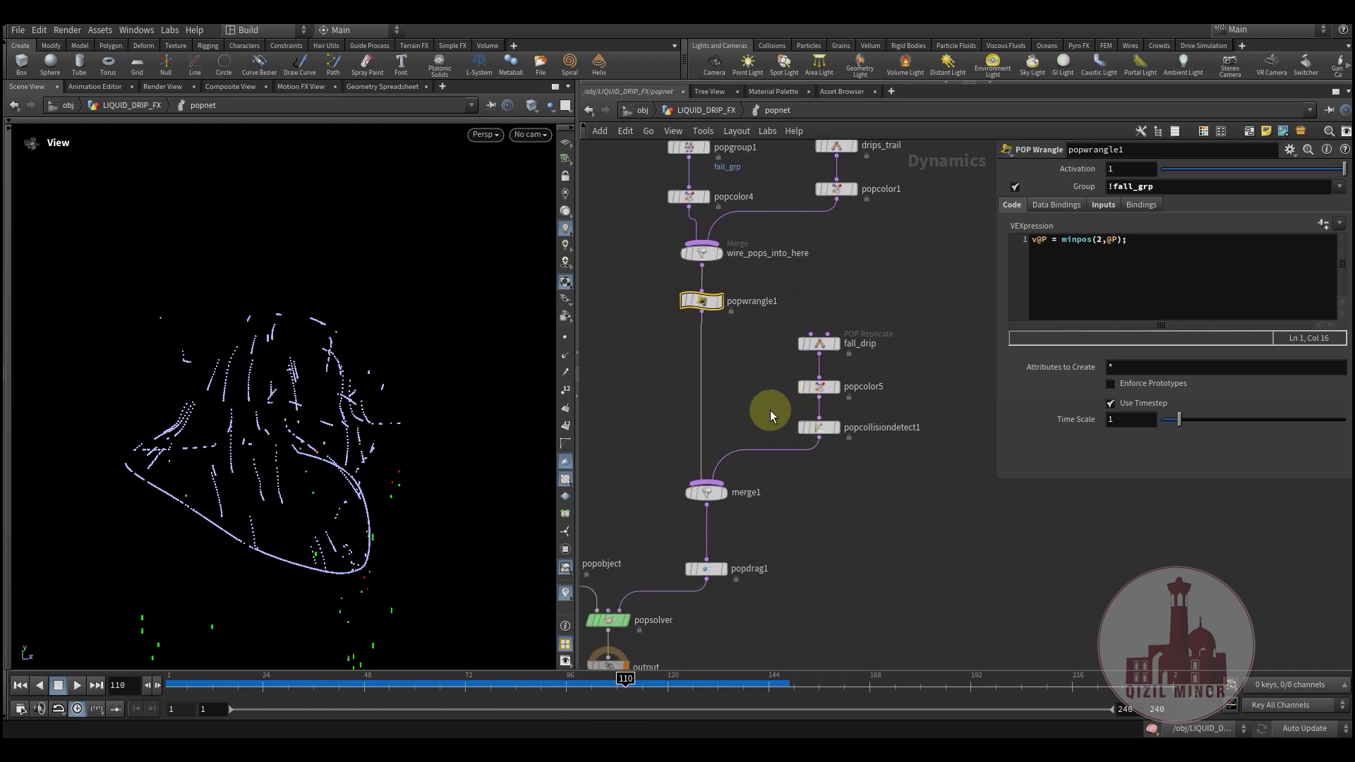
{"action": "left_click_drag", "start_coordinate": [872, 472], "coordinate": [803, 316]}
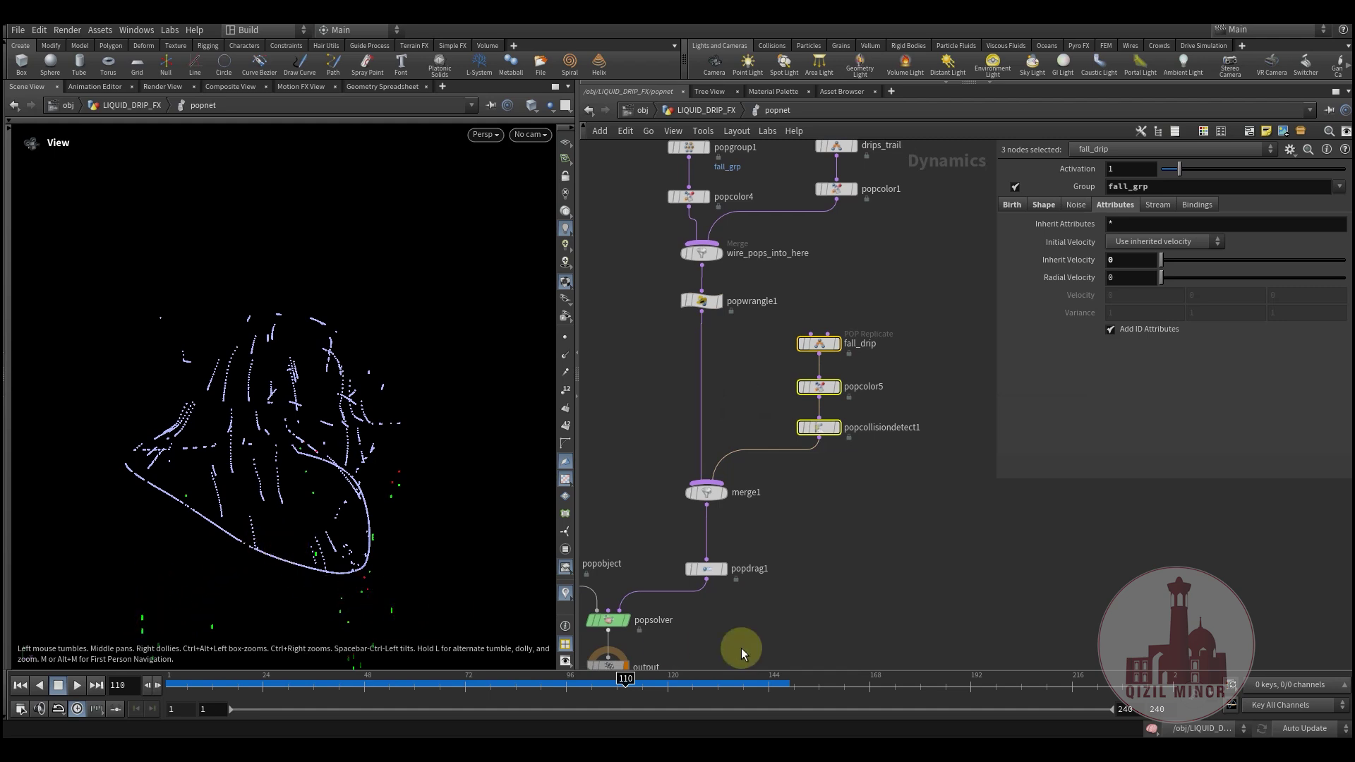
{"action": "middle_click_drag", "start_coordinate": [776, 553], "coordinate": [807, 455]}
{"action": "left_click", "coordinate": [737, 470]}
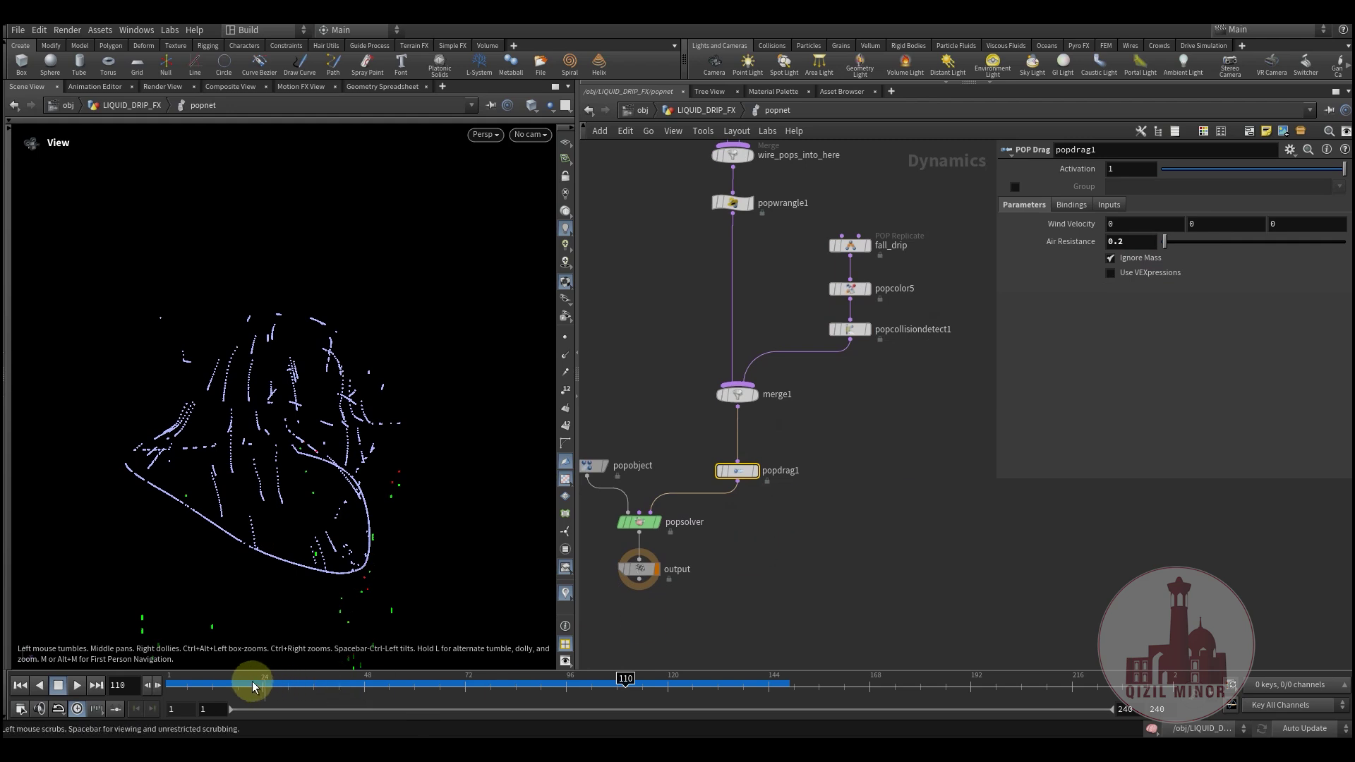
{"action": "left_click_drag", "start_coordinate": [238, 679], "coordinate": [402, 708]}
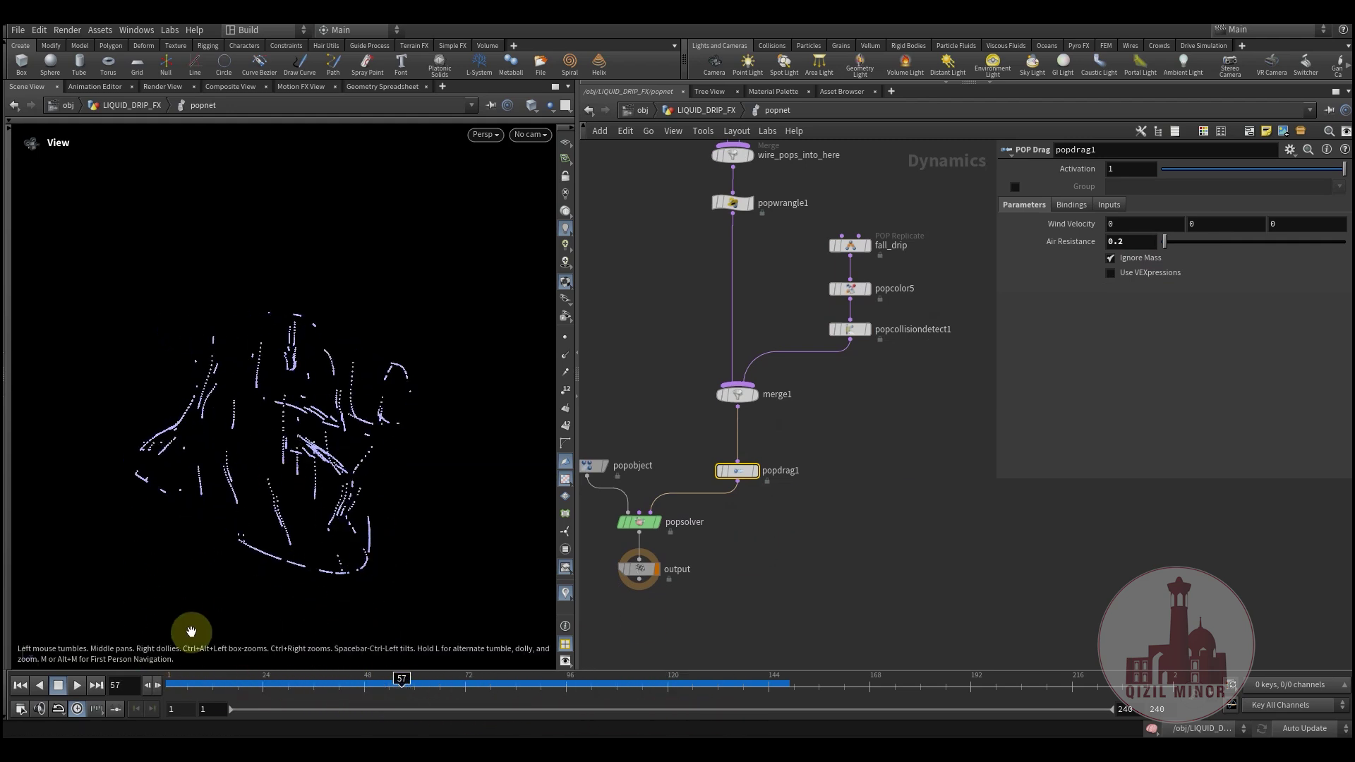
{"action": "left_click_drag", "start_coordinate": [223, 686], "coordinate": [549, 703]}
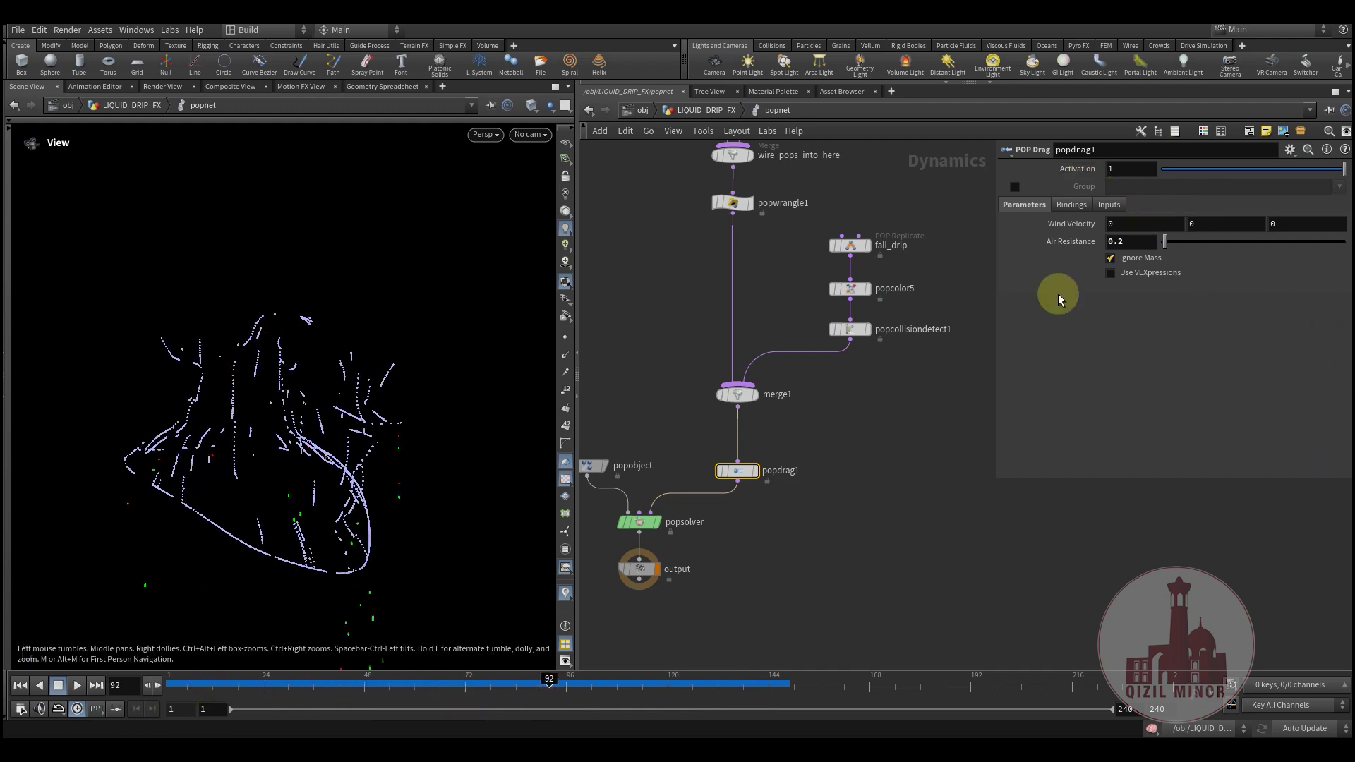
{"action": "middle_click_drag", "start_coordinate": [716, 312], "coordinate": [753, 454]}
{"action": "middle_click_drag", "start_coordinate": [687, 366], "coordinate": [704, 330]}
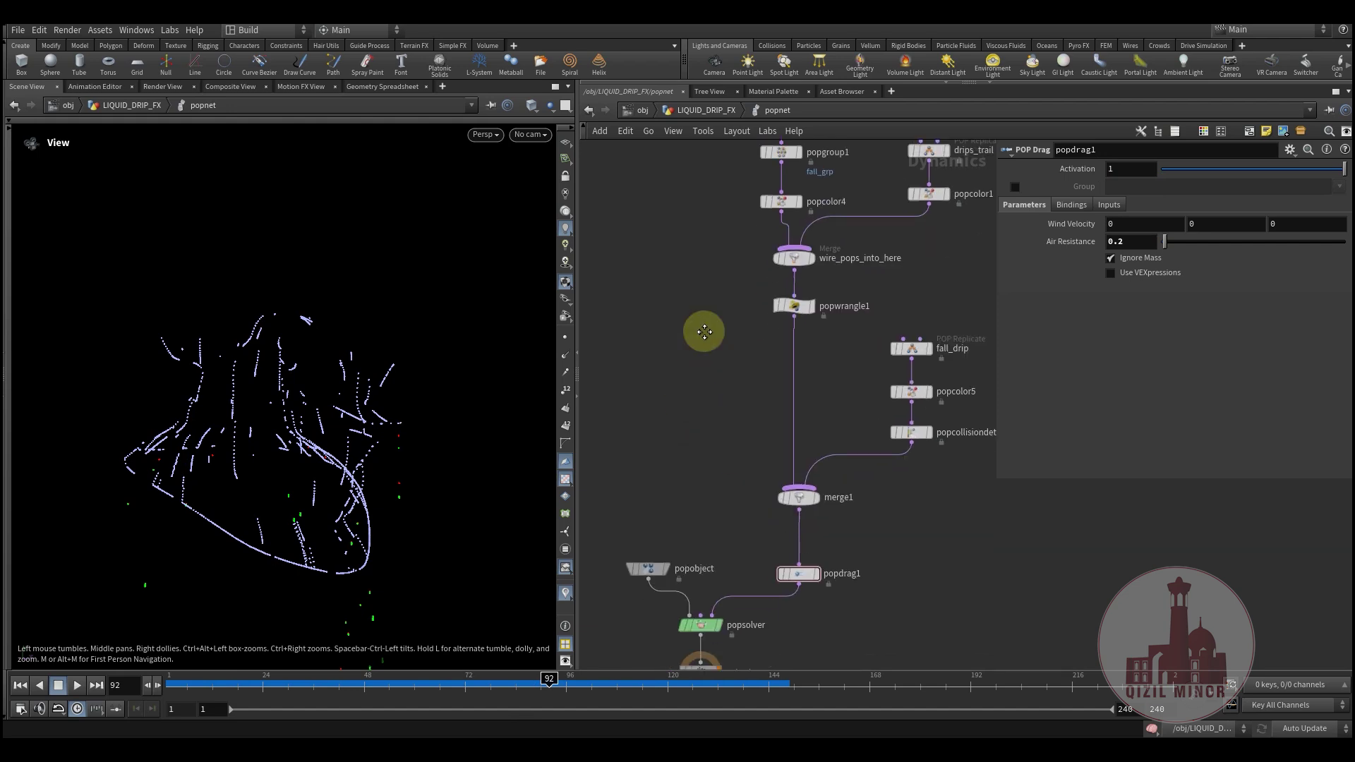
{"action": "left_click", "coordinate": [695, 110]}
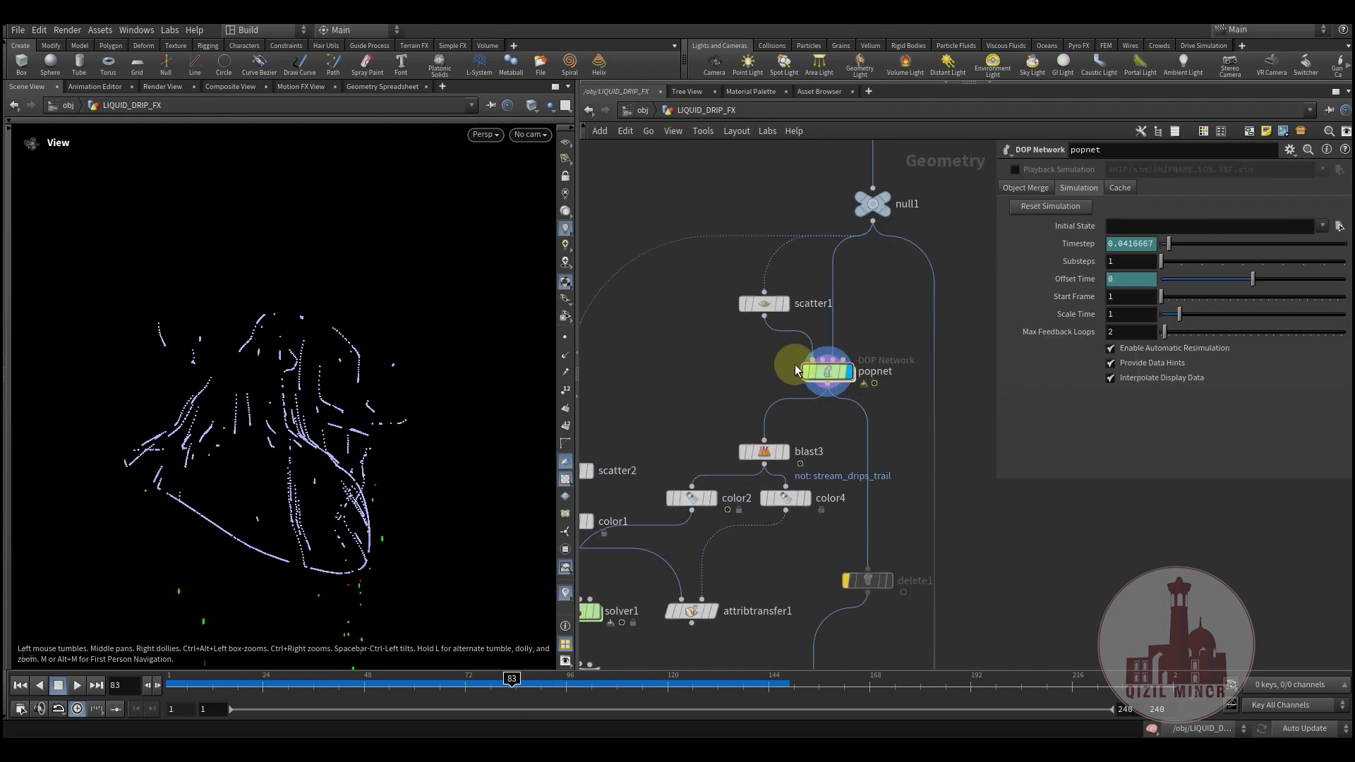
Step: Display scatter2's points, then move the display flag to color1's black (0, 0, 0) points
{"action": "middle_click_drag", "start_coordinate": [666, 378], "coordinate": [753, 361]}
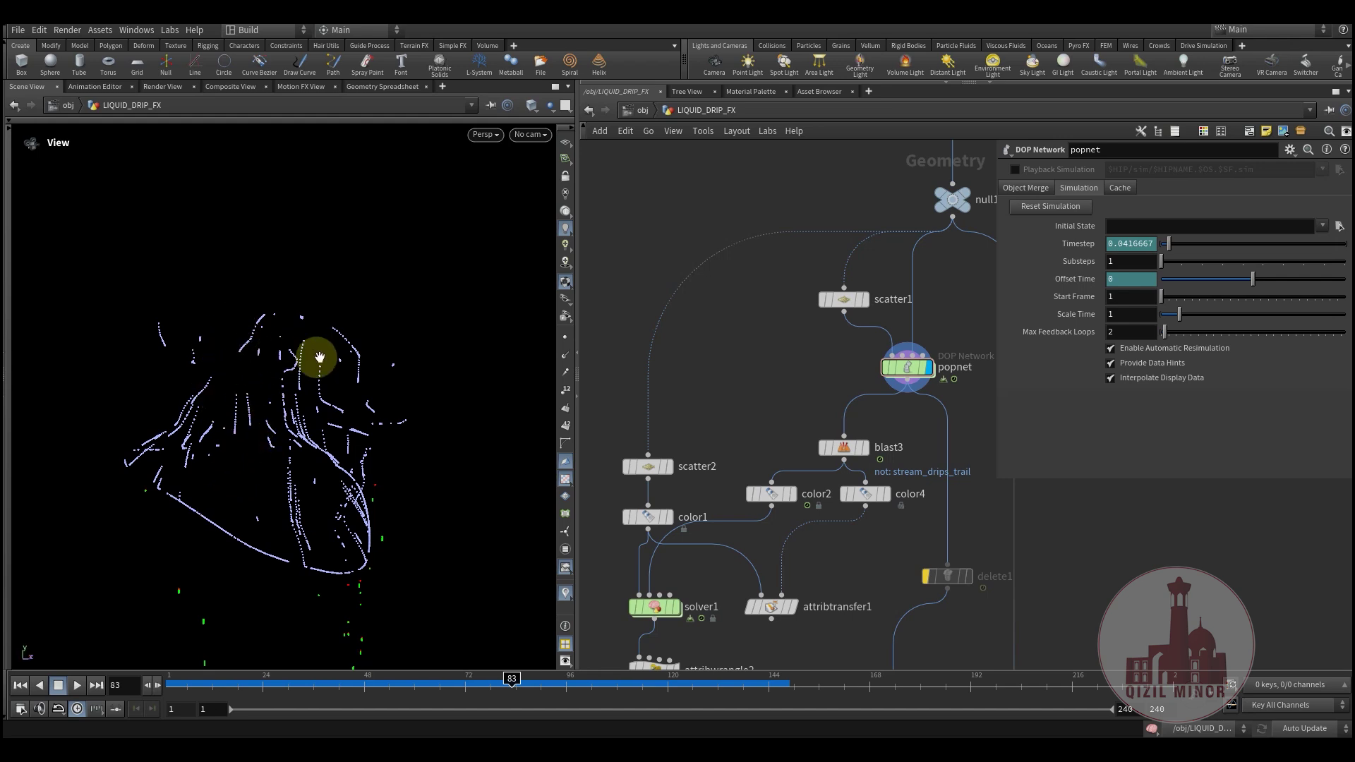
{"action": "scroll", "coordinate": [726, 402], "scroll_direction": "up", "scroll_amount": 3}
{"action": "left_click", "coordinate": [703, 319]}
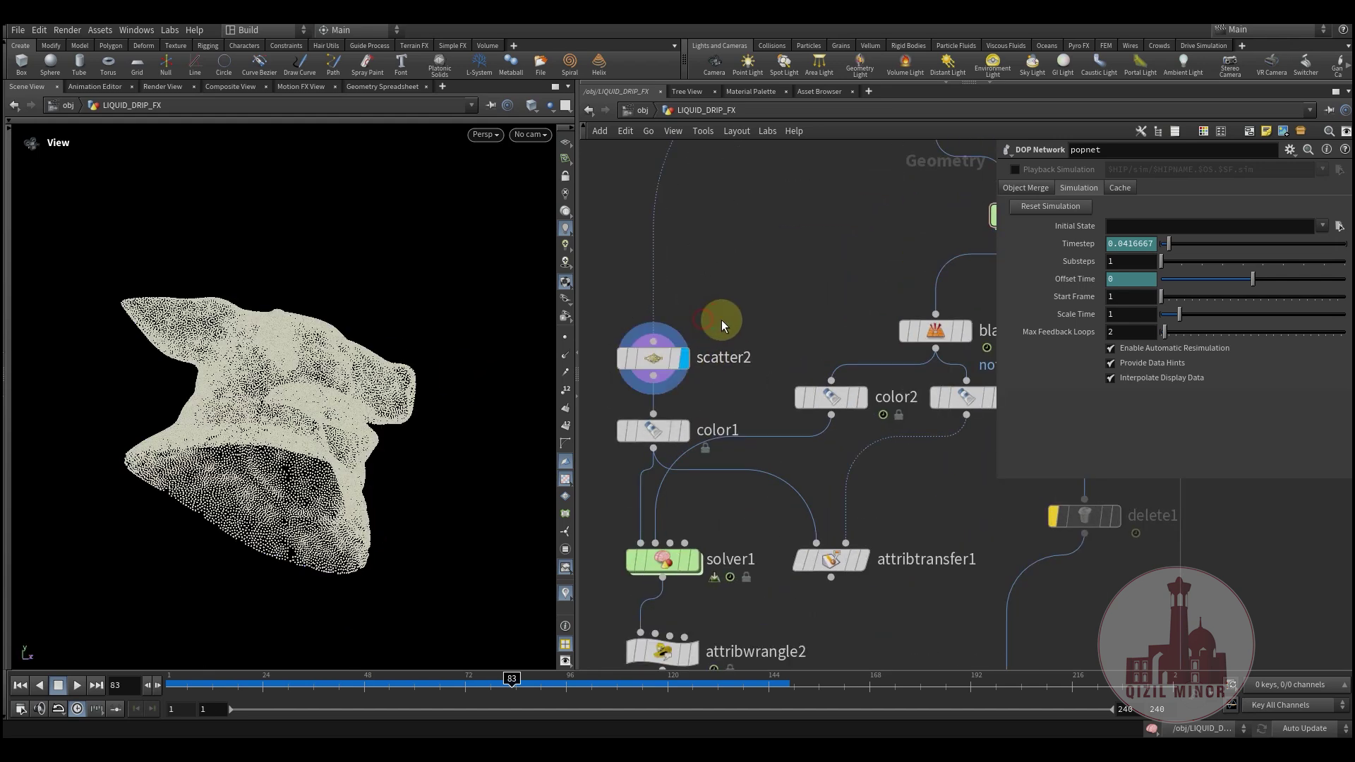
{"action": "middle_click_drag", "start_coordinate": [741, 308], "coordinate": [705, 400]}
{"action": "left_click", "coordinate": [815, 224]}
{"action": "middle_click_drag", "start_coordinate": [847, 351], "coordinate": [668, 354]}
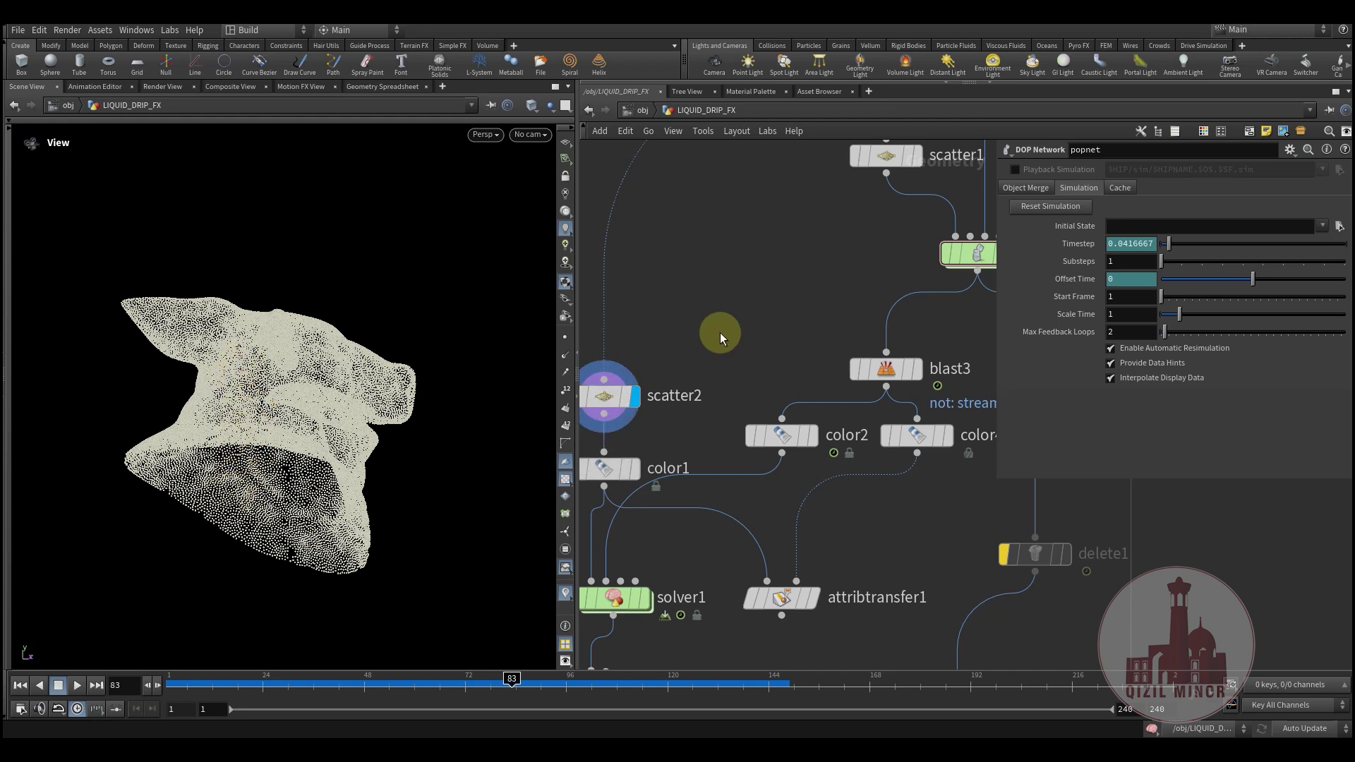
{"action": "middle_click_drag", "start_coordinate": [719, 333], "coordinate": [732, 284]}
{"action": "scroll", "coordinate": [734, 436], "scroll_direction": "down", "scroll_amount": 3}
{"action": "left_click_drag", "start_coordinate": [278, 520], "coordinate": [270, 445]}
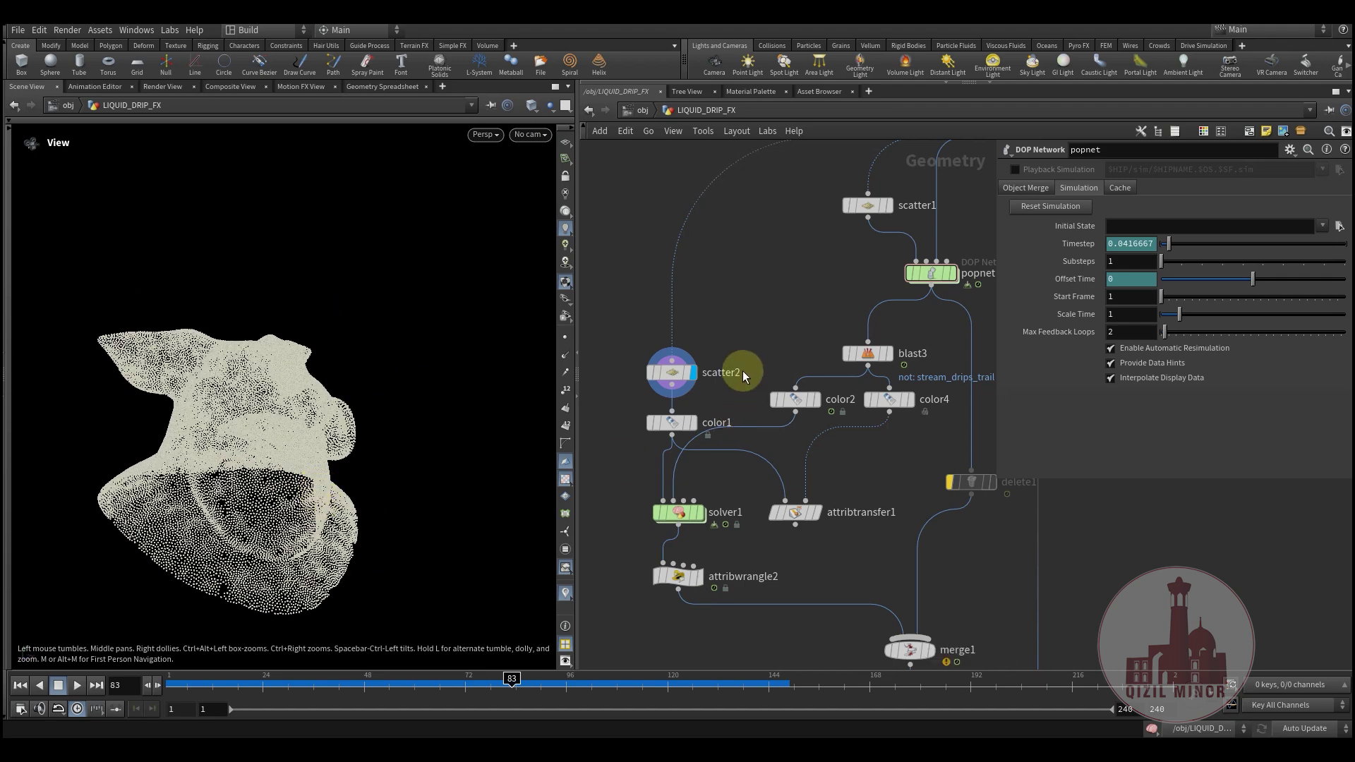
{"action": "scroll", "coordinate": [674, 402], "scroll_direction": "up", "scroll_amount": 2}
Step: Re-enable color2 and display its red points, rewinding to early frames
{"action": "key", "text": "r"}
{"action": "left_click", "coordinate": [667, 416]}
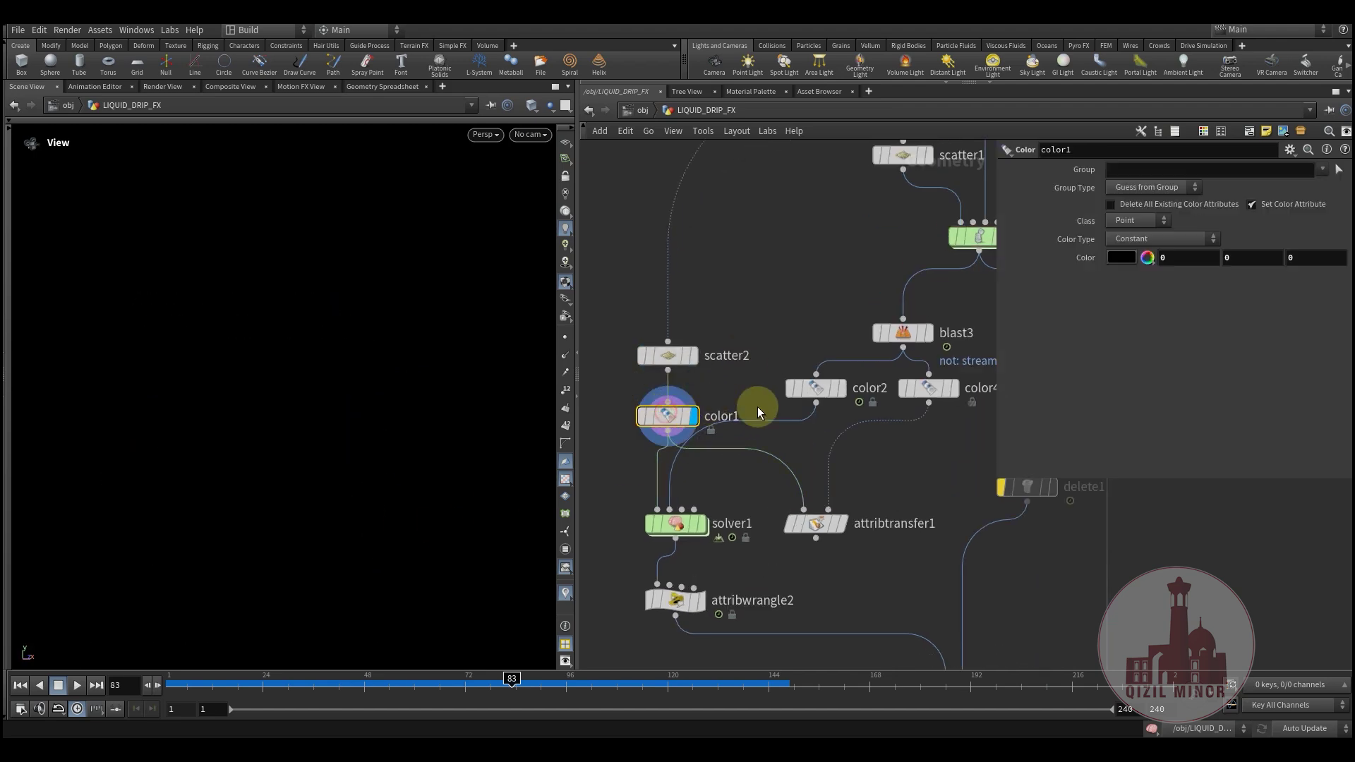
{"action": "left_click", "coordinate": [780, 350]}
{"action": "middle_click_drag", "start_coordinate": [784, 327], "coordinate": [748, 344]}
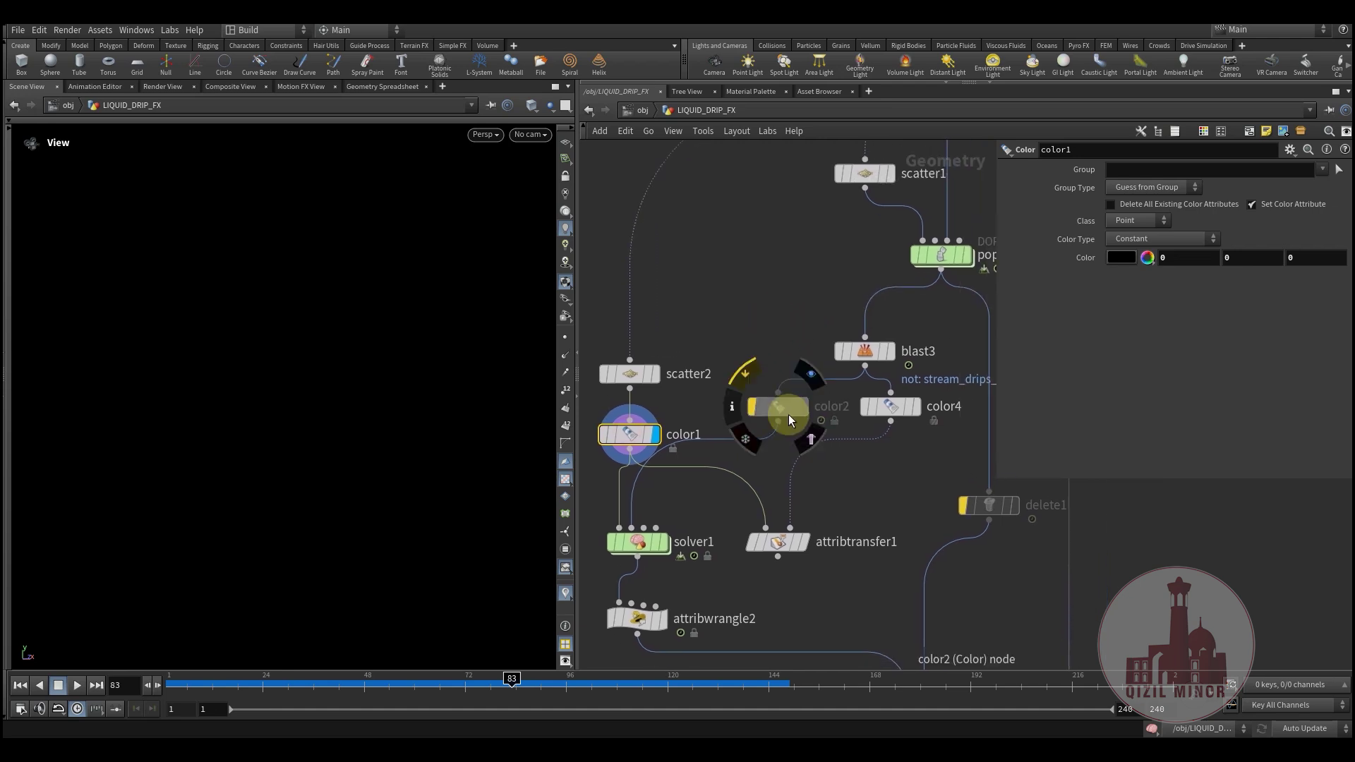
{"action": "left_click", "coordinate": [745, 373]}
{"action": "left_click", "coordinate": [816, 385]}
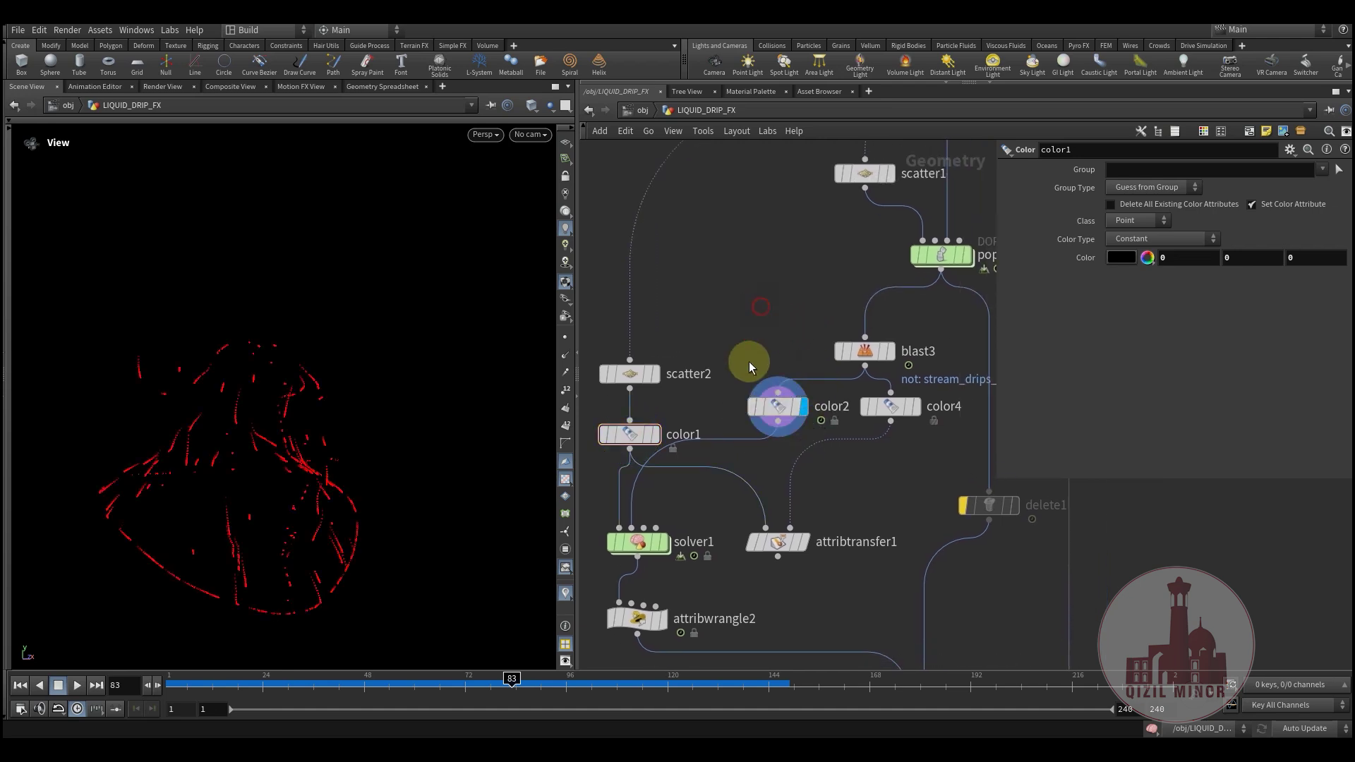
{"action": "left_click_drag", "start_coordinate": [247, 688], "coordinate": [573, 704]}
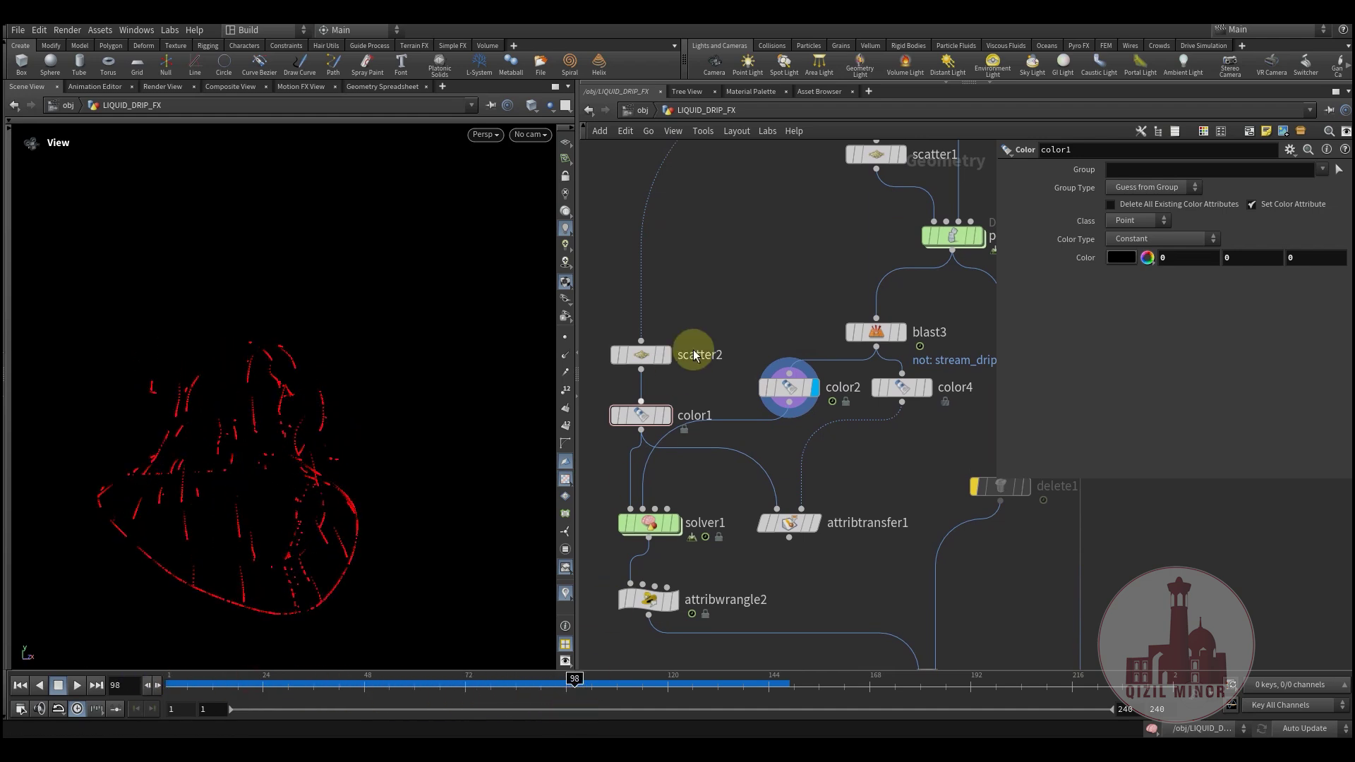
Step: Display attribtransfer1's output and scrub to frame 89 to watch red drips form
{"action": "middle_click_drag", "start_coordinate": [717, 332], "coordinate": [590, 295]}
{"action": "left_click", "coordinate": [766, 438]}
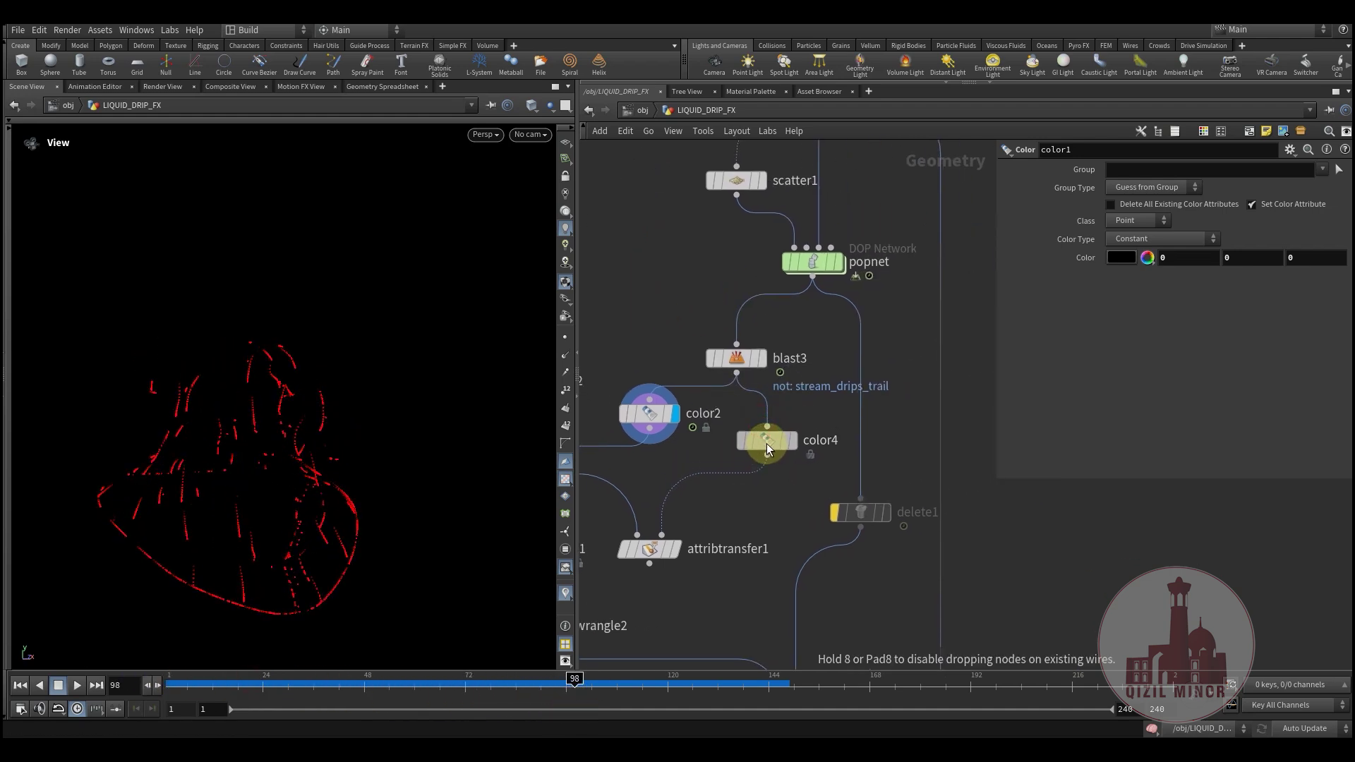
{"action": "mouse_move", "coordinate": [318, 484]}
{"action": "left_mouse_down"}
{"action": "mouse_move", "coordinate": [308, 499]}
{"action": "mouse_move", "coordinate": [370, 488]}
{"action": "mouse_move", "coordinate": [266, 499]}
{"action": "mouse_move", "coordinate": [326, 477]}
{"action": "left_mouse_up"}
{"action": "middle_click_drag", "start_coordinate": [738, 511], "coordinate": [866, 414]}
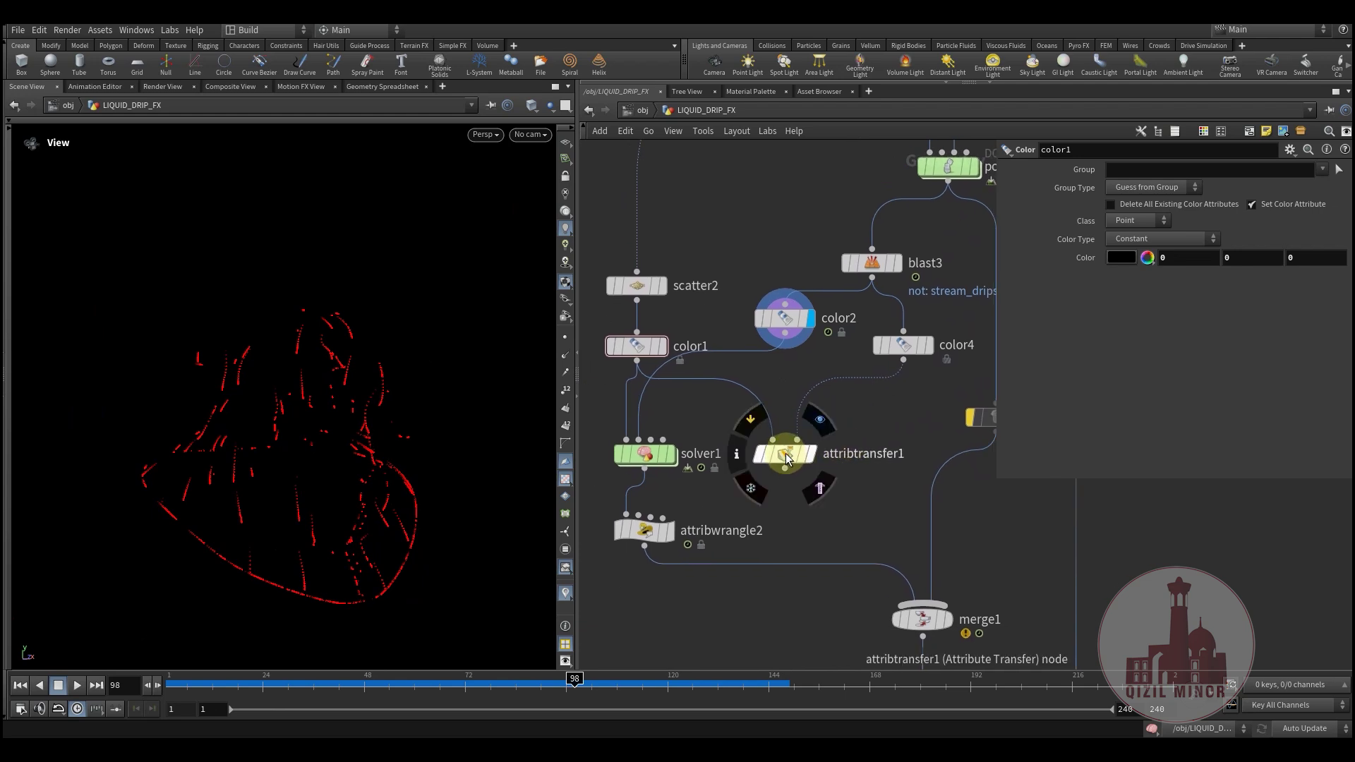
{"action": "left_click", "coordinate": [808, 452]}
{"action": "left_click_drag", "start_coordinate": [302, 475], "coordinate": [333, 476]}
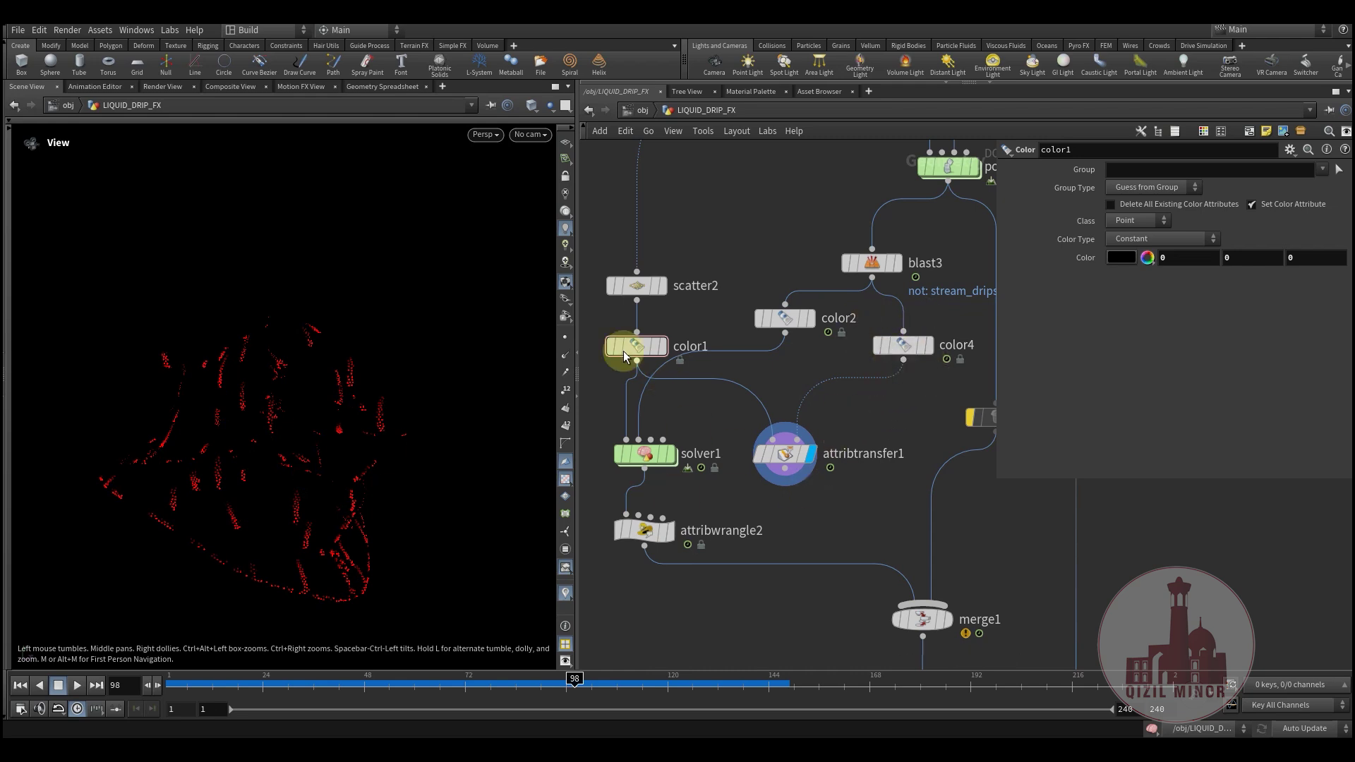
{"action": "left_click_drag", "start_coordinate": [251, 682], "coordinate": [535, 721]}
{"action": "left_click_drag", "start_coordinate": [273, 424], "coordinate": [249, 332]}
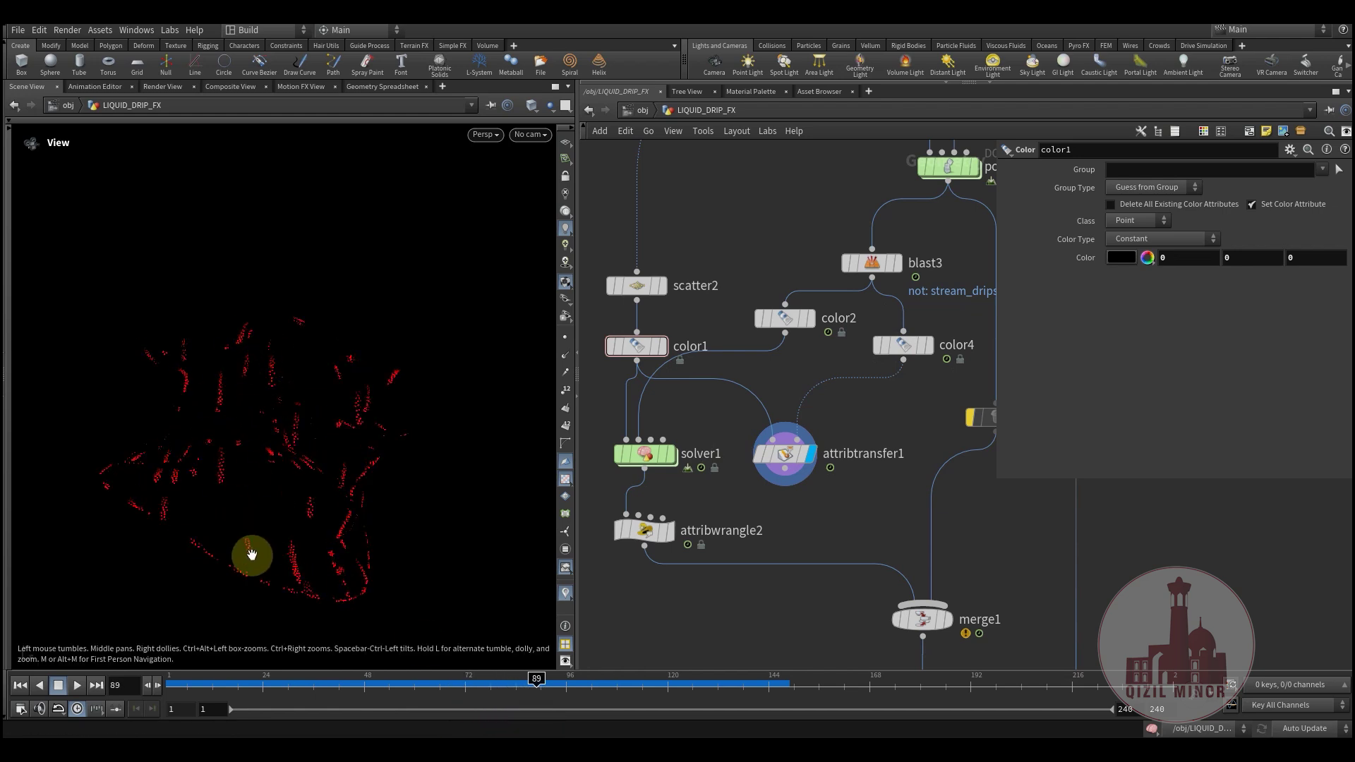
Step: Tumble around the red drip points and pan the network toward the solver nodes
{"action": "left_click_drag", "start_coordinate": [250, 565], "coordinate": [237, 297]}
{"action": "mouse_move", "coordinate": [239, 494]}
{"action": "left_mouse_down"}
{"action": "mouse_move", "coordinate": [261, 281]}
{"action": "mouse_move", "coordinate": [233, 544]}
{"action": "mouse_move", "coordinate": [242, 309]}
{"action": "mouse_move", "coordinate": [232, 491]}
{"action": "left_mouse_up"}
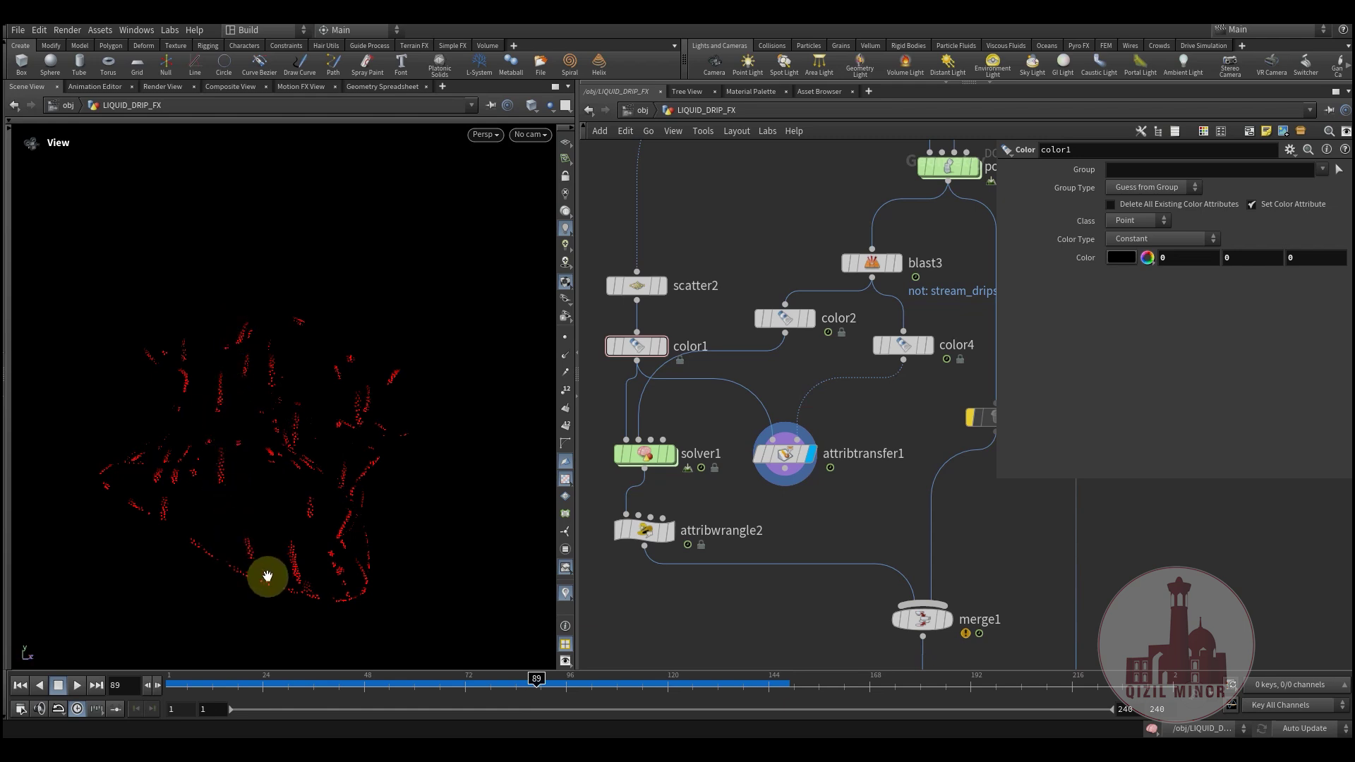
{"action": "left_click", "coordinate": [648, 408]}
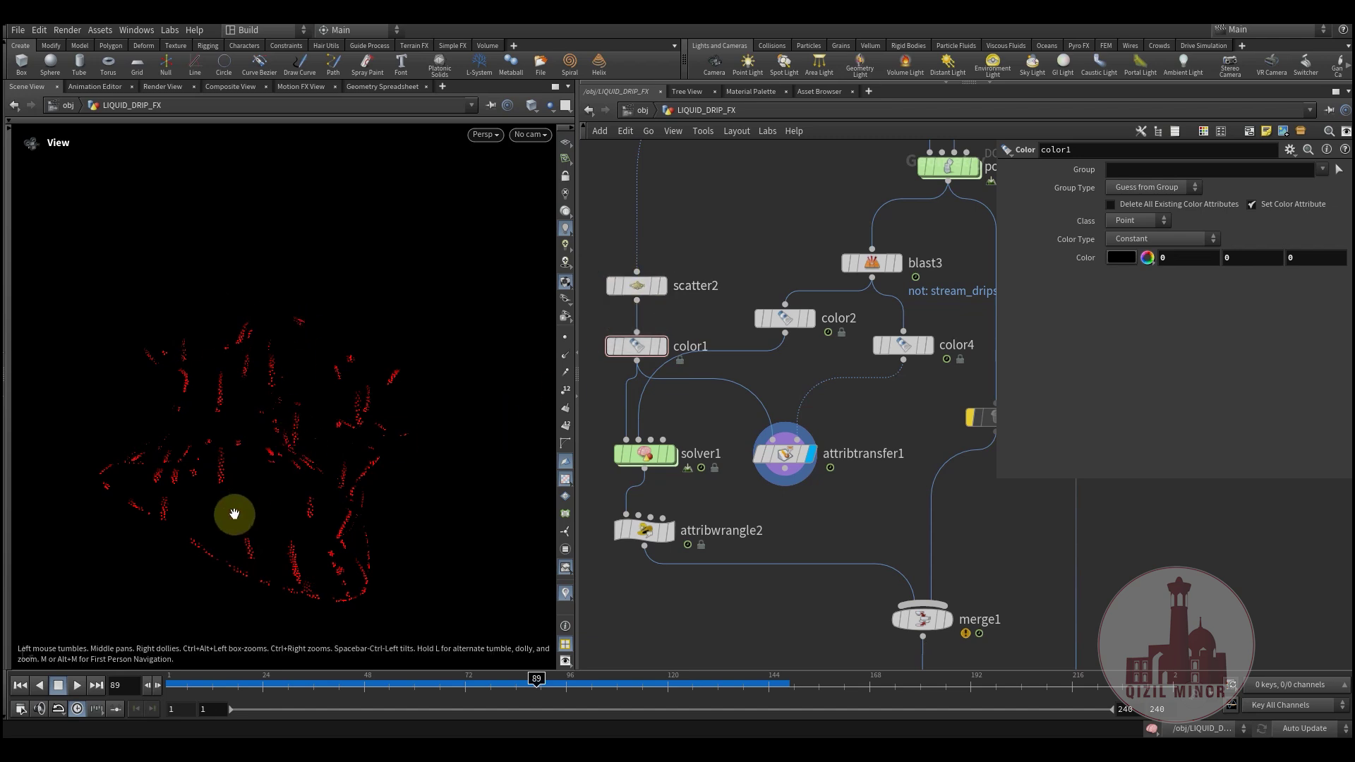
{"action": "left_click_drag", "start_coordinate": [231, 539], "coordinate": [221, 418]}
{"action": "left_click_drag", "start_coordinate": [231, 490], "coordinate": [511, 415]}
{"action": "middle_click_drag", "start_coordinate": [745, 238], "coordinate": [777, 228]}
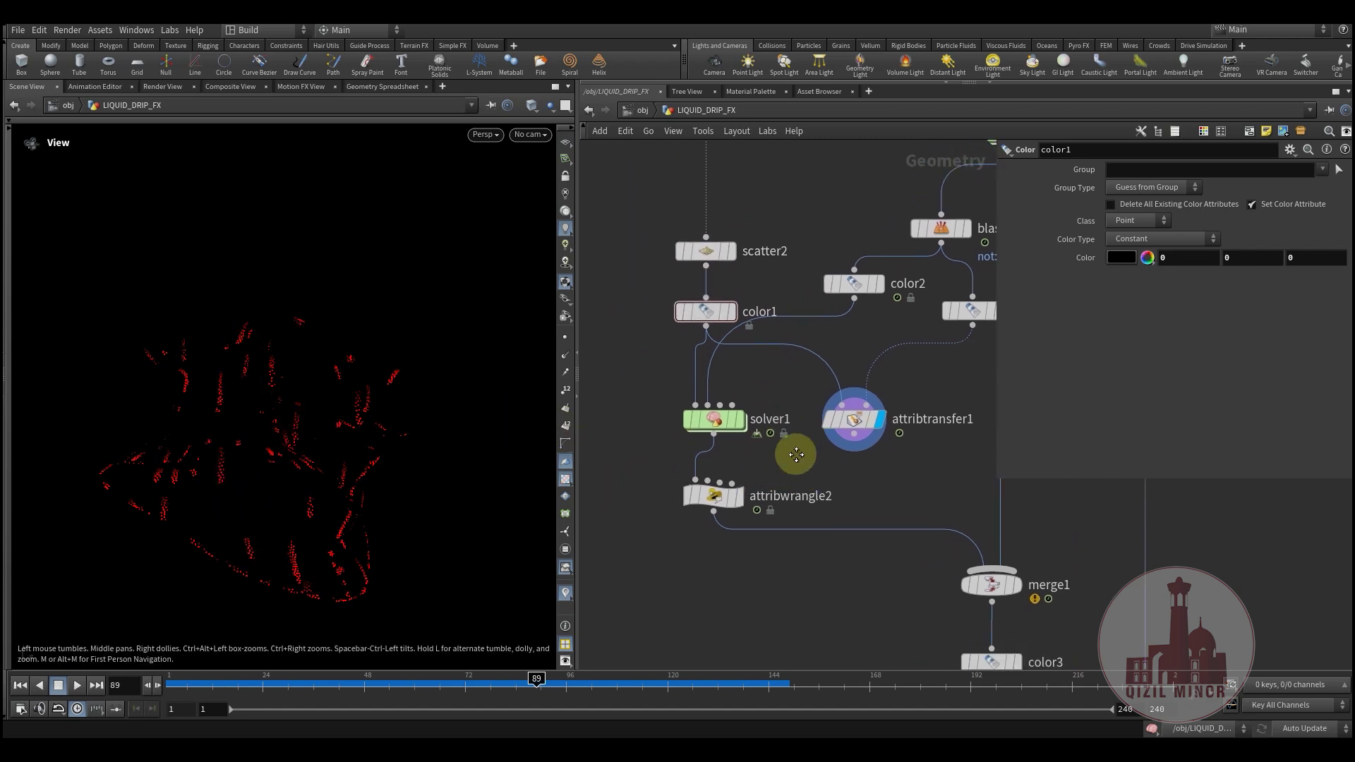
{"action": "left_click", "coordinate": [781, 434]}
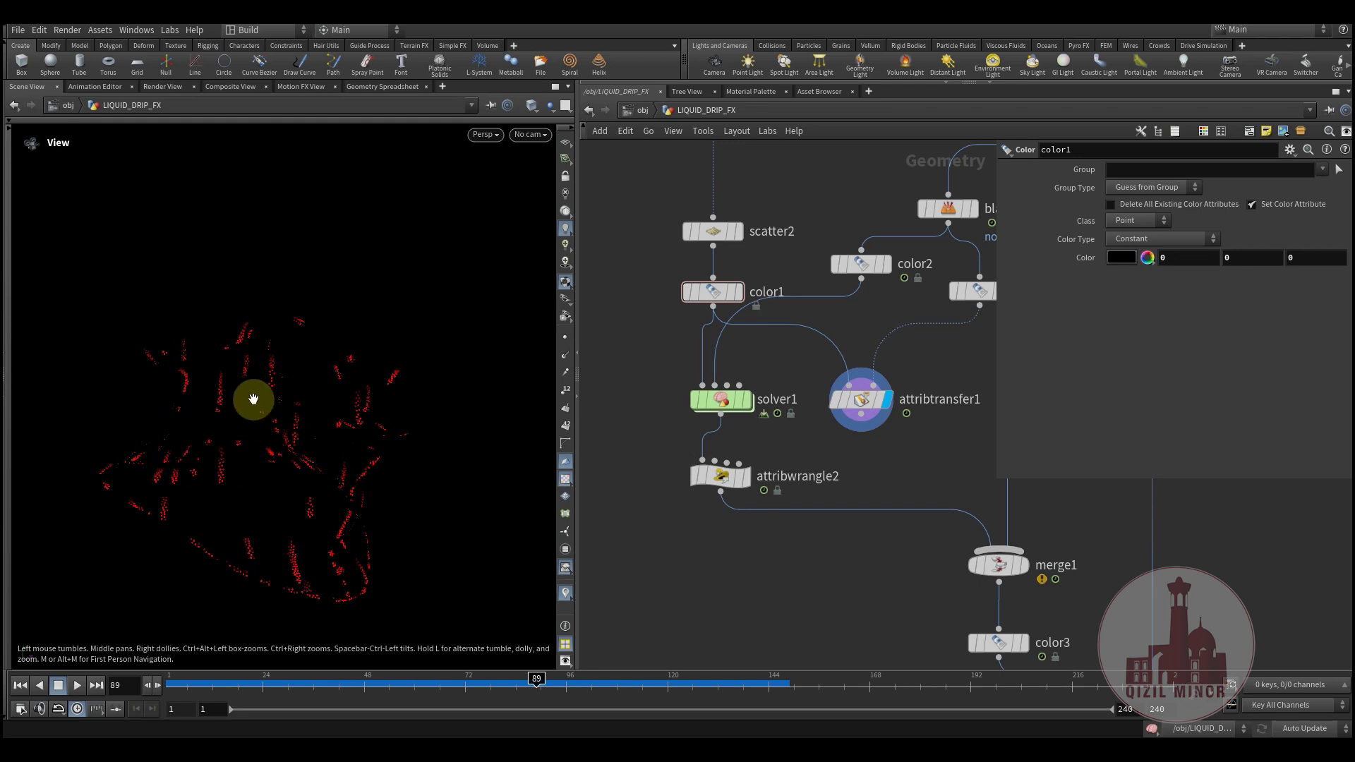
Step: Enter solver1 and inspect Prev_Frame's import settings and attribtransfer1's conditions
{"action": "double_click", "coordinate": [730, 400]}
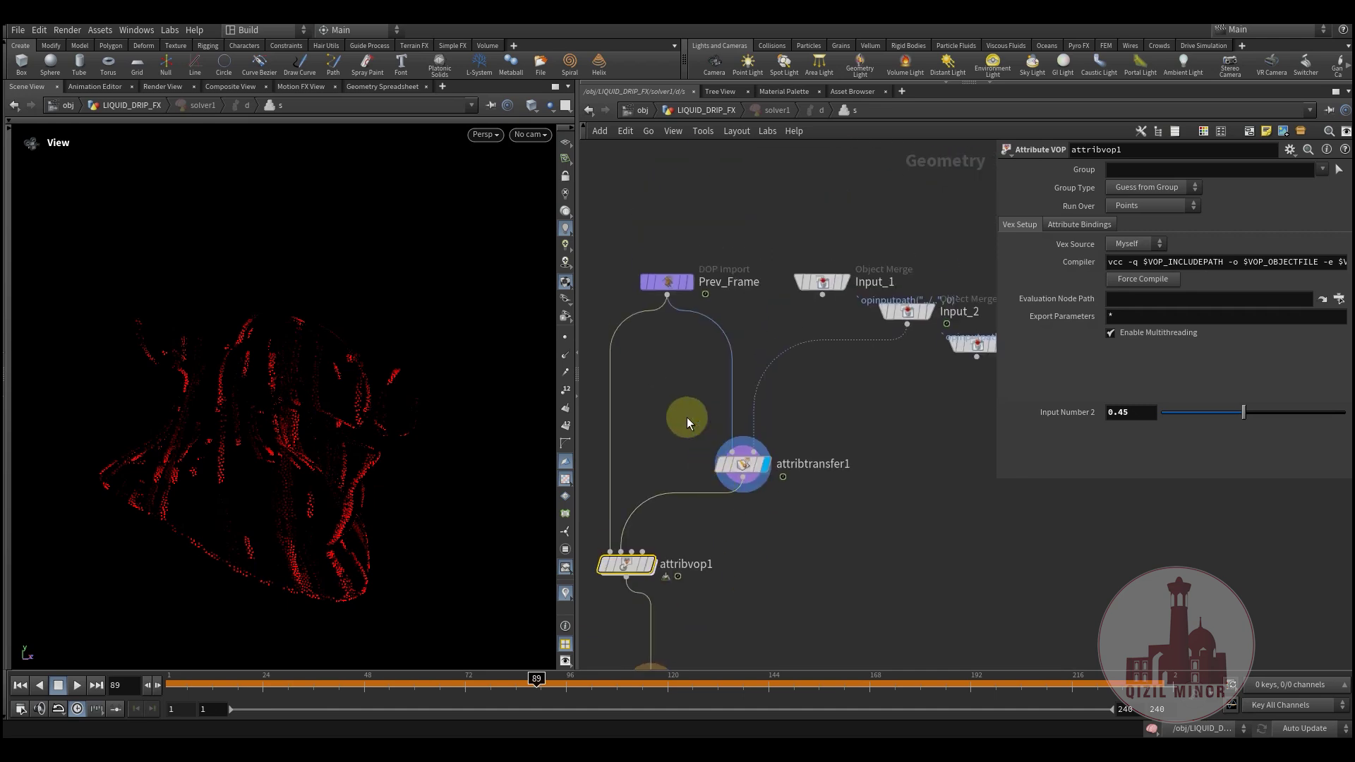
{"action": "left_click", "coordinate": [690, 286]}
{"action": "middle_click_drag", "start_coordinate": [640, 424], "coordinate": [671, 365]}
{"action": "left_click_drag", "start_coordinate": [646, 366], "coordinate": [810, 463]}
{"action": "middle_click_drag", "start_coordinate": [810, 463], "coordinate": [800, 506]}
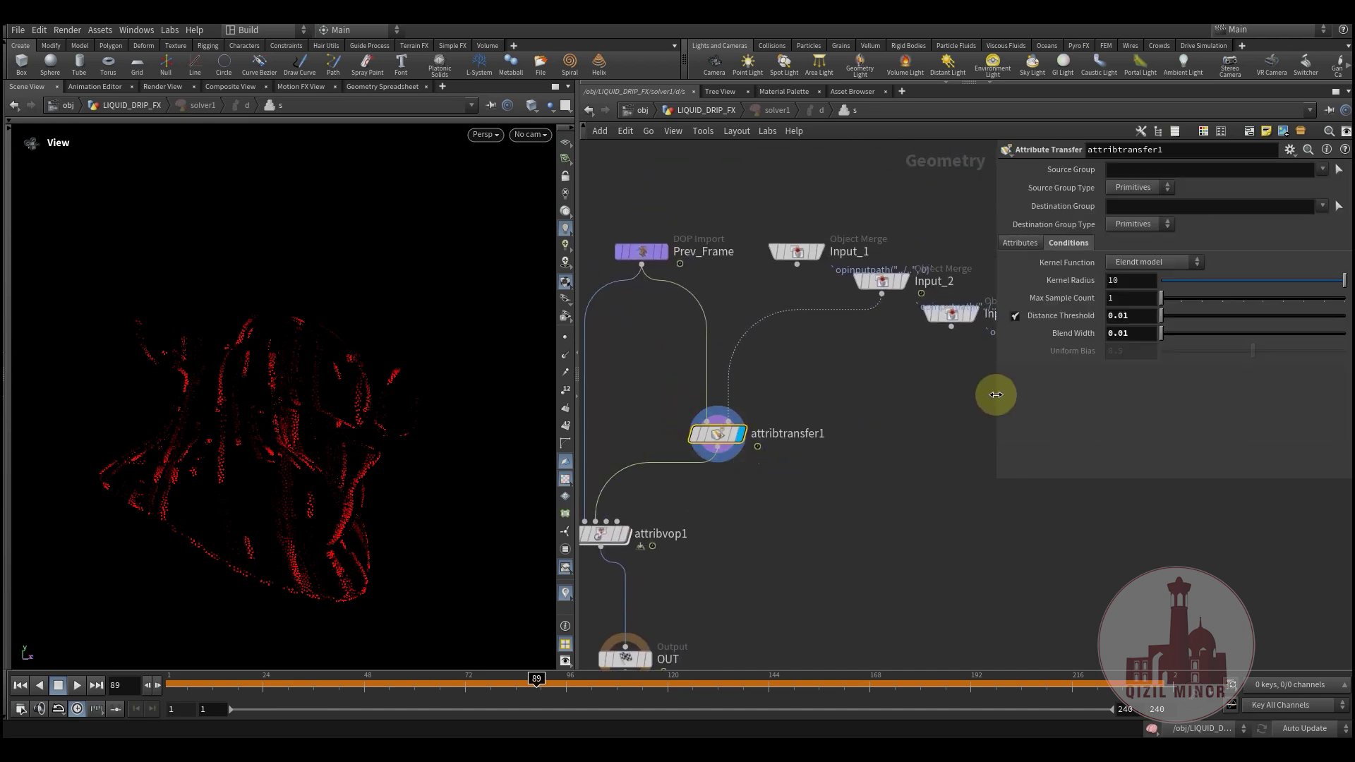
{"action": "middle_click_drag", "start_coordinate": [895, 389], "coordinate": [912, 379]}
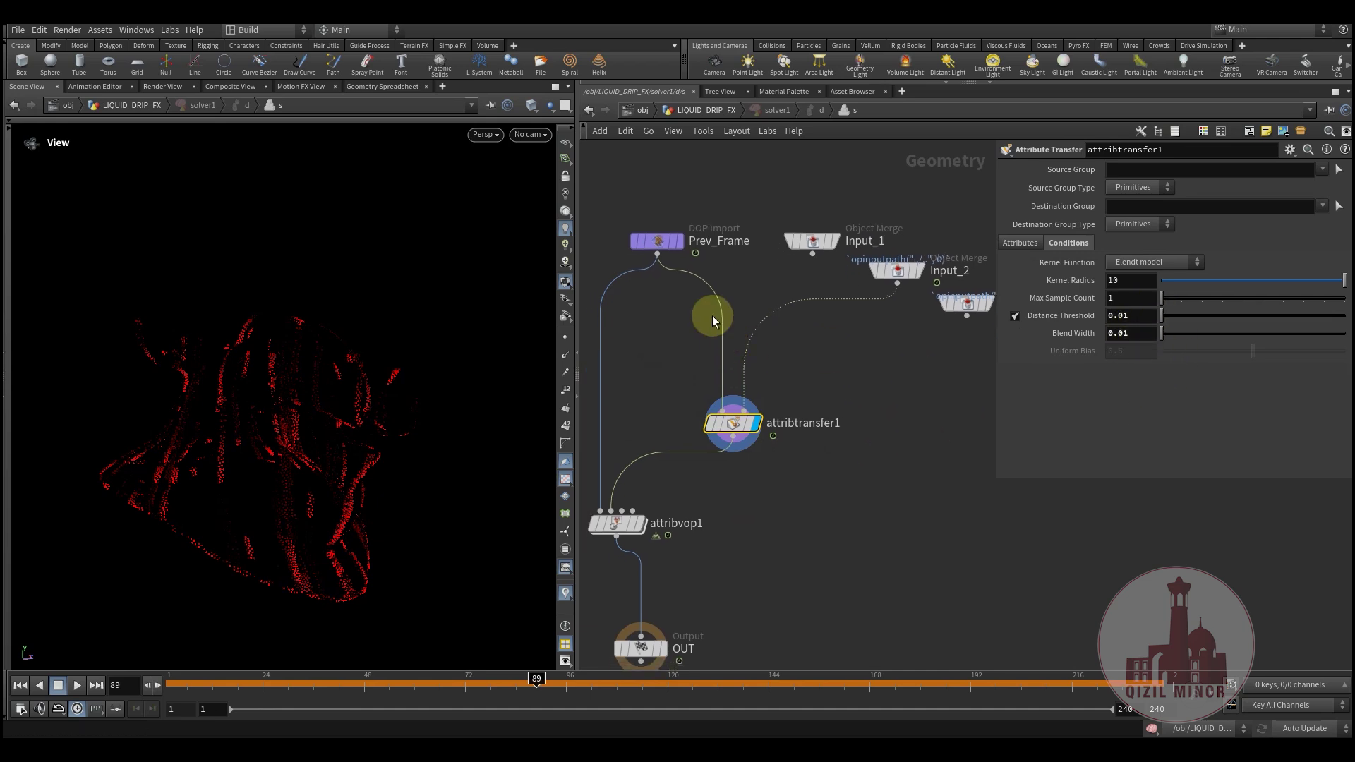
{"action": "left_click_drag", "start_coordinate": [630, 268], "coordinate": [629, 269]}
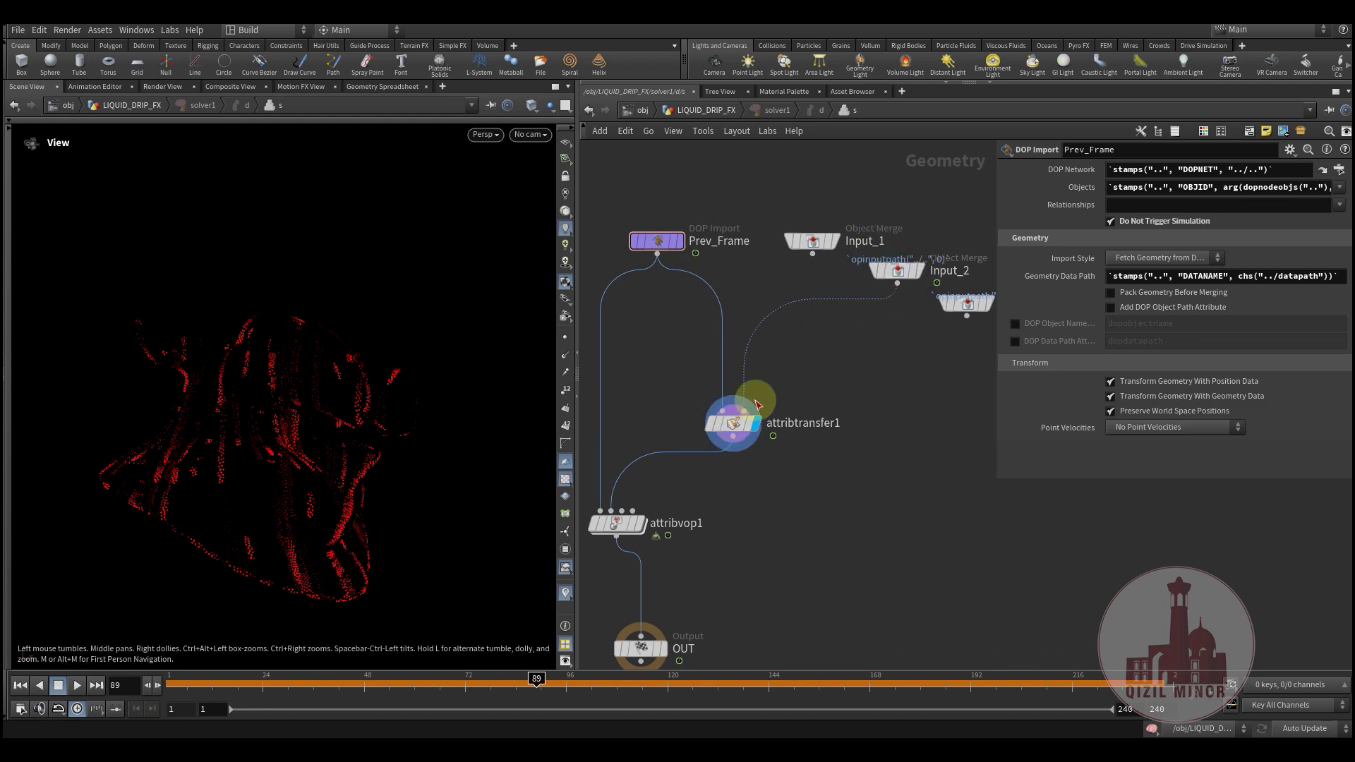
{"action": "middle_click_drag", "start_coordinate": [799, 514], "coordinate": [837, 494]}
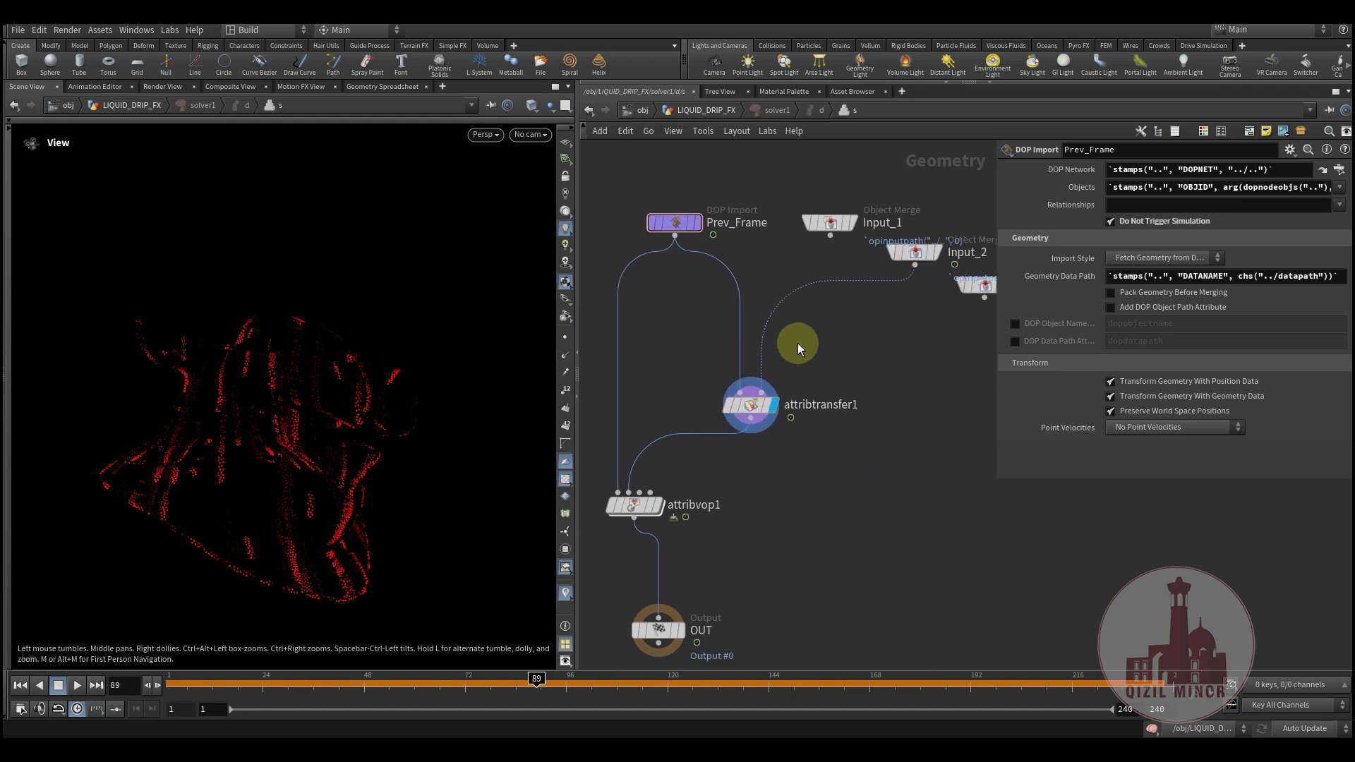
{"action": "middle_click_drag", "start_coordinate": [768, 460], "coordinate": [818, 442]}
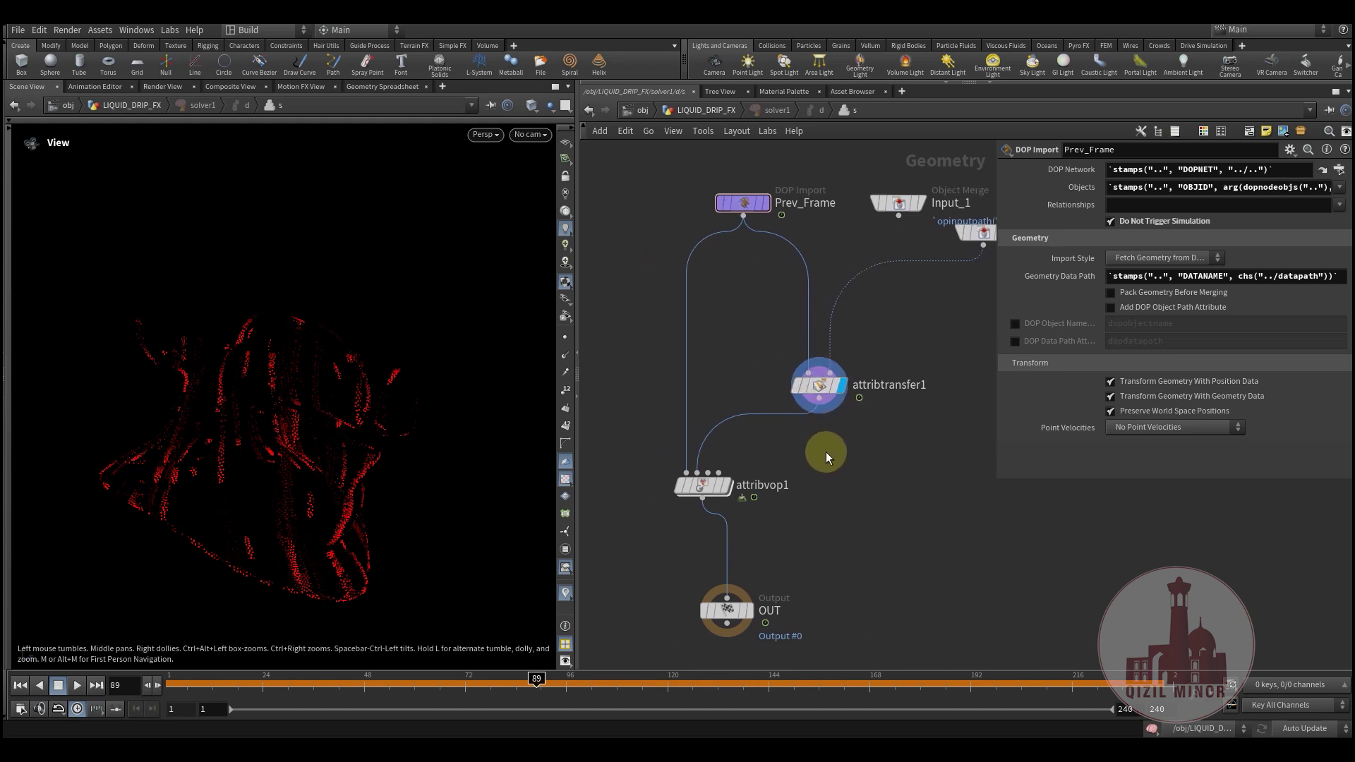
Step: Enter attribvop1 and check pcopen1 and pcfilter1's Cd channel
{"action": "double_click", "coordinate": [706, 482]}
{"action": "mouse_move", "coordinate": [781, 519]}
{"action": "middle_mouse_down"}
{"action": "mouse_move", "coordinate": [961, 403]}
{"action": "mouse_move", "coordinate": [778, 536]}
{"action": "middle_mouse_up"}
{"action": "scroll", "coordinate": [710, 544], "scroll_direction": "up", "scroll_amount": 5}
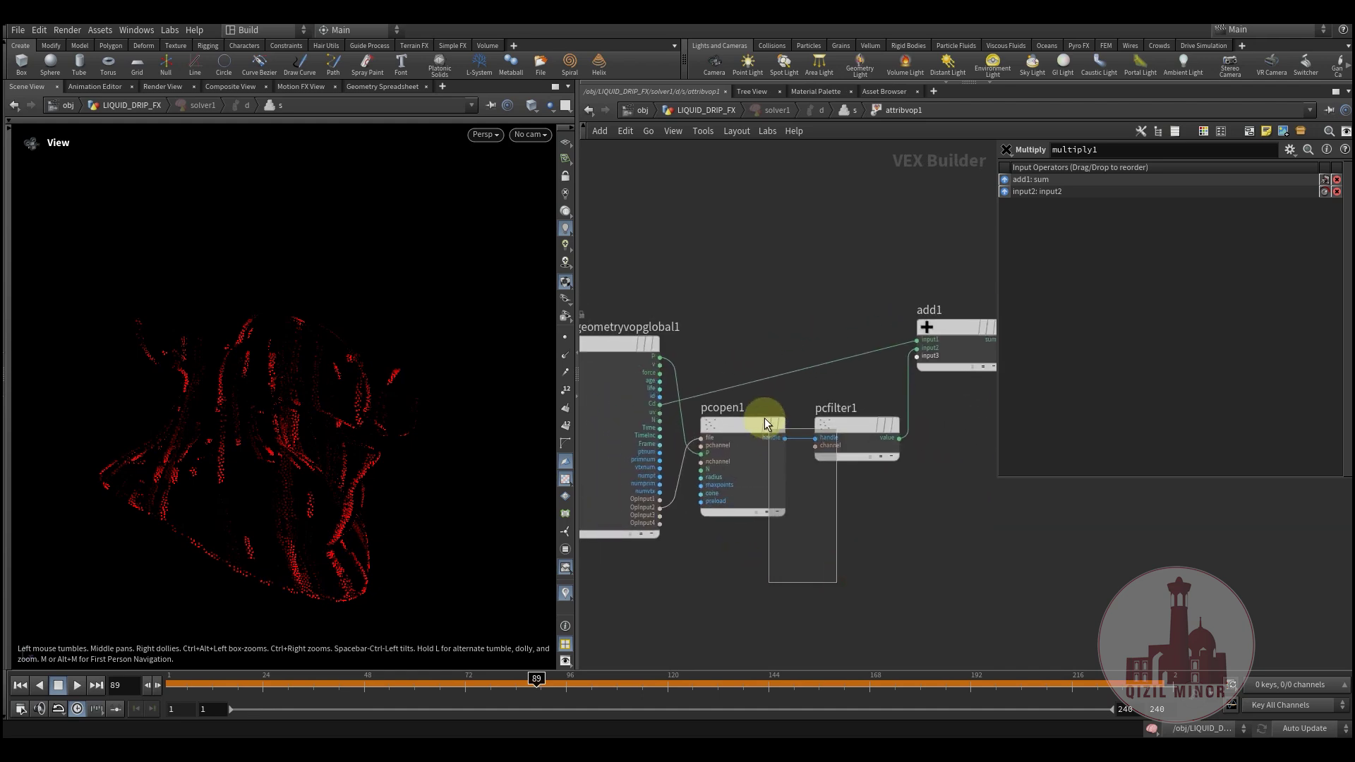
{"action": "left_click_drag", "start_coordinate": [764, 417], "coordinate": [761, 416]}
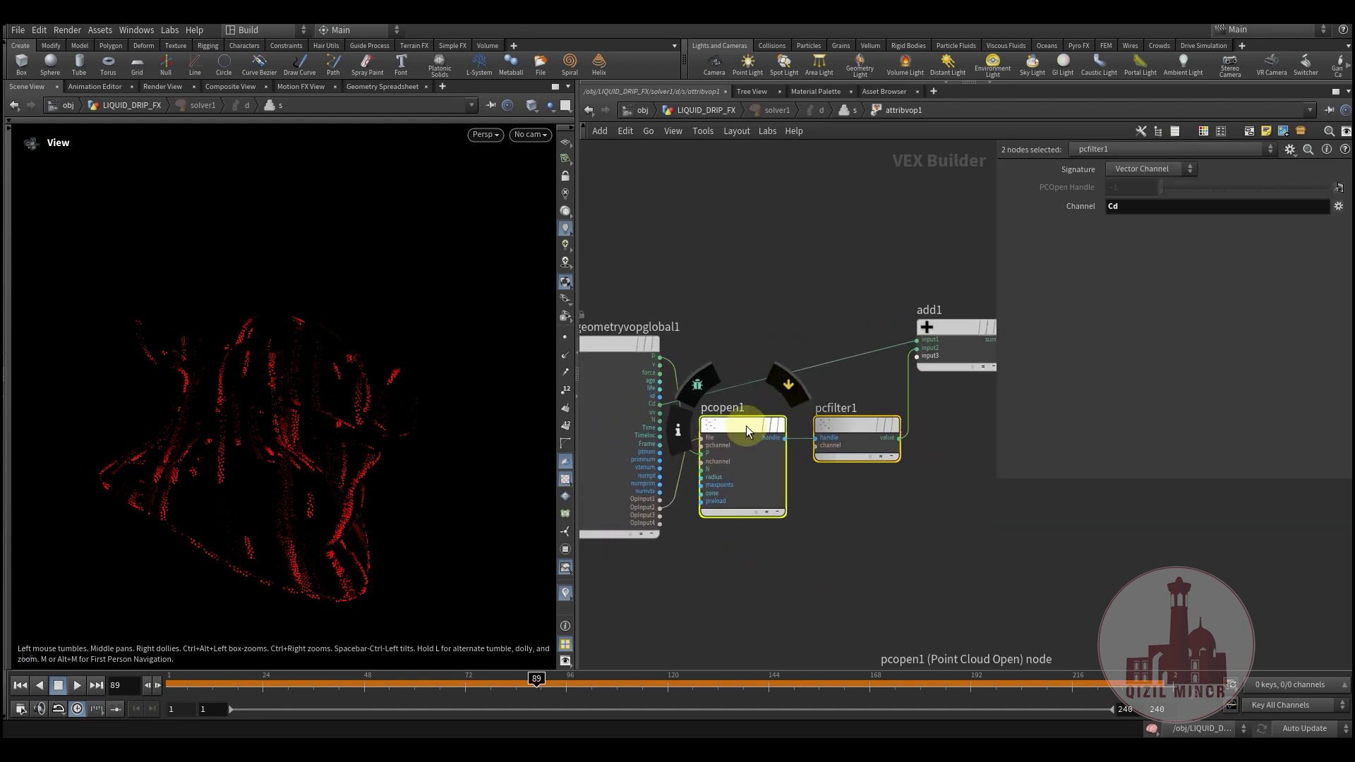
{"action": "left_click", "coordinate": [754, 266]}
Step: Re-enter attribvop1 through solver1 and check pcopen1's search radius and point count
{"action": "left_click", "coordinate": [721, 111]}
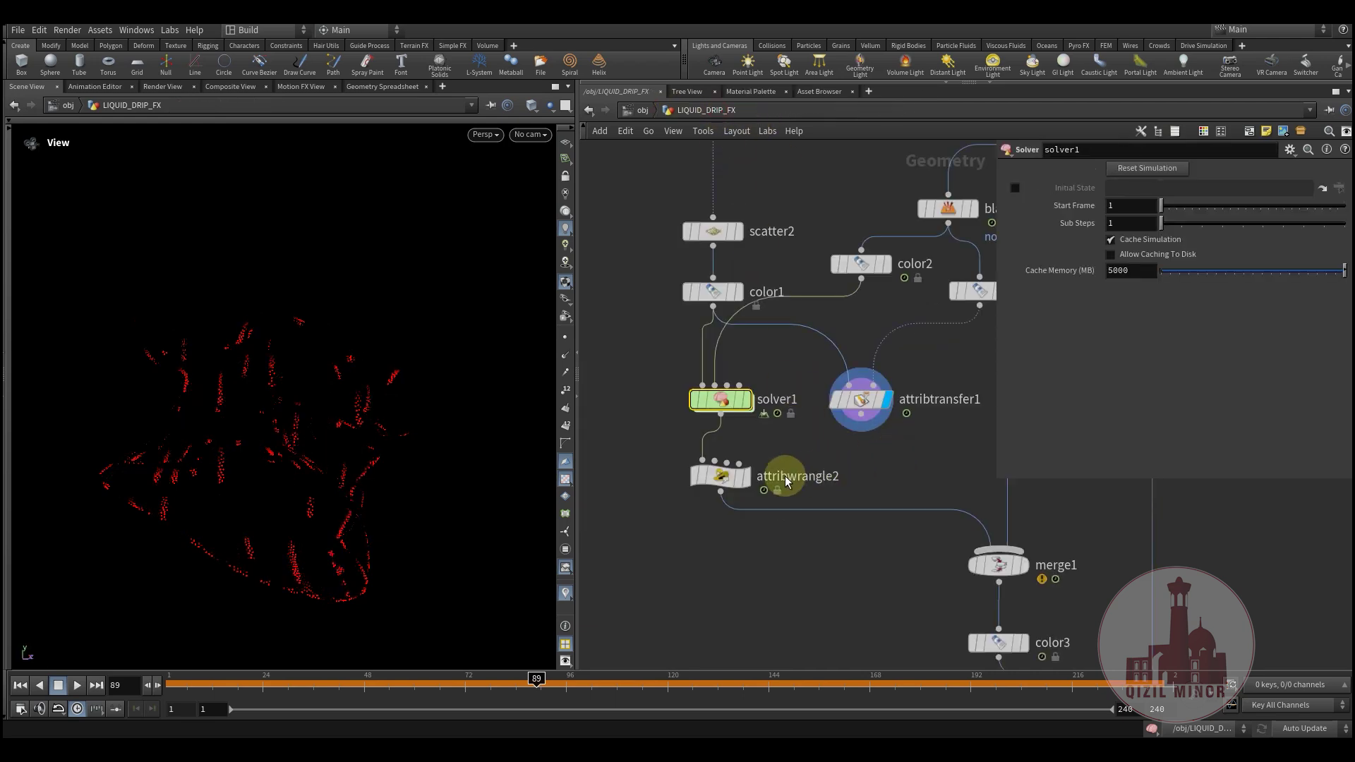
{"action": "left_click", "coordinate": [717, 398]}
{"action": "double_click", "coordinate": [717, 397]}
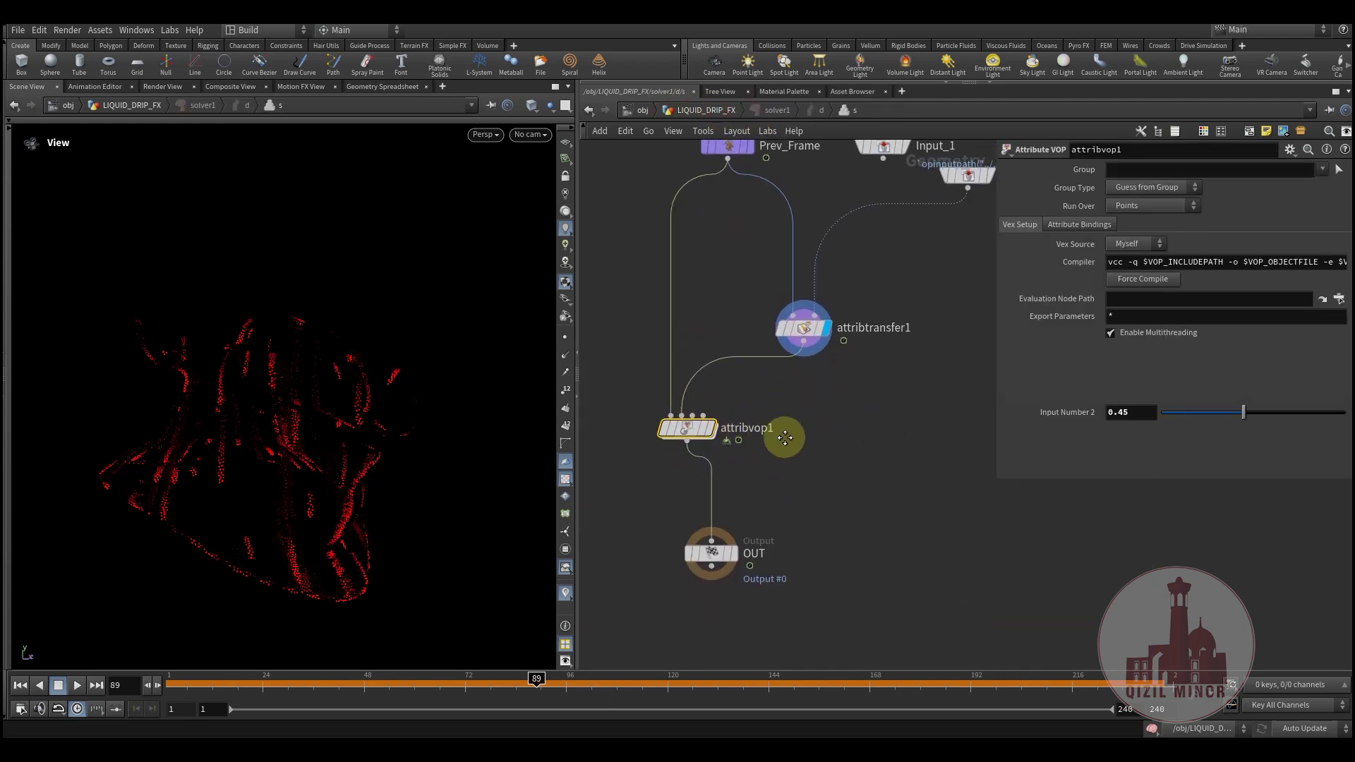
{"action": "mouse_move", "coordinate": [797, 355]}
{"action": "double_click", "coordinate": [690, 437]}
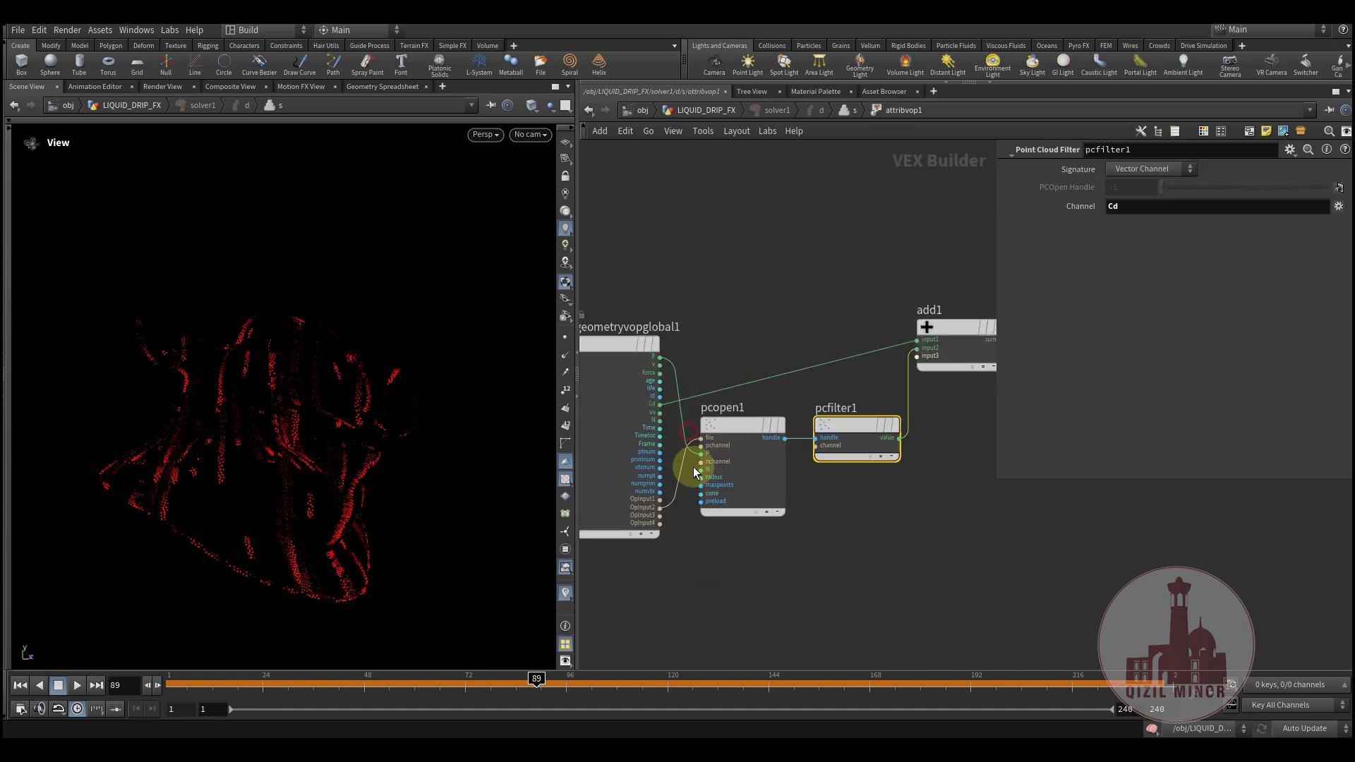
{"action": "left_click_drag", "start_coordinate": [781, 423], "coordinate": [782, 426]}
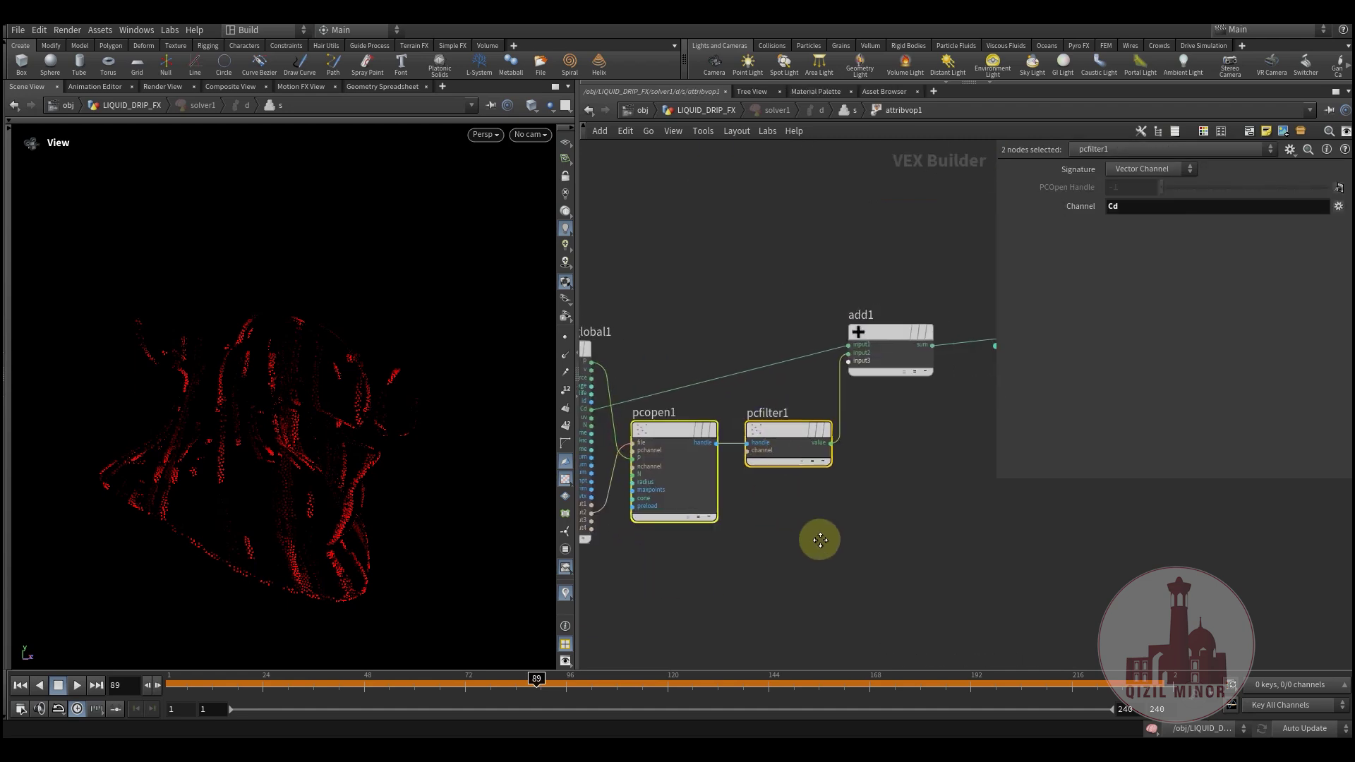
{"action": "middle_click_drag", "start_coordinate": [811, 544], "coordinate": [841, 554]}
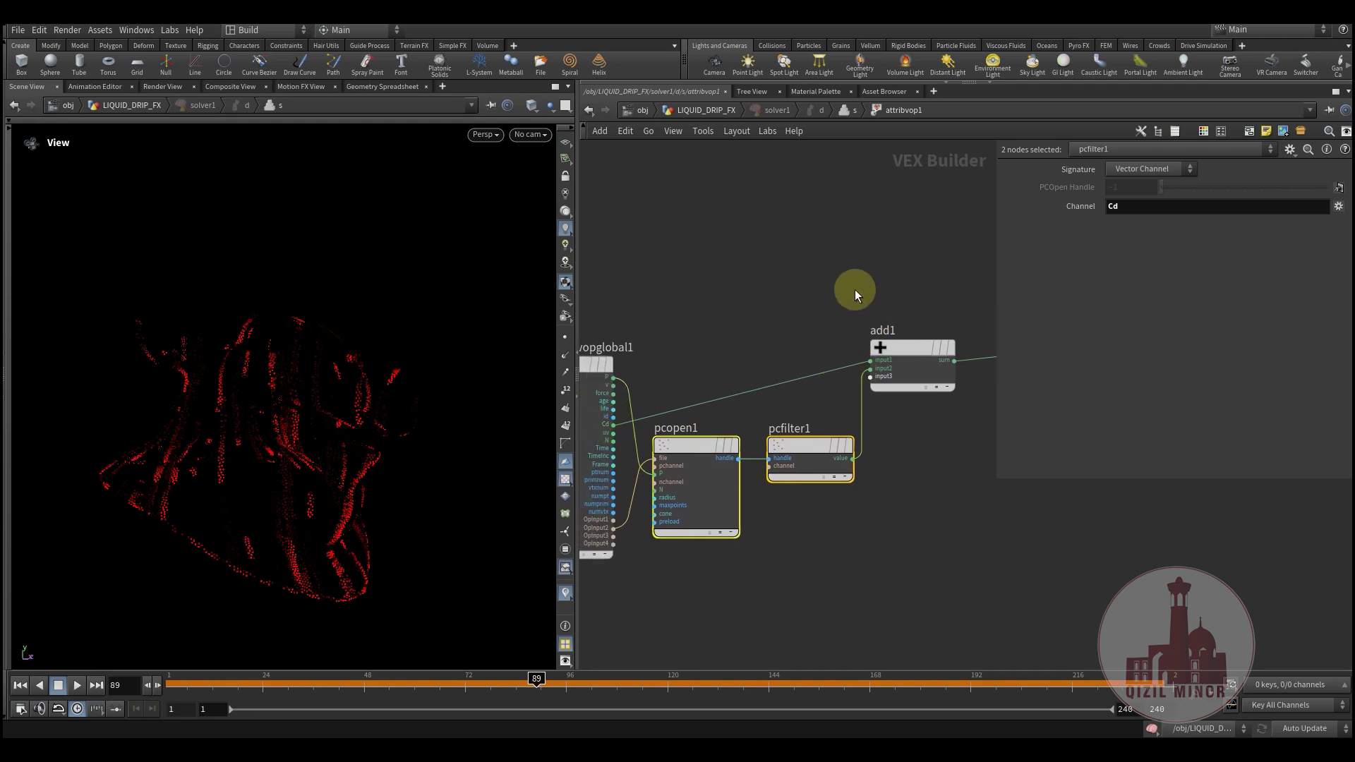
{"action": "left_click_drag", "start_coordinate": [693, 575], "coordinate": [823, 429]}
Step: Inspect the add1 and multiply1 nodes and the geometry output in the VEX network
{"action": "middle_click_drag", "start_coordinate": [836, 344], "coordinate": [775, 316]}
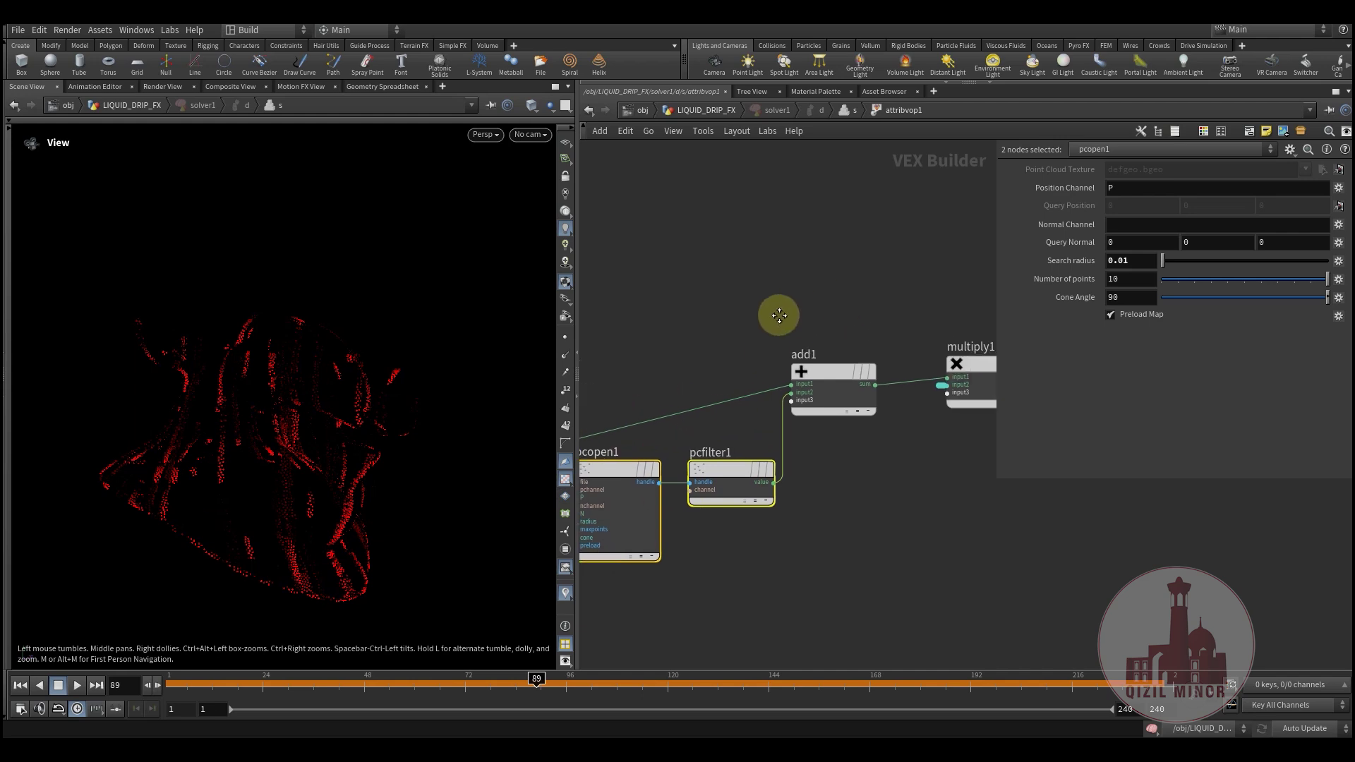
{"action": "left_click", "coordinate": [800, 374]}
{"action": "middle_click_drag", "start_coordinate": [869, 506], "coordinate": [785, 323]}
{"action": "left_click", "coordinate": [788, 385]}
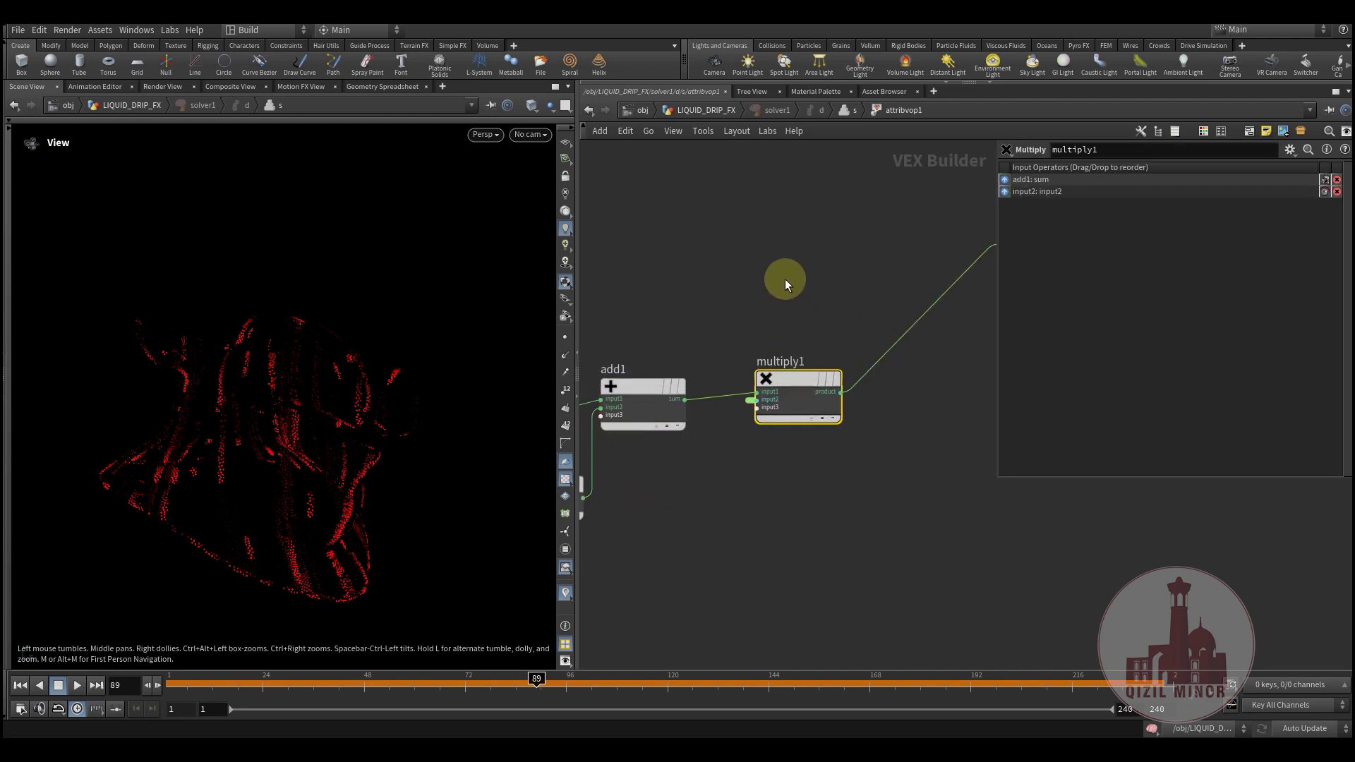
{"action": "middle_click_drag", "start_coordinate": [794, 288], "coordinate": [781, 330]}
{"action": "left_click", "coordinate": [845, 111]}
Step: Display the solver's OUT result and shift its inner nodes into view
{"action": "left_click", "coordinate": [850, 113]}
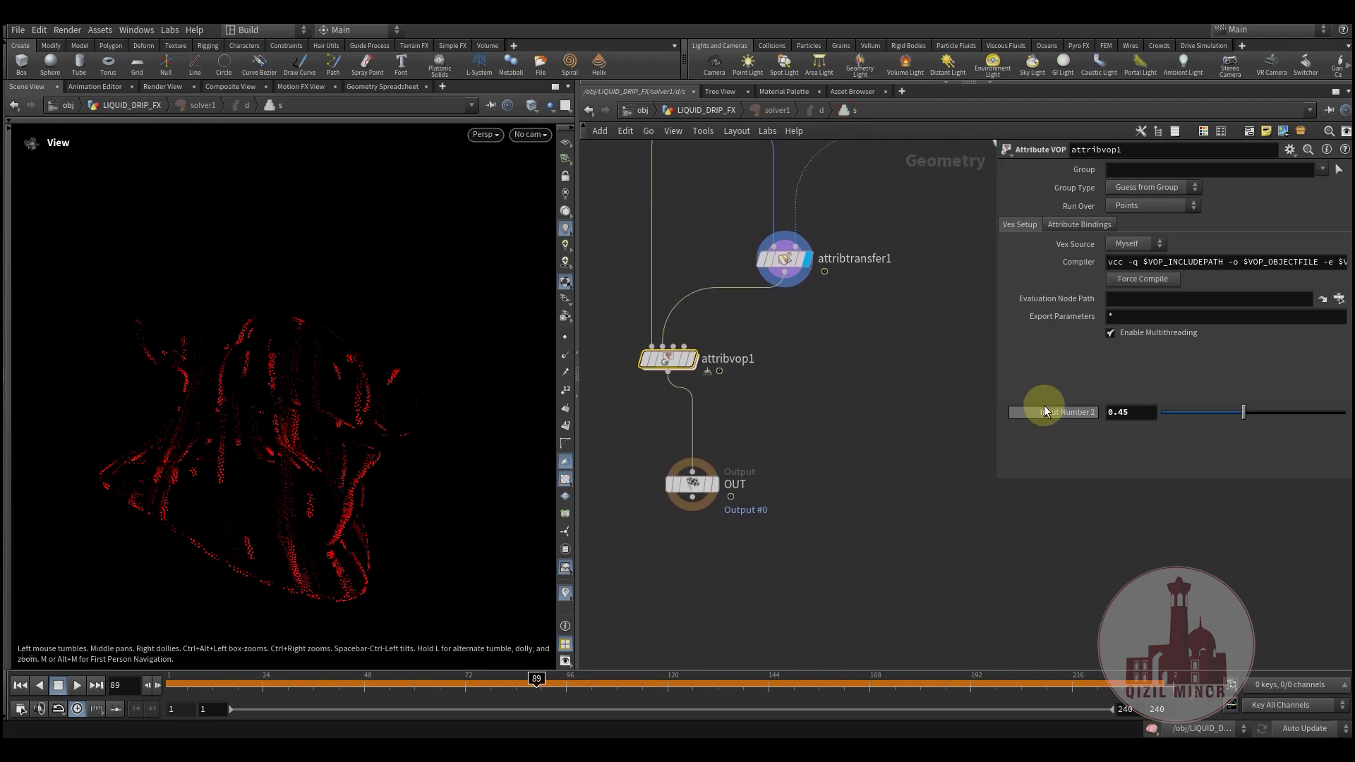
{"action": "left_click", "coordinate": [710, 485]}
{"action": "left_click_drag", "start_coordinate": [674, 370], "coordinate": [659, 489]}
{"action": "left_click", "coordinate": [727, 458]}
{"action": "left_click", "coordinate": [763, 444]}
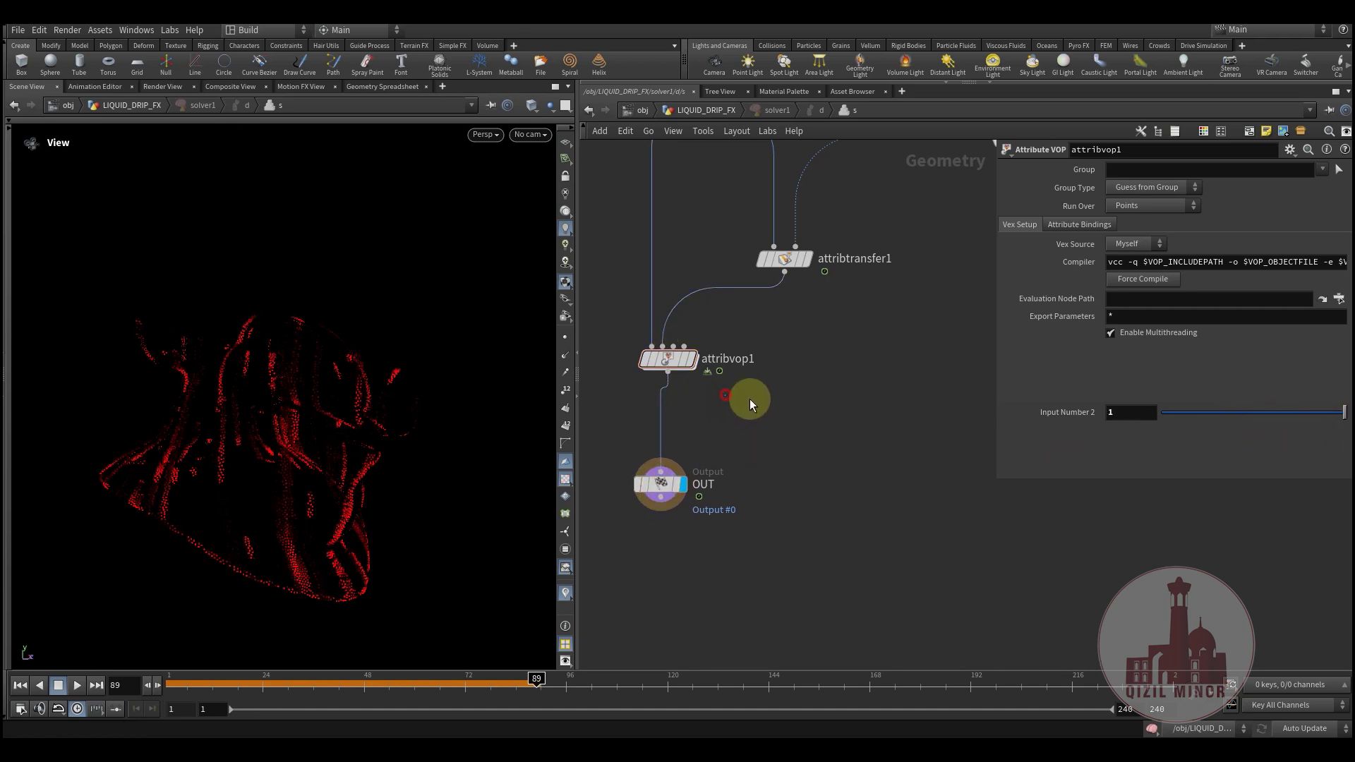
{"action": "middle_click_drag", "start_coordinate": [751, 400], "coordinate": [775, 423]}
Step: Display the final null2 pig head output from the LIQUID_DRIP_FX network
{"action": "left_click", "coordinate": [697, 110]}
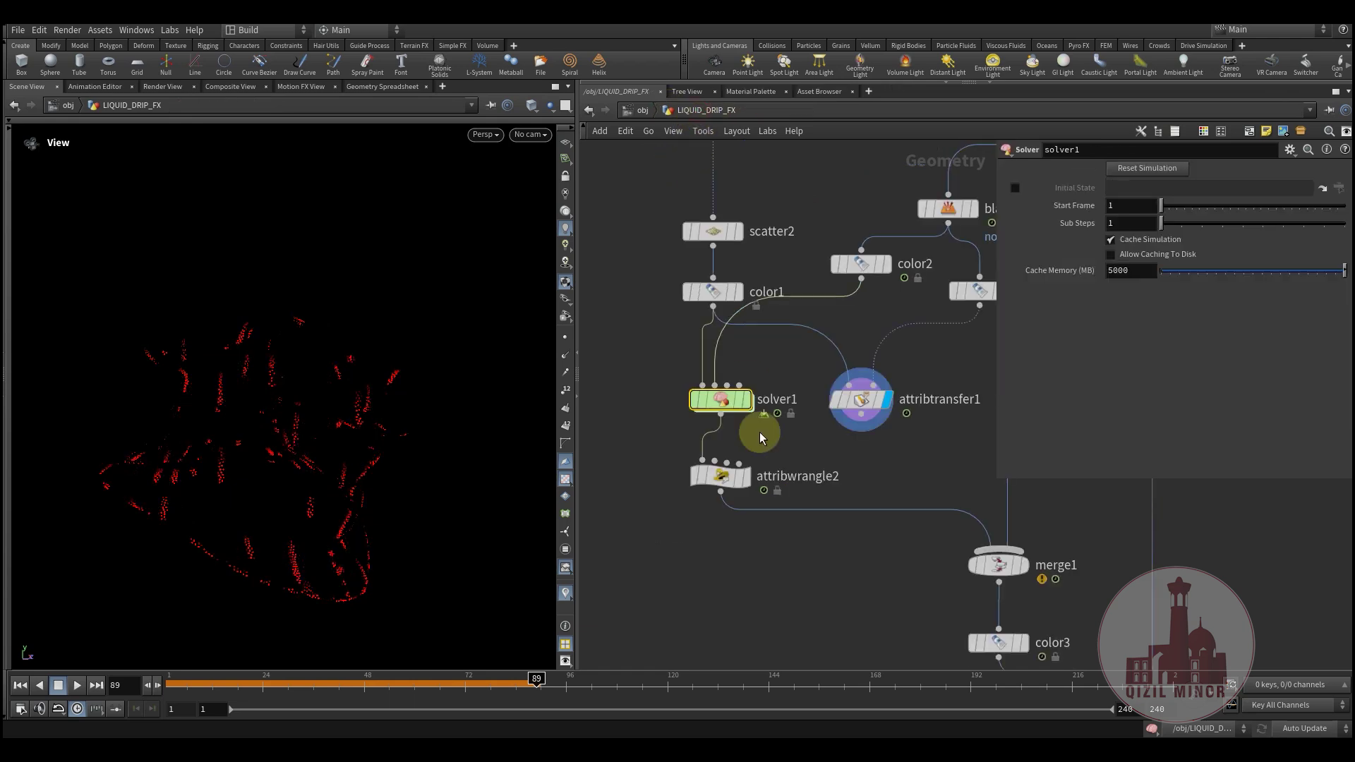
{"action": "middle_click_drag", "start_coordinate": [820, 602], "coordinate": [602, 341]}
{"action": "mouse_move", "coordinate": [951, 635]}
{"action": "left_click", "coordinate": [961, 599]}
{"action": "middle_click_drag", "start_coordinate": [795, 569], "coordinate": [701, 520]}
{"action": "scroll", "coordinate": [736, 509], "scroll_direction": "down", "scroll_amount": 3}
Step: Scrub to frame 30 and show attribwrangle2's point removal with threshold 0.01
{"action": "left_click_drag", "start_coordinate": [271, 695], "coordinate": [377, 704]}
{"action": "scroll", "coordinate": [689, 505], "scroll_direction": "up", "scroll_amount": 3}
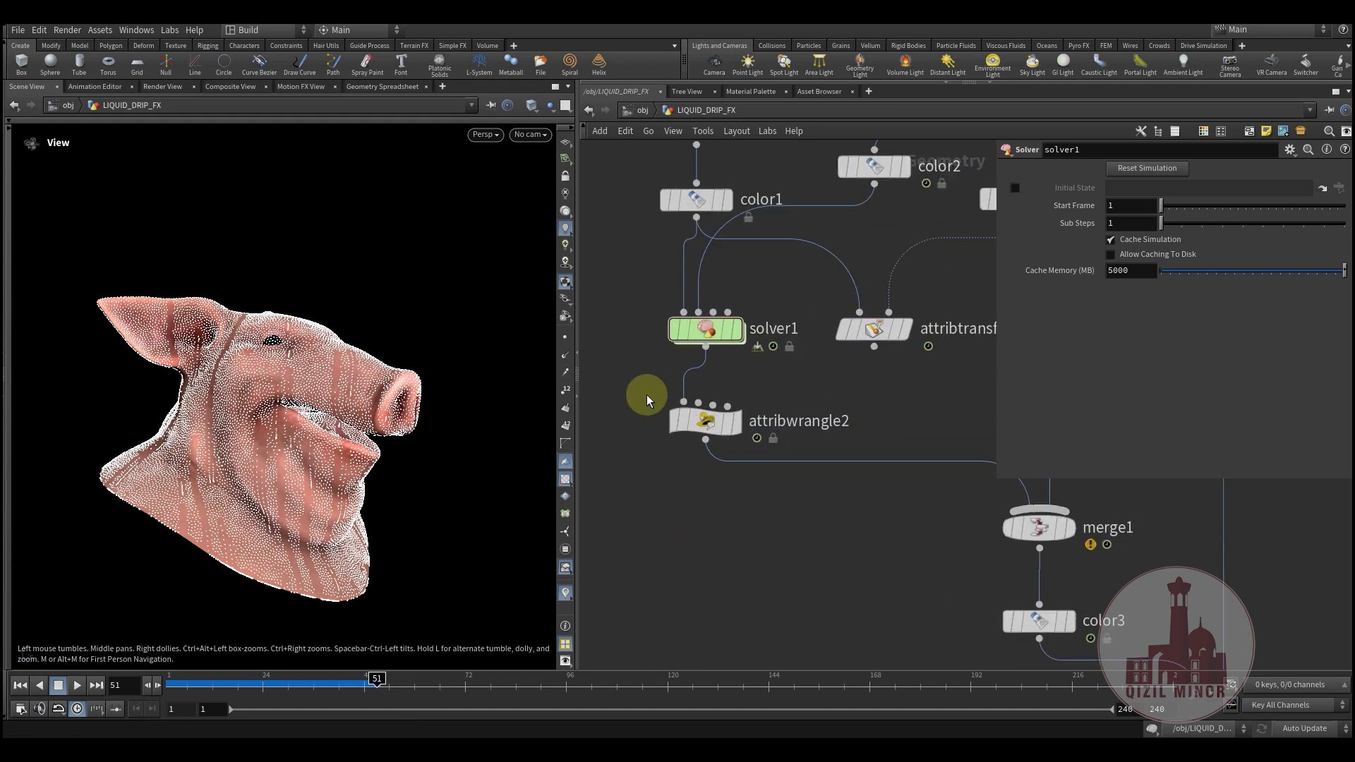
{"action": "left_click", "coordinate": [706, 422]}
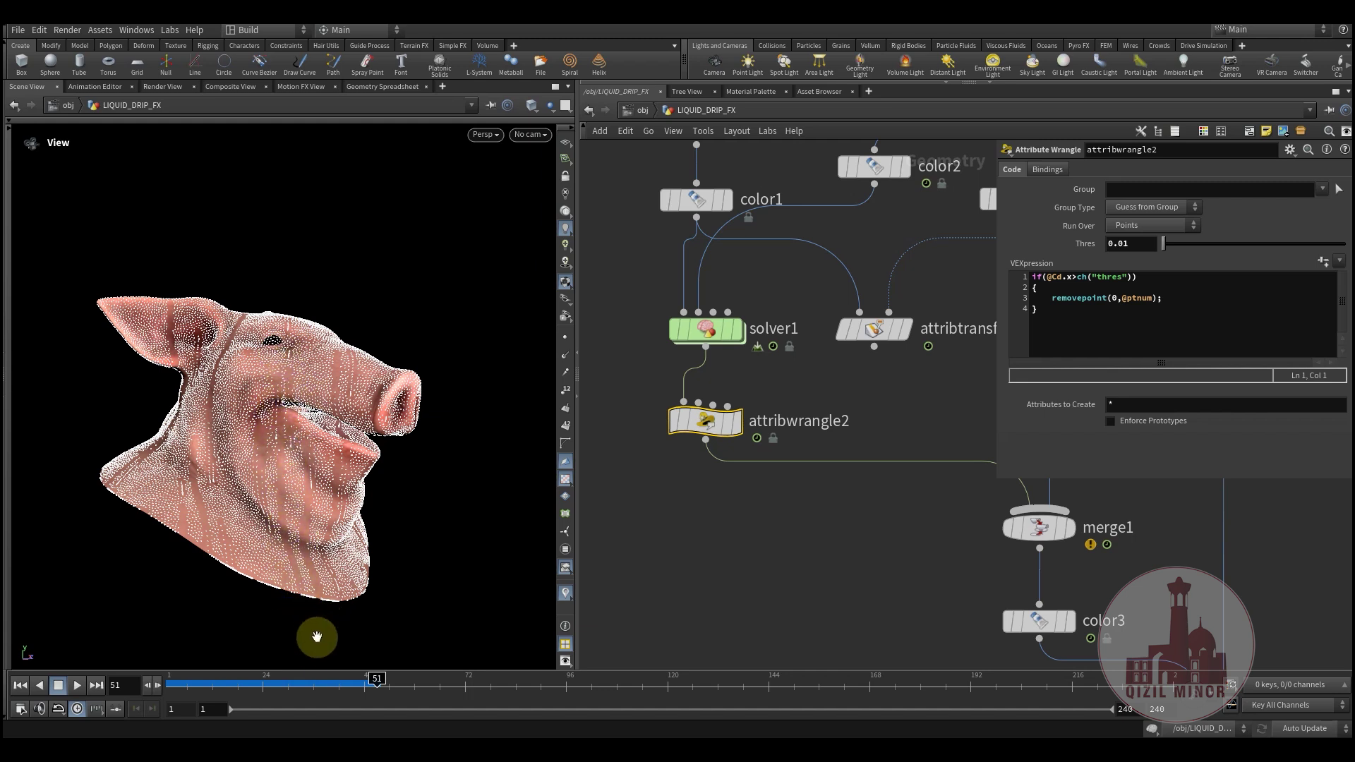
{"action": "left_click_drag", "start_coordinate": [226, 693], "coordinate": [482, 701]}
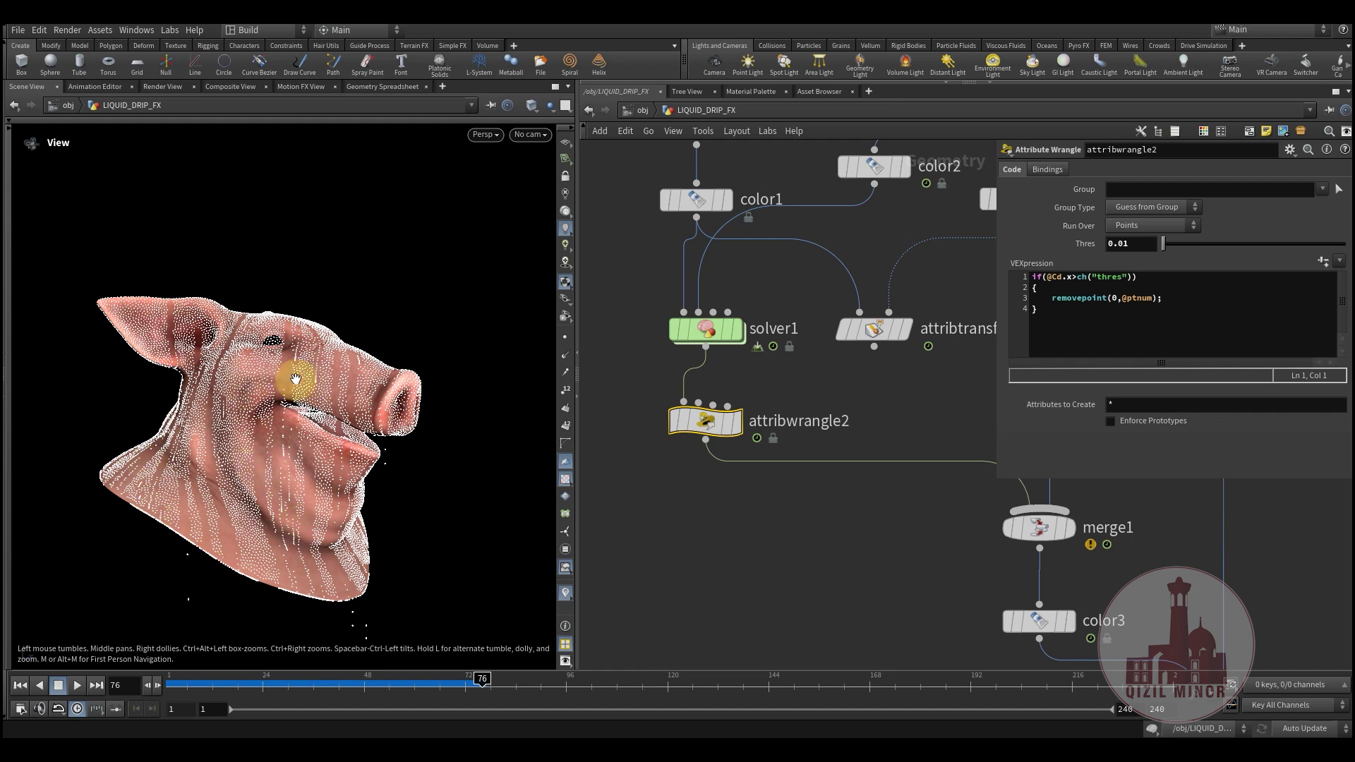
{"action": "mouse_move", "coordinate": [482, 681]}
{"action": "left_mouse_down"}
{"action": "mouse_move", "coordinate": [720, 677]}
{"action": "mouse_move", "coordinate": [223, 696]}
{"action": "mouse_move", "coordinate": [461, 686]}
{"action": "left_mouse_up"}
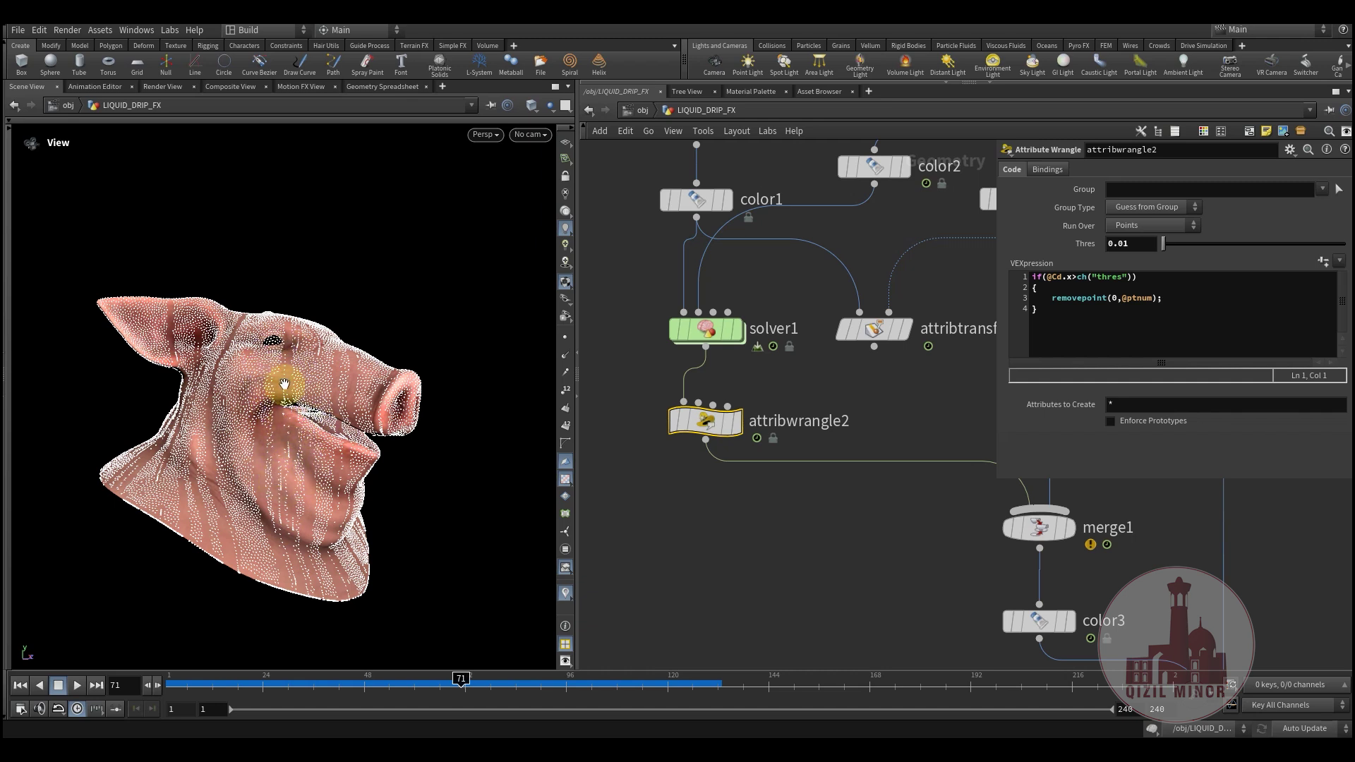
{"action": "left_click_drag", "start_coordinate": [279, 685], "coordinate": [414, 685]}
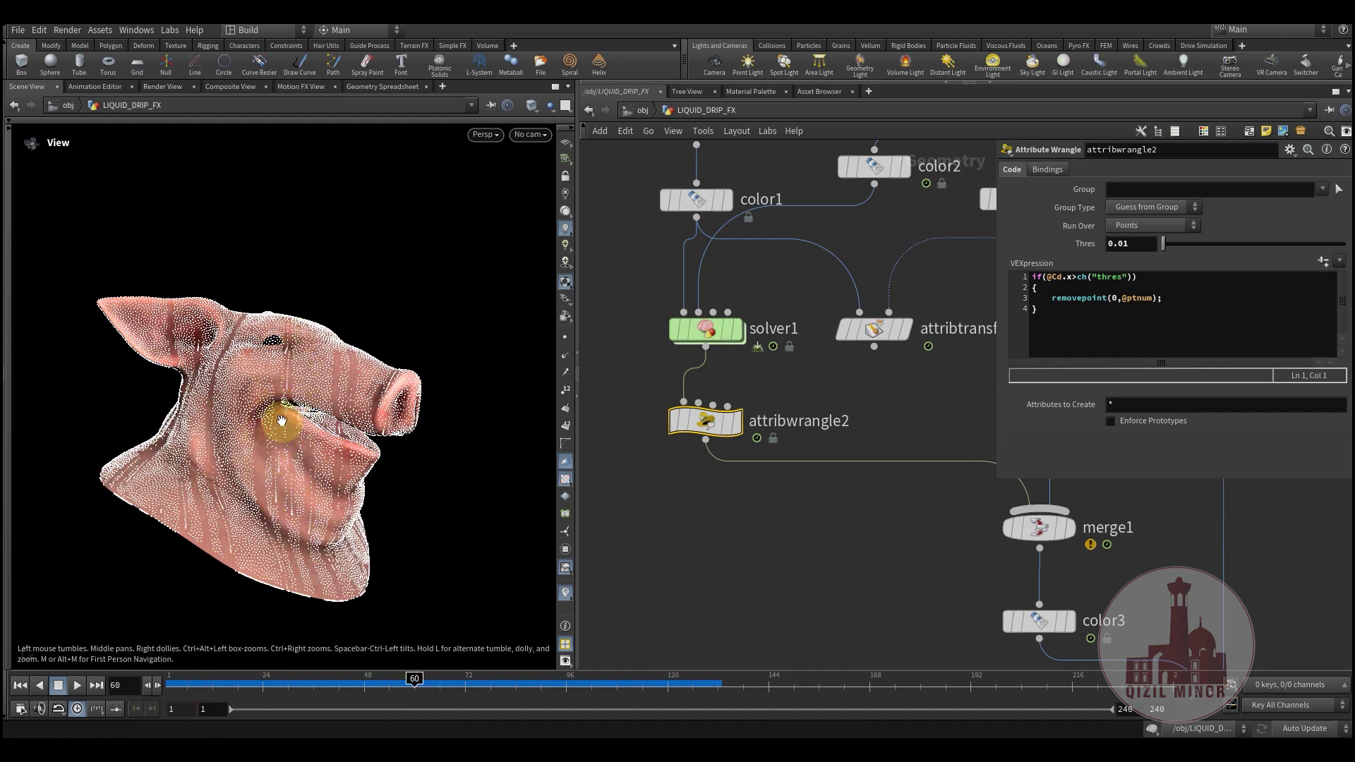
Step: At frame 75, lower solver1's Input Number 2 fade below 1
{"action": "left_click_drag", "start_coordinate": [196, 685], "coordinate": [486, 685]}
{"action": "double_click", "coordinate": [707, 330]}
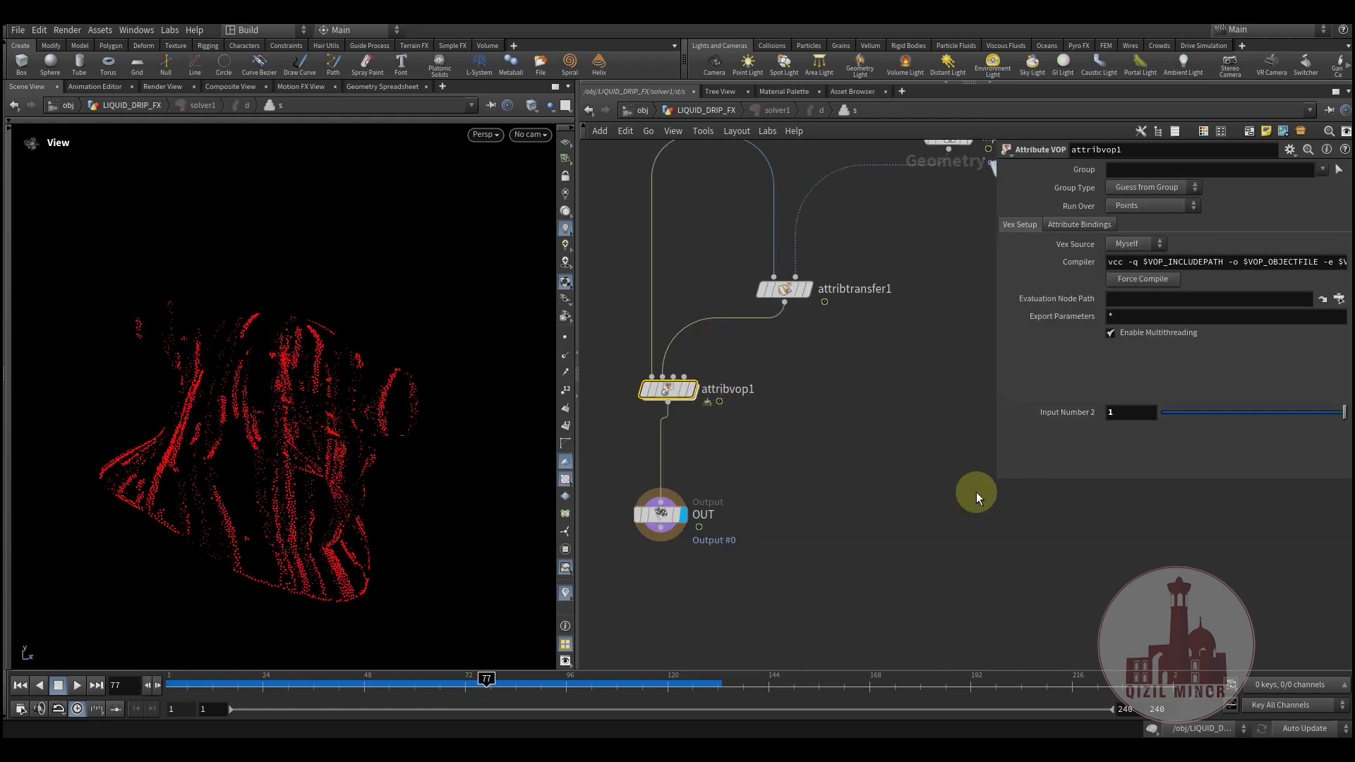
{"action": "left_click_drag", "start_coordinate": [1267, 420], "coordinate": [1210, 424]}
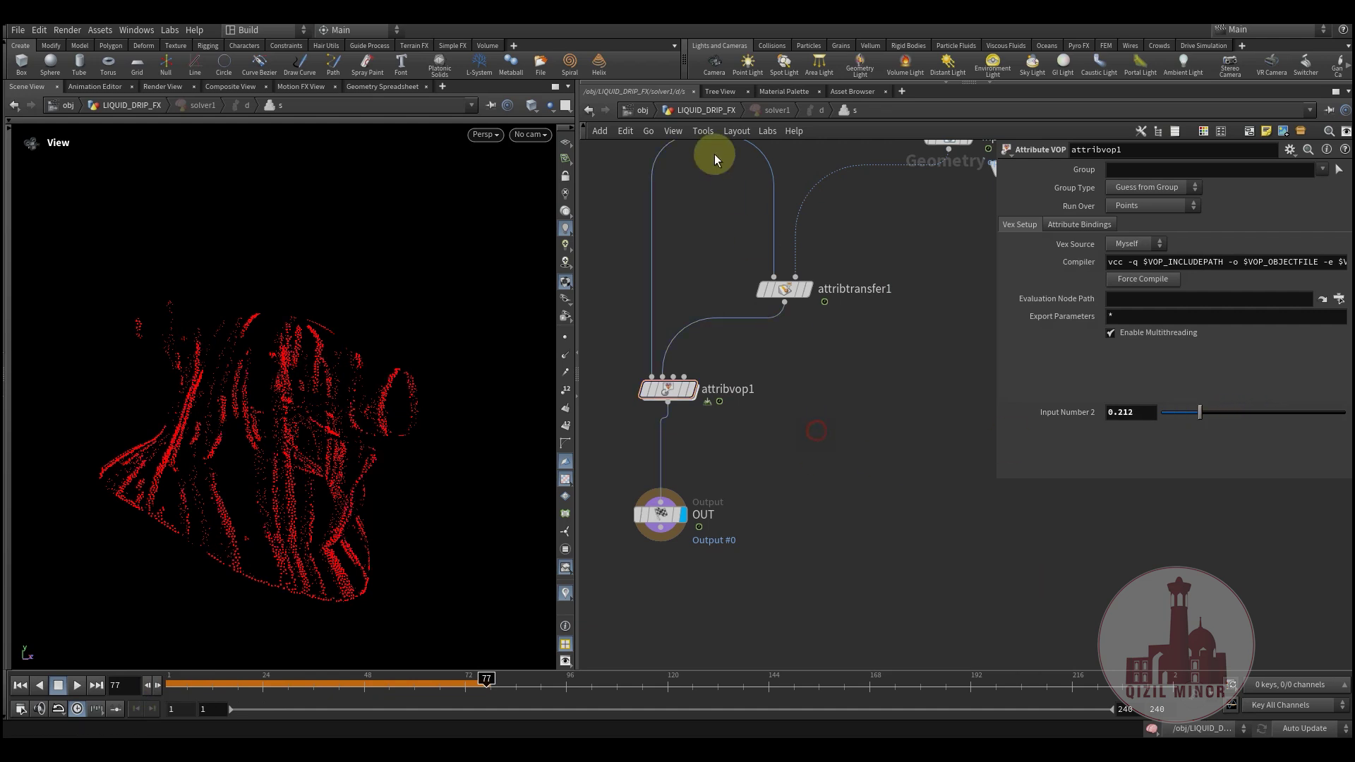
{"action": "left_click", "coordinate": [697, 109]}
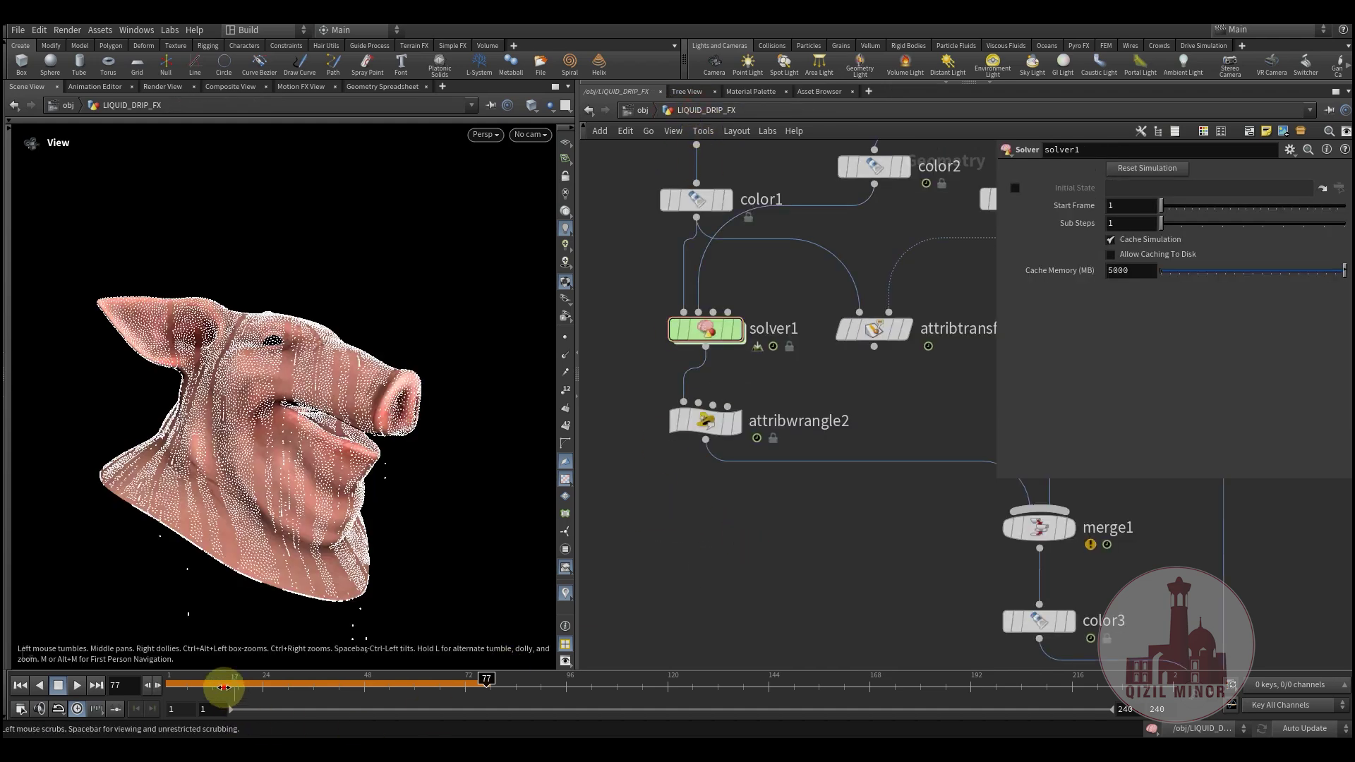
Step: Replay the drips back to frame 48, then raise Input Number 2 toward 0.5
{"action": "left_click_drag", "start_coordinate": [211, 689], "coordinate": [444, 732]}
{"action": "key", "text": "Up"}
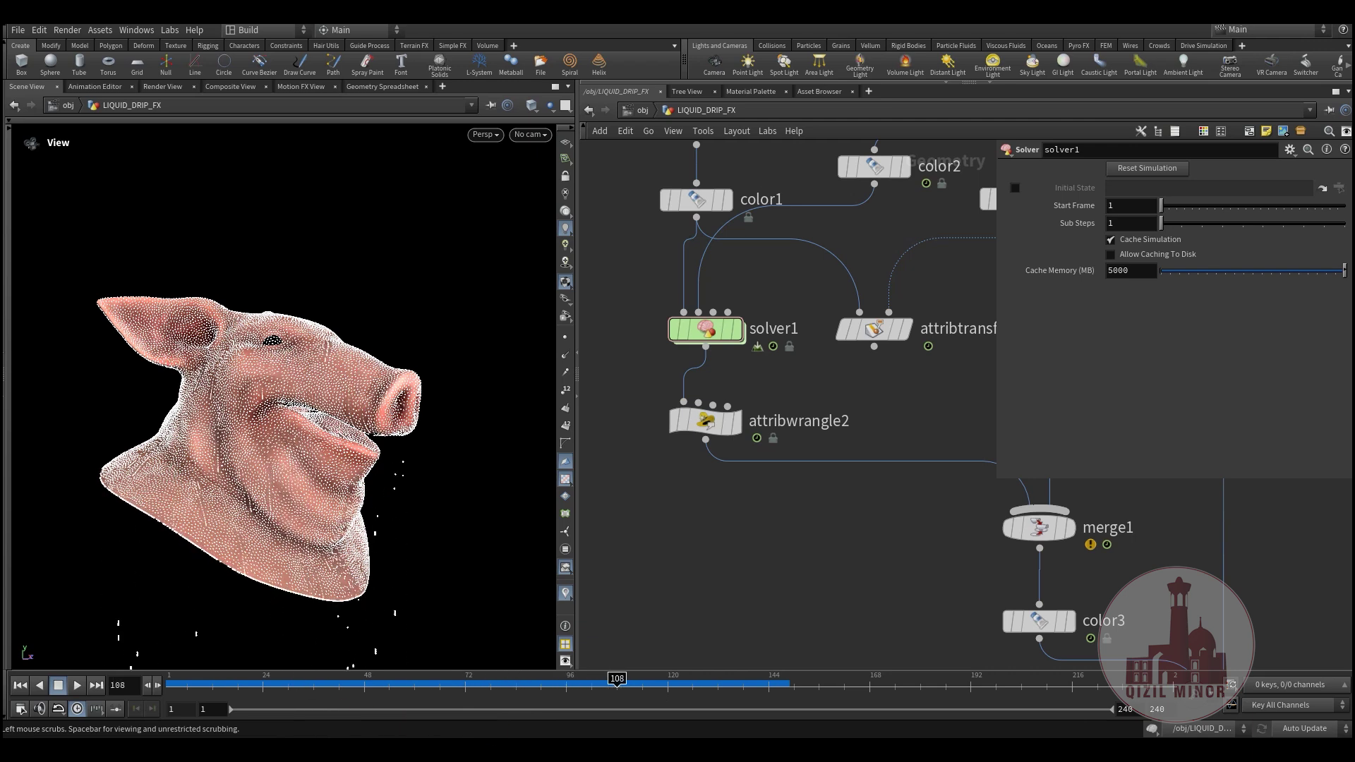
{"action": "left_click", "coordinate": [314, 683]}
{"action": "left_click", "coordinate": [244, 384]}
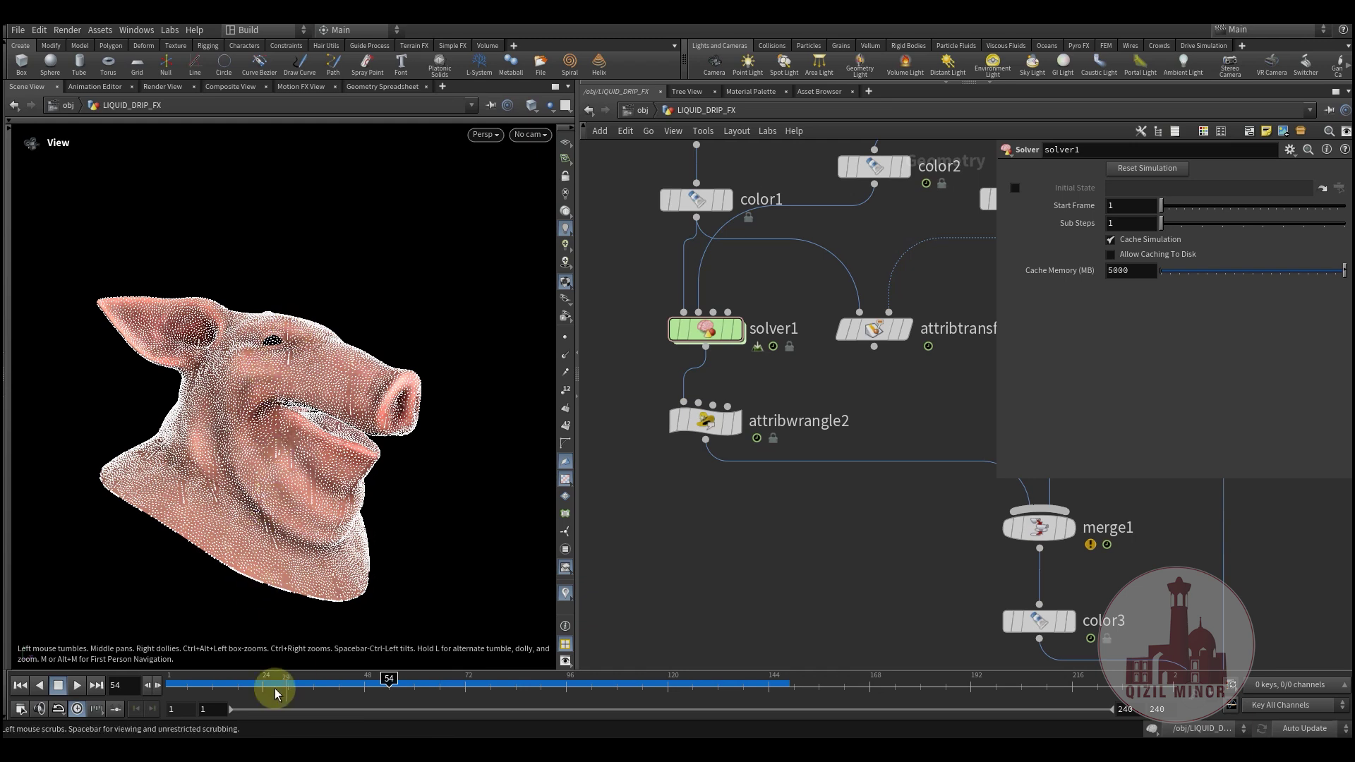
{"action": "left_click_drag", "start_coordinate": [263, 692], "coordinate": [339, 689]}
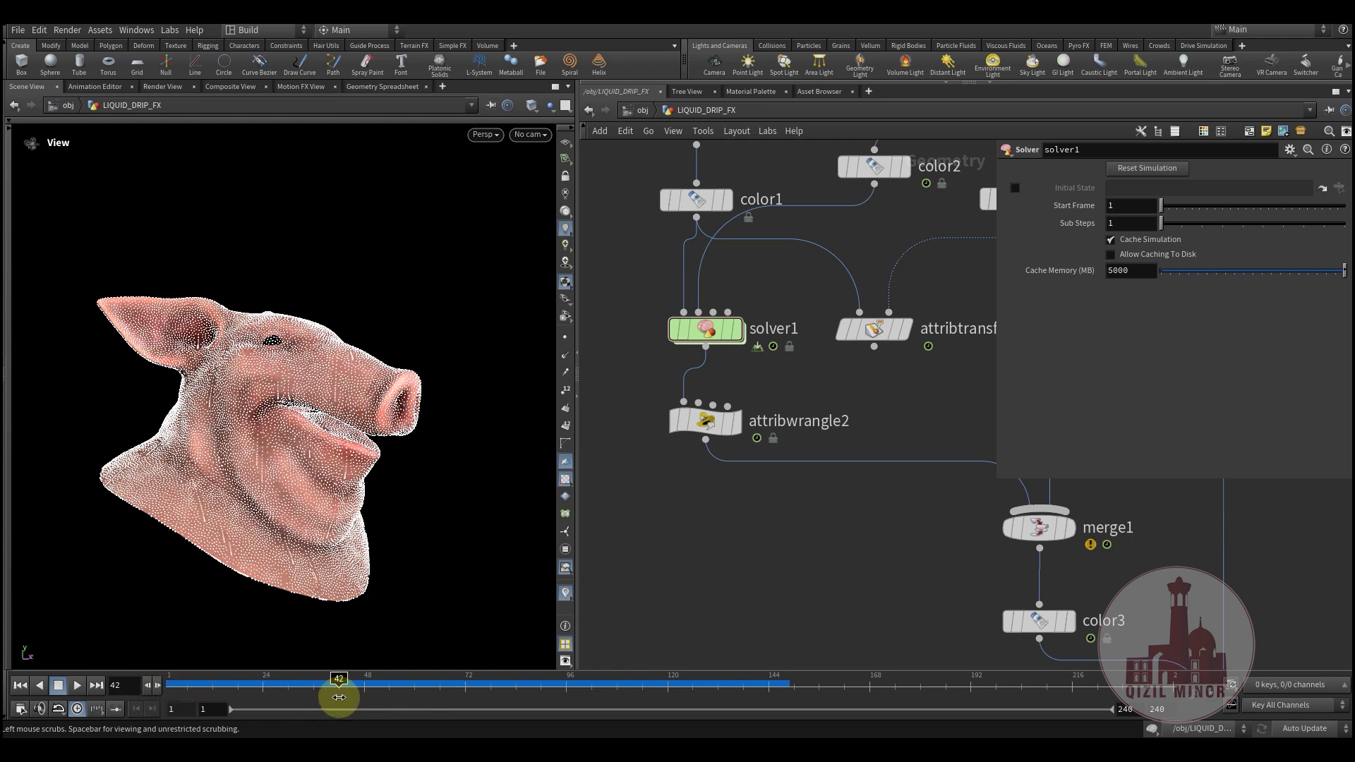
{"action": "double_click", "coordinate": [701, 328]}
{"action": "left_click_drag", "start_coordinate": [1220, 417], "coordinate": [1252, 409]}
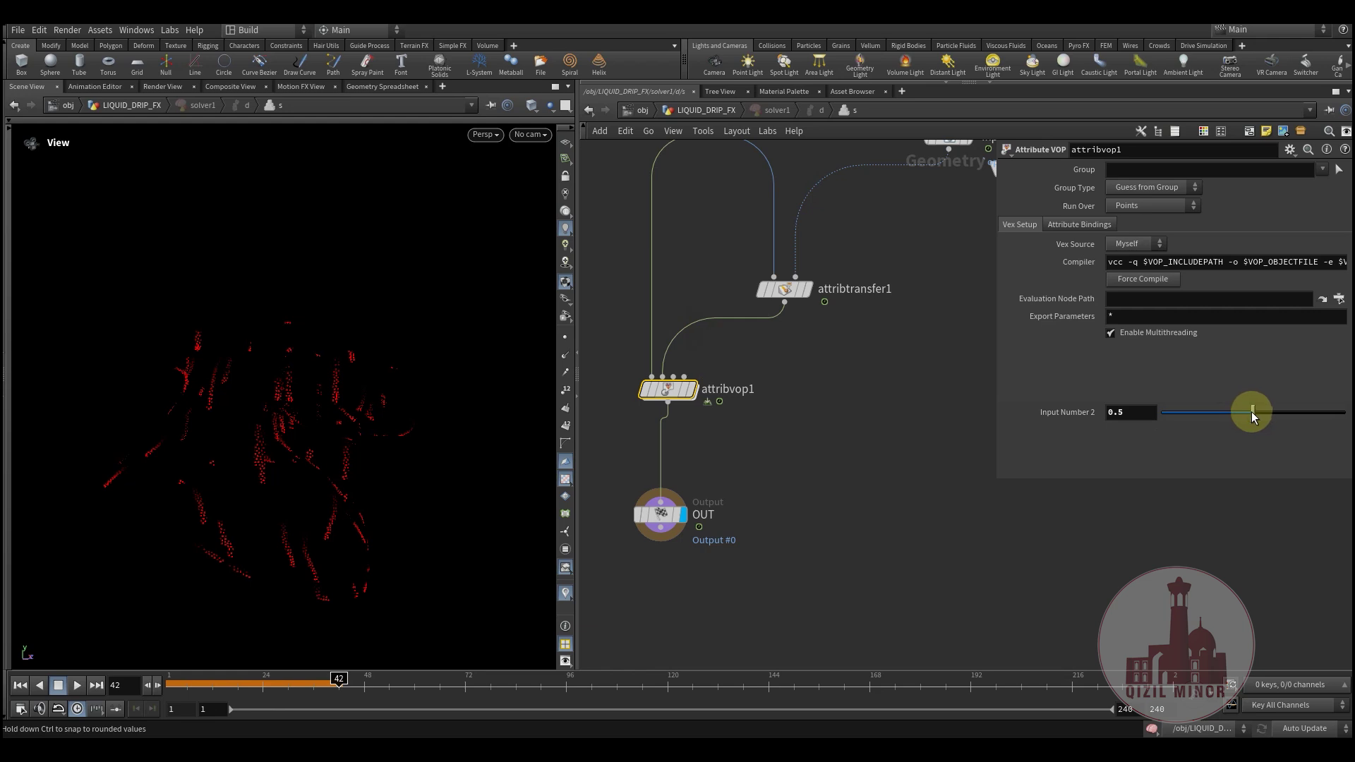
Step: Preview the 0.5 fade by scrubbing from frame 1 to frame 58
{"action": "left_click", "coordinate": [706, 110]}
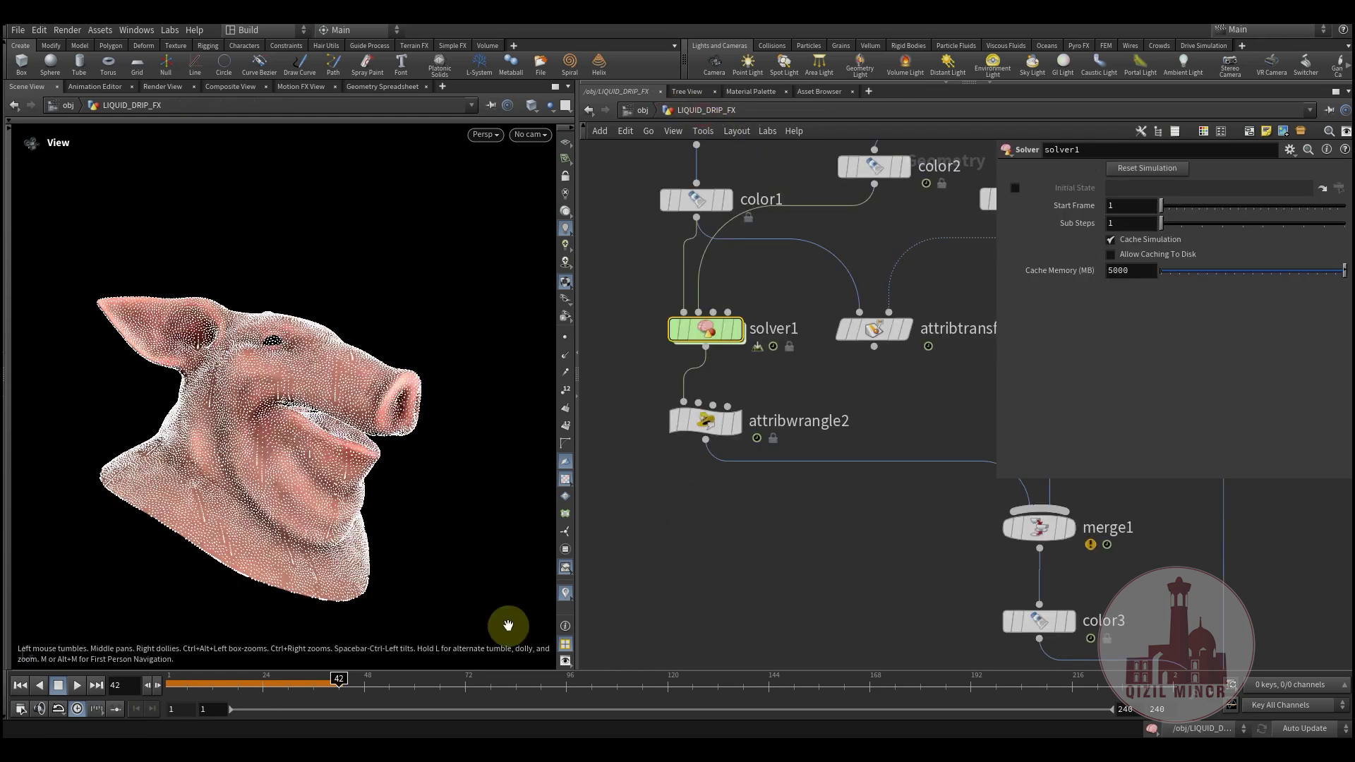
{"action": "left_click", "coordinate": [174, 681]}
{"action": "left_click_drag", "start_coordinate": [174, 681], "coordinate": [786, 693]}
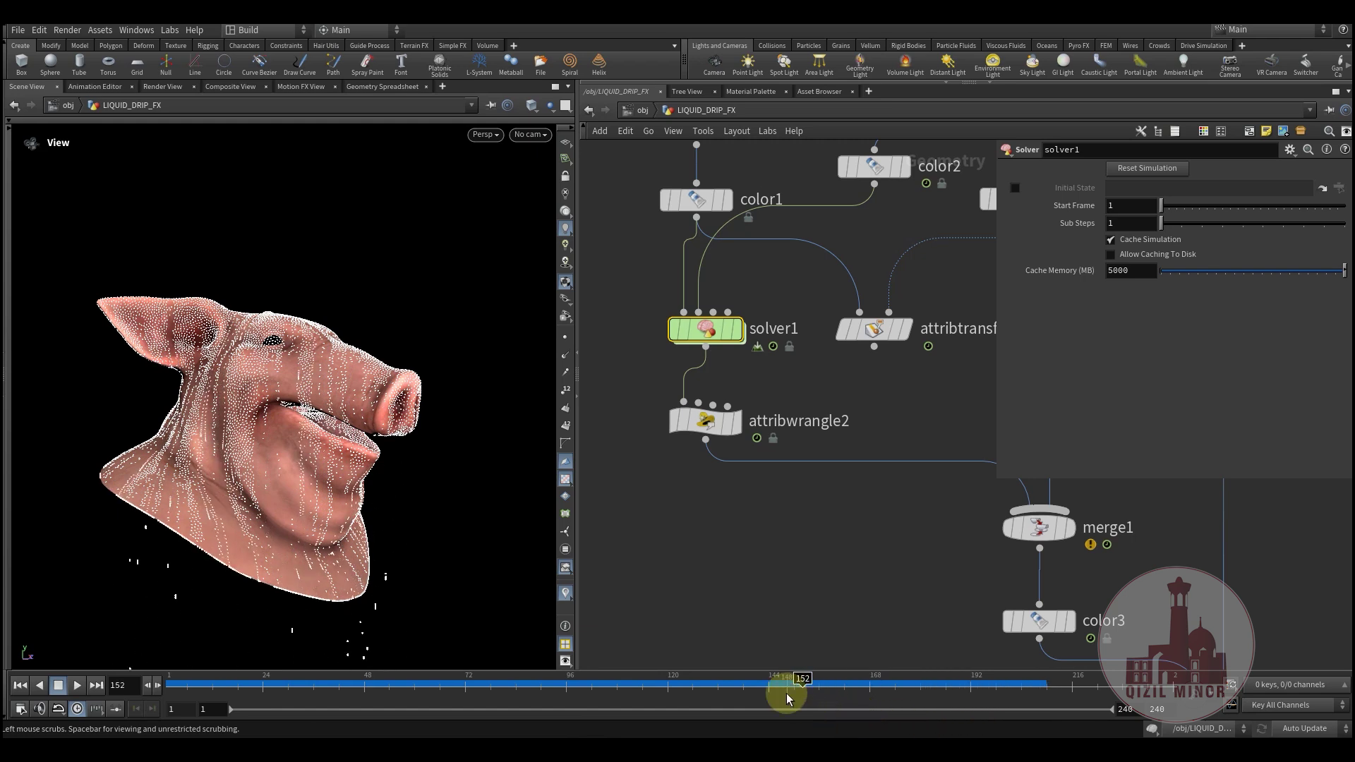
Step: Lower Input Number 2 to 0.4 and rewind the simulation to test it
{"action": "double_click", "coordinate": [706, 330]}
{"action": "left_click_drag", "start_coordinate": [1251, 422], "coordinate": [1234, 416]}
{"action": "left_click", "coordinate": [809, 481]}
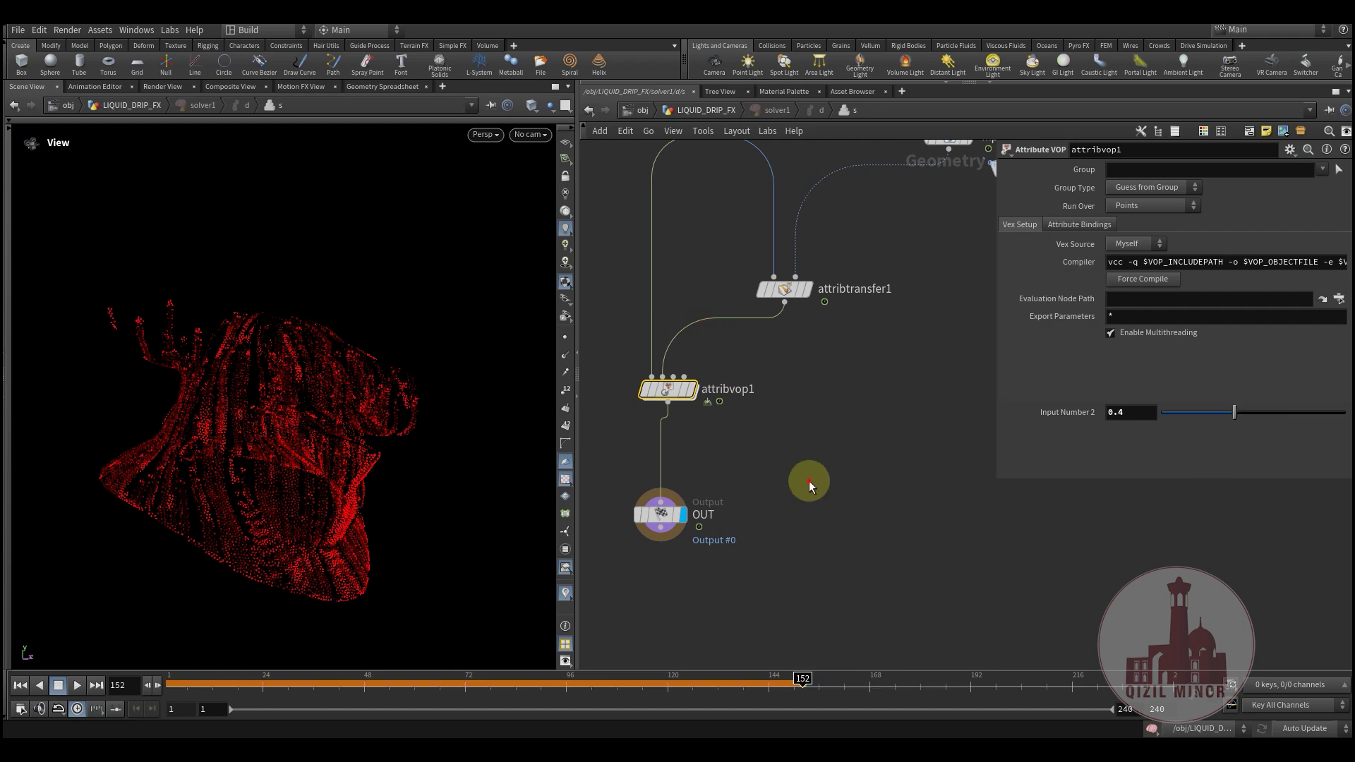
{"action": "left_click", "coordinate": [702, 120]}
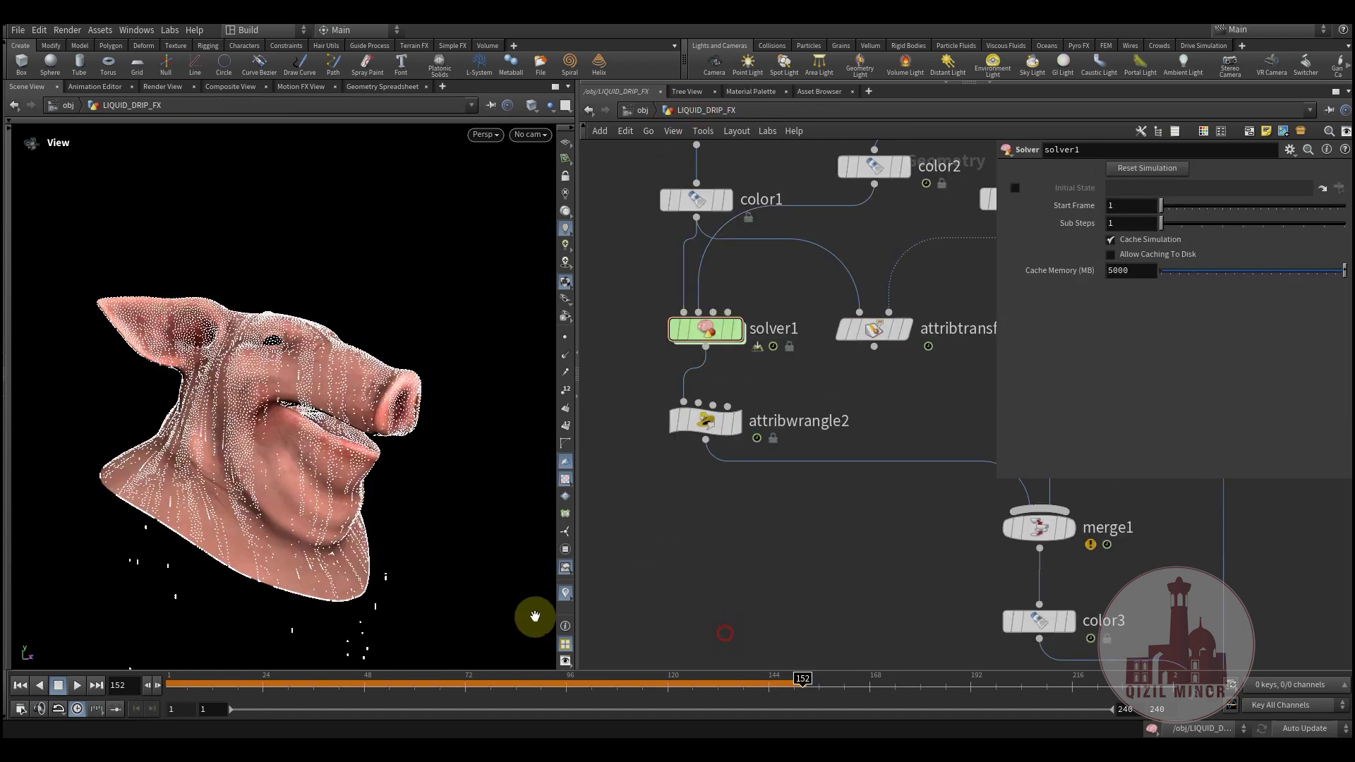
{"action": "left_click_drag", "start_coordinate": [212, 686], "coordinate": [605, 706]}
Step: Set Input Number 2 to 0.45 and scrub the drips from frame 1 to 49
{"action": "double_click", "coordinate": [706, 329]}
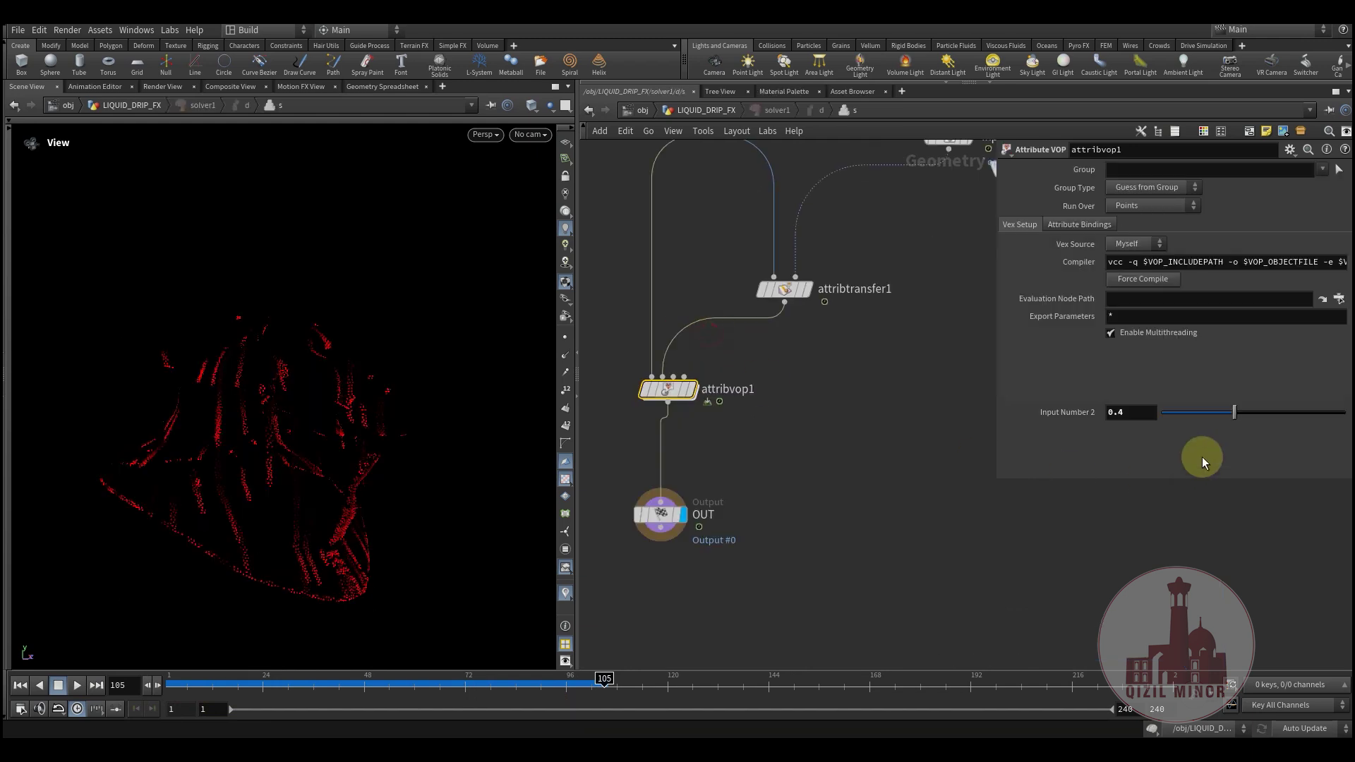
{"action": "left_click_drag", "start_coordinate": [1238, 418], "coordinate": [1245, 411]}
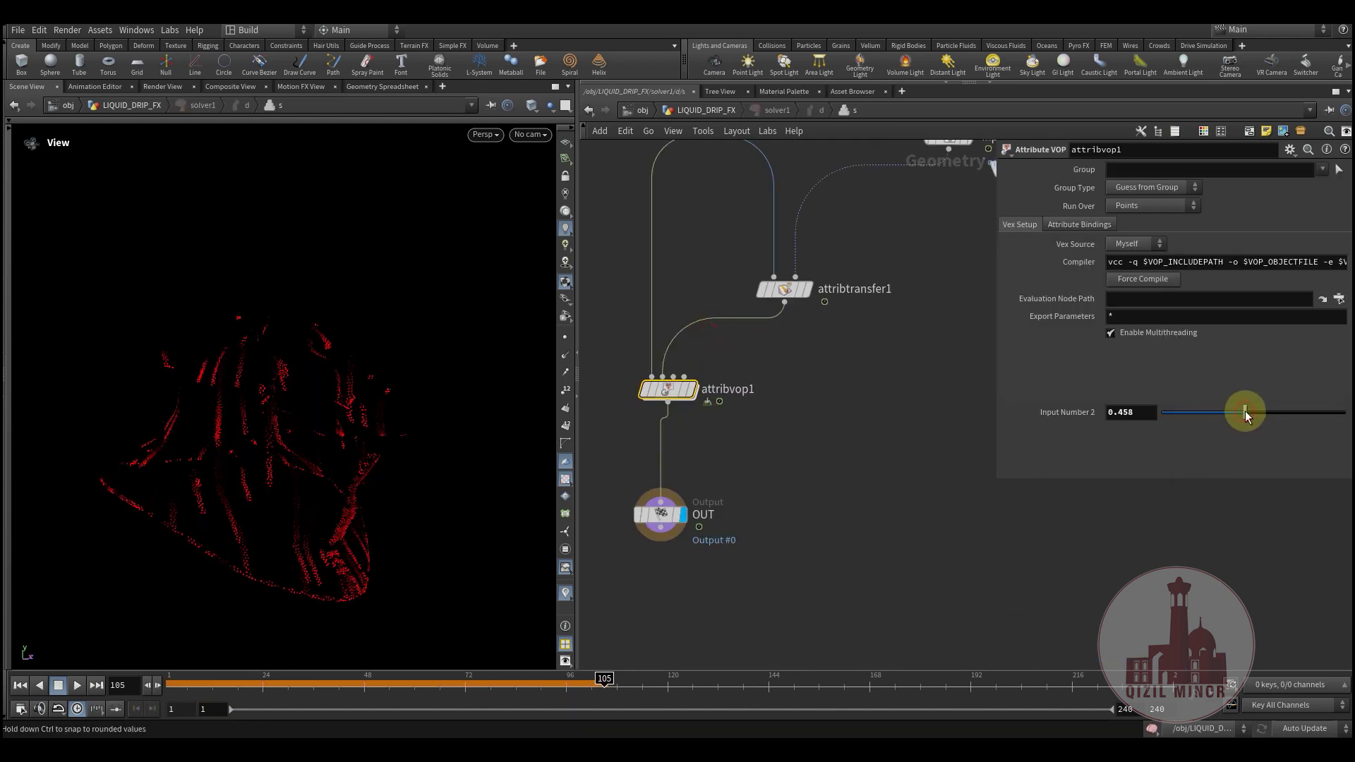
{"action": "left_click", "coordinate": [1127, 414]}
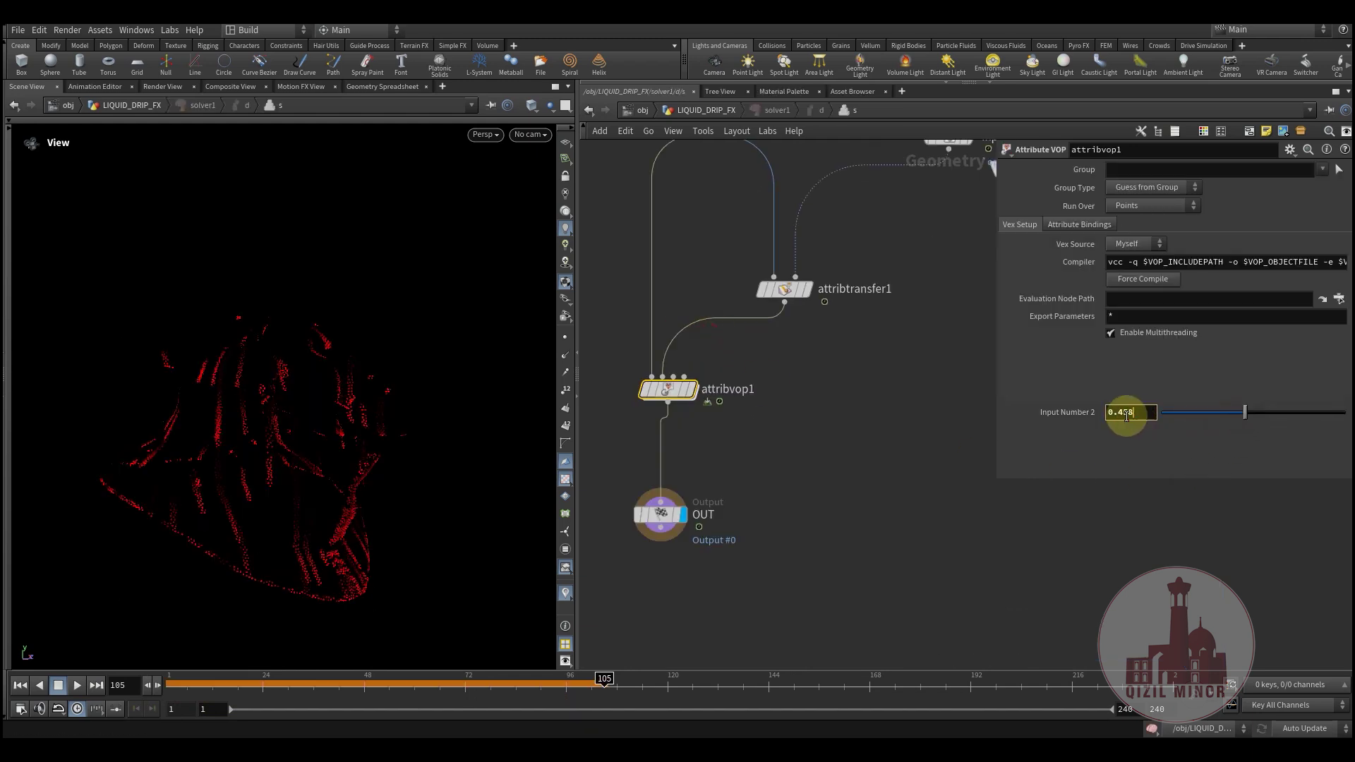
{"action": "left_click", "coordinate": [693, 113]}
{"action": "left_click", "coordinate": [162, 681]}
{"action": "left_click_drag", "start_coordinate": [166, 688], "coordinate": [473, 695]}
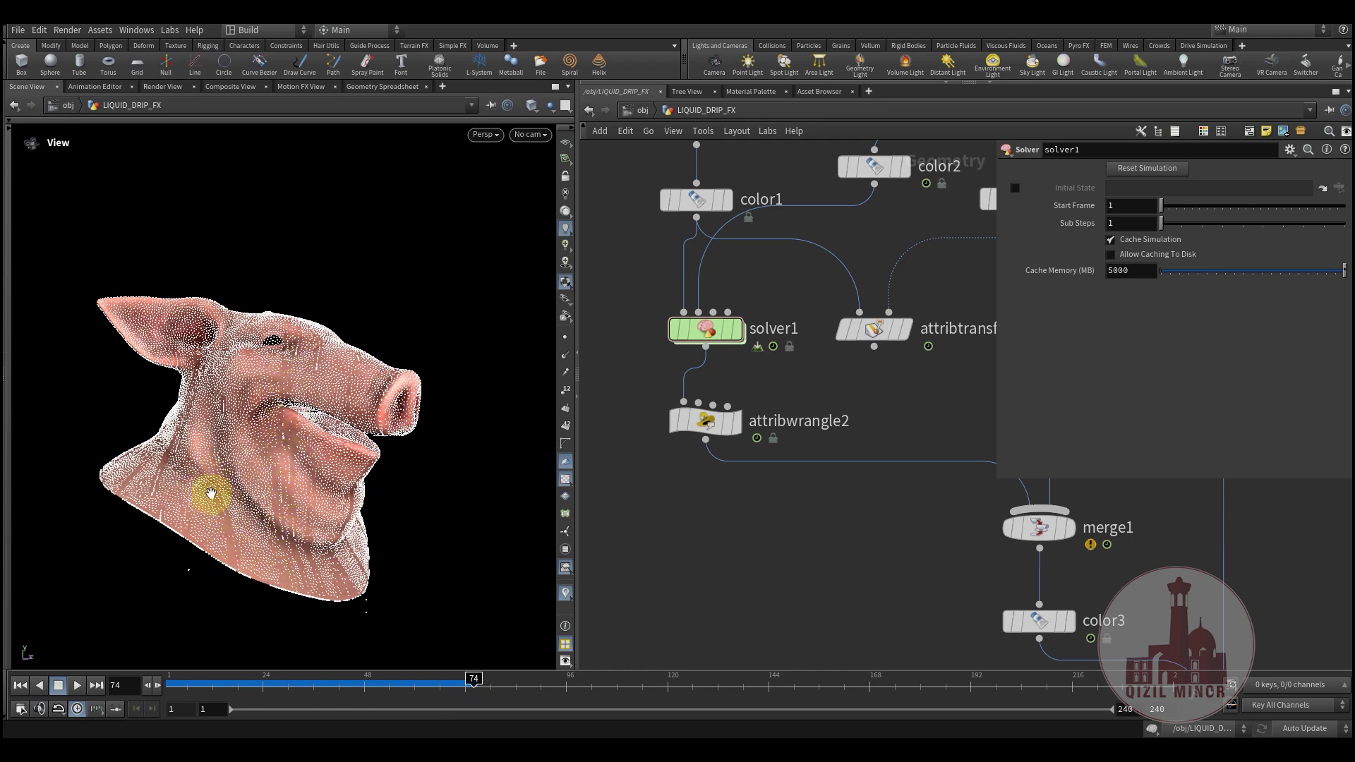
{"action": "left_click_drag", "start_coordinate": [227, 694], "coordinate": [438, 701]}
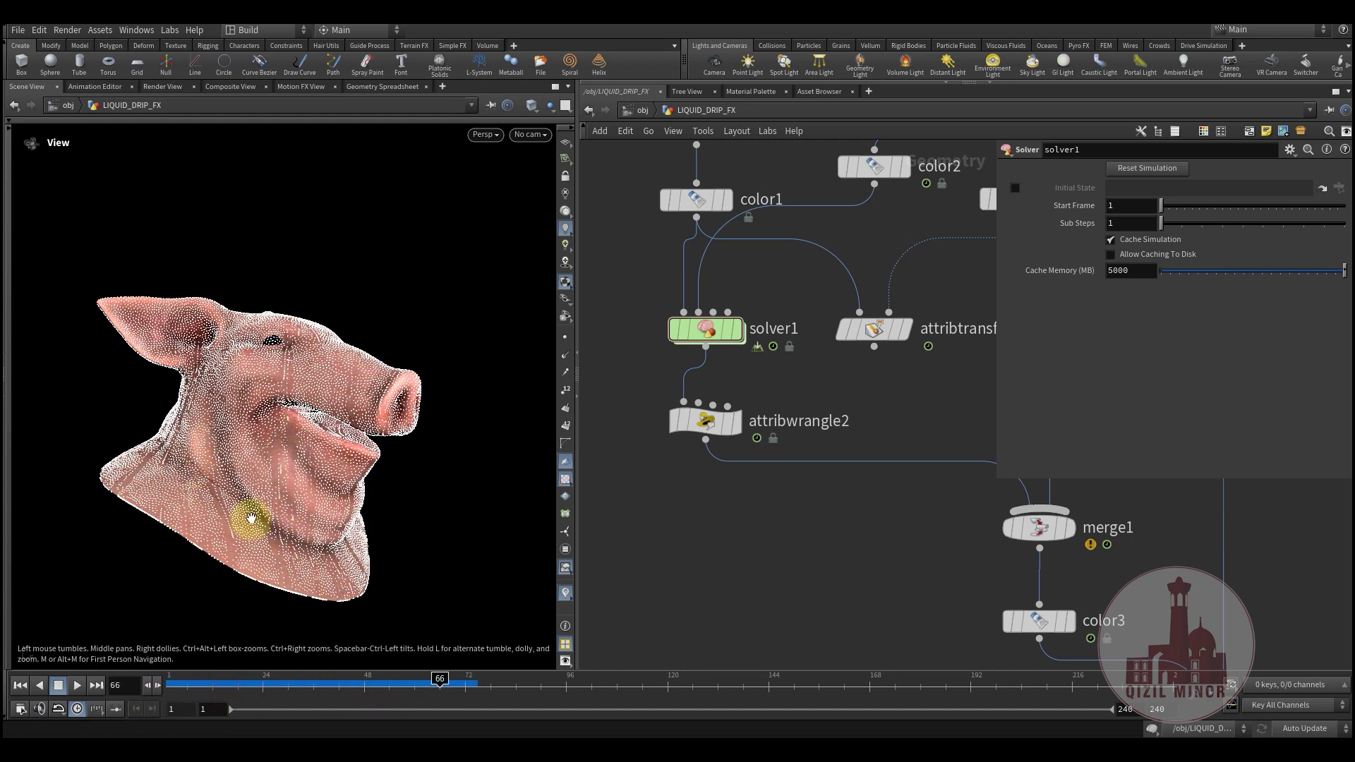
{"action": "left_click_drag", "start_coordinate": [442, 684], "coordinate": [730, 695]}
{"action": "mouse_move", "coordinate": [302, 439]}
{"action": "left_mouse_down"}
{"action": "mouse_move", "coordinate": [156, 426]}
{"action": "mouse_move", "coordinate": [257, 423]}
{"action": "mouse_move", "coordinate": [304, 441]}
{"action": "left_mouse_up"}
{"action": "mouse_move", "coordinate": [698, 691]}
{"action": "left_mouse_down"}
{"action": "mouse_move", "coordinate": [1137, 709]}
{"action": "mouse_move", "coordinate": [233, 692]}
{"action": "mouse_move", "coordinate": [987, 723]}
{"action": "left_mouse_up"}
Step: At frame 196, set the display flag on color3 to preview its output
{"action": "middle_click_drag", "start_coordinate": [898, 573], "coordinate": [728, 328]}
{"action": "scroll", "coordinate": [769, 435], "scroll_direction": "down", "scroll_amount": 5}
{"action": "middle_click_drag", "start_coordinate": [769, 435], "coordinate": [723, 506]}
{"action": "scroll", "coordinate": [722, 507], "scroll_direction": "up", "scroll_amount": 4}
{"action": "middle_click_drag", "start_coordinate": [771, 341], "coordinate": [925, 454]}
{"action": "middle_click_drag", "start_coordinate": [752, 564], "coordinate": [658, 420]}
{"action": "left_click", "coordinate": [743, 447]}
{"action": "left_click", "coordinate": [789, 420]}
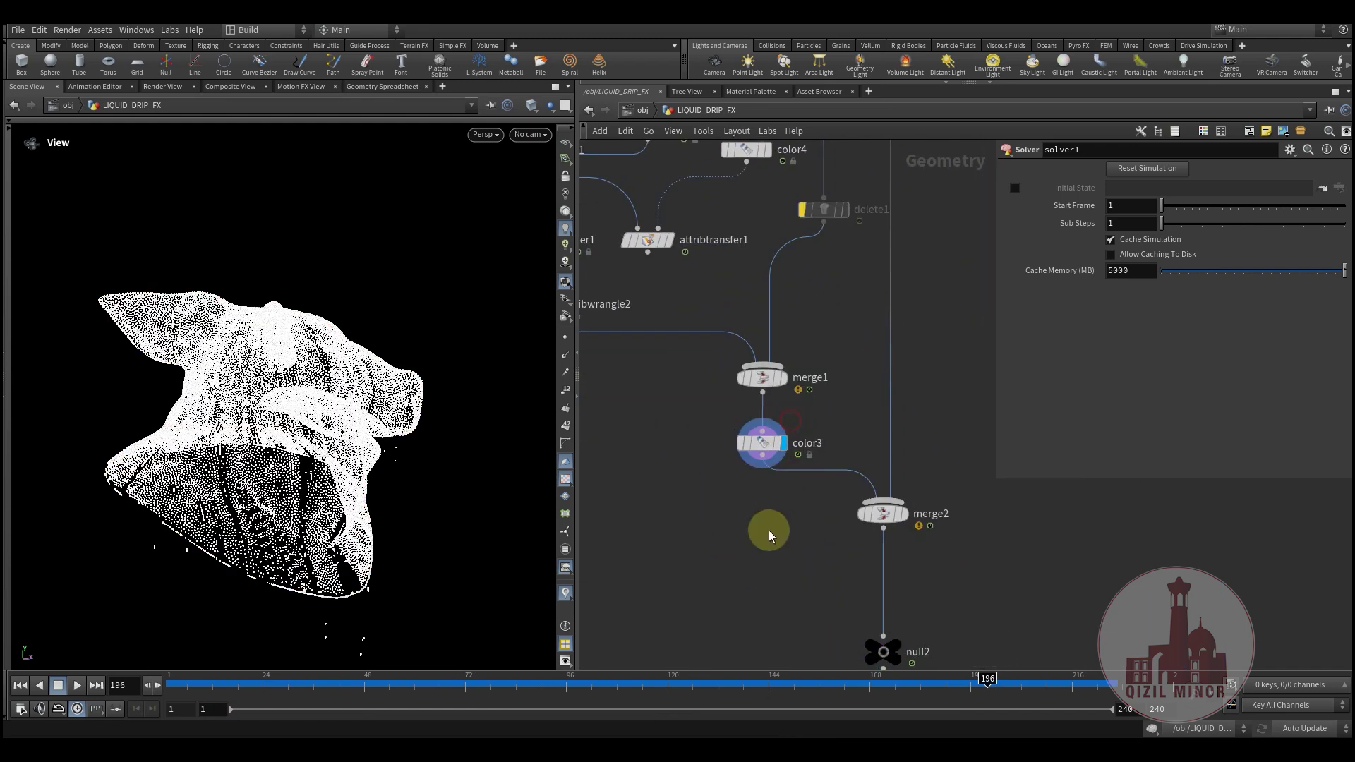
Step: Preview merge2's output, then display the final null2 result again
{"action": "left_click", "coordinate": [911, 500]}
{"action": "middle_click_drag", "start_coordinate": [792, 596], "coordinate": [743, 470]}
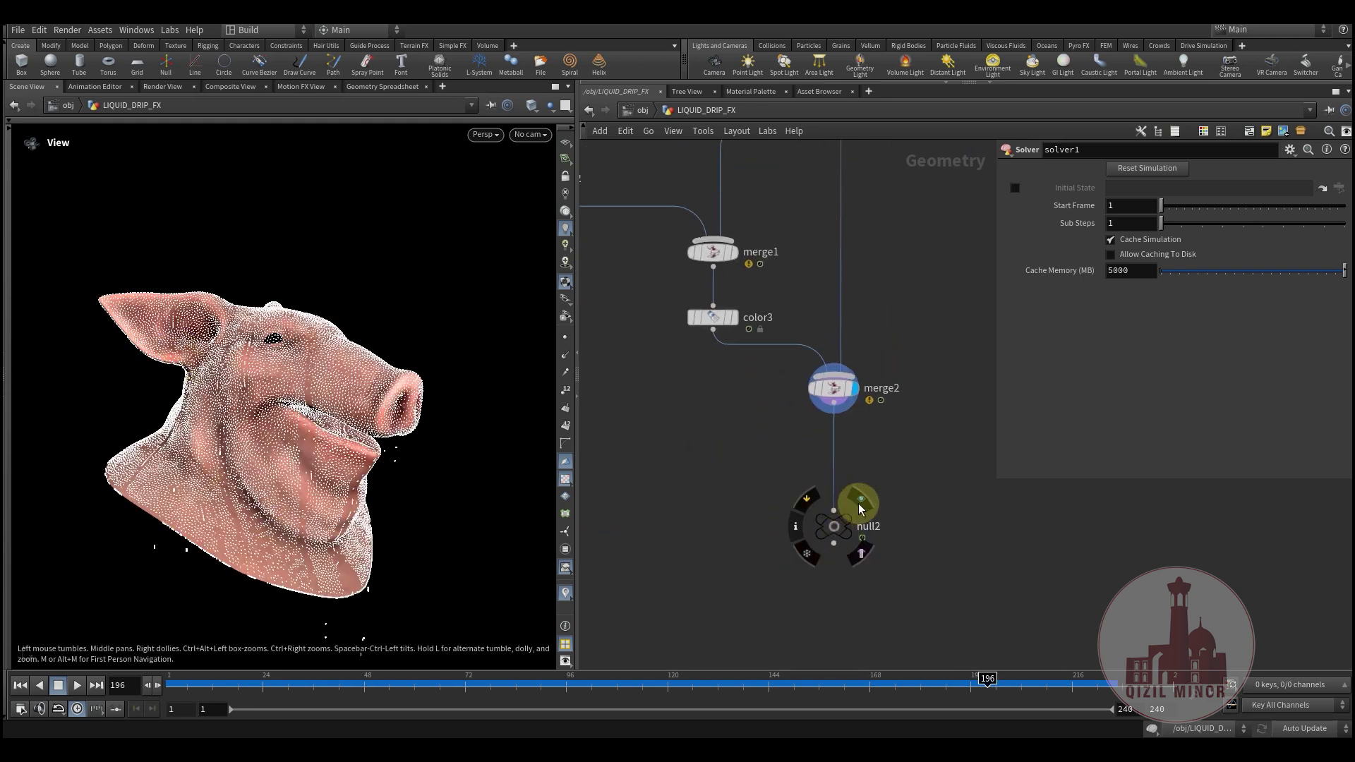
{"action": "left_click", "coordinate": [855, 513]}
Step: Pan the network to the solver1 branch and popnet, then orbit the pig head
{"action": "middle_click_drag", "start_coordinate": [621, 506], "coordinate": [541, 525]}
{"action": "middle_click_drag", "start_coordinate": [652, 505], "coordinate": [650, 539]}
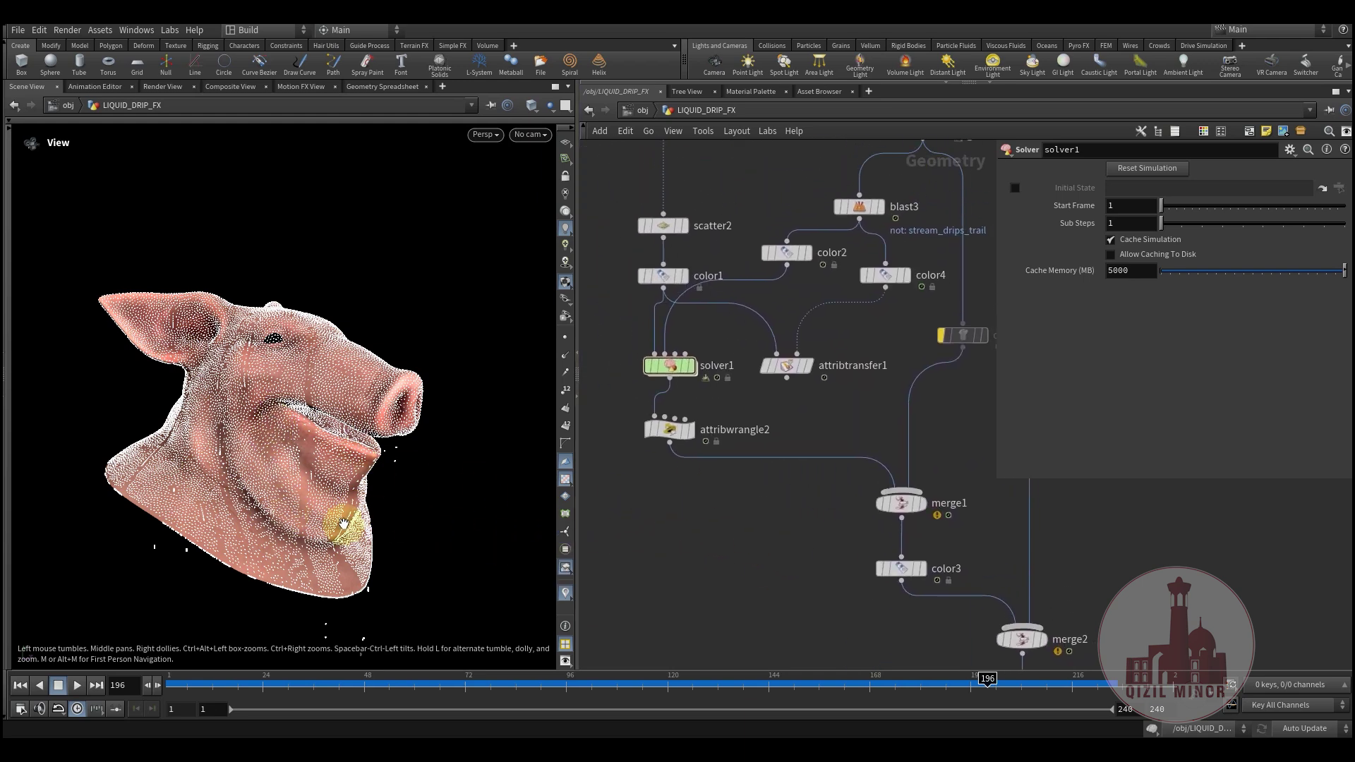
{"action": "middle_click_drag", "start_coordinate": [774, 538], "coordinate": [699, 444]}
{"action": "scroll", "coordinate": [698, 444], "scroll_direction": "down", "scroll_amount": 4}
{"action": "middle_click_drag", "start_coordinate": [733, 494], "coordinate": [774, 550]}
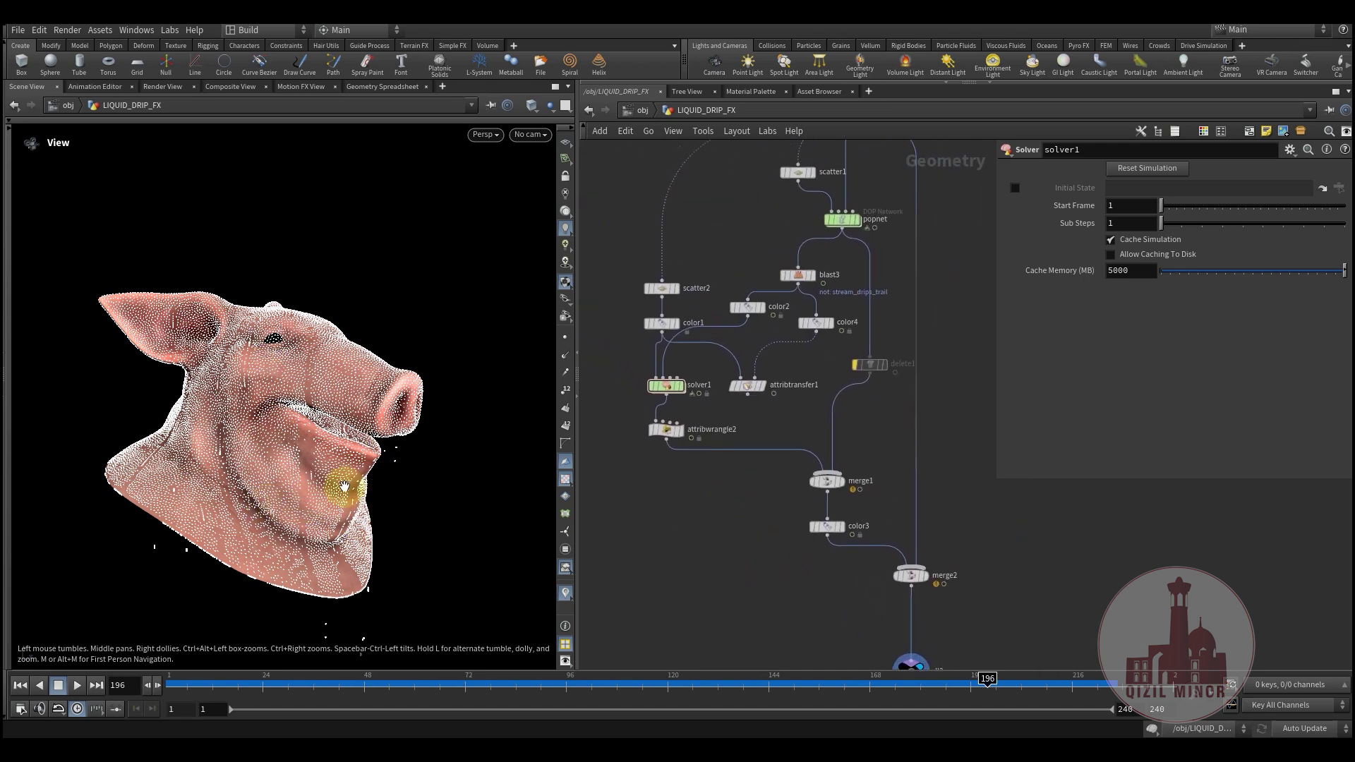
{"action": "left_click_drag", "start_coordinate": [342, 484], "coordinate": [312, 484]}
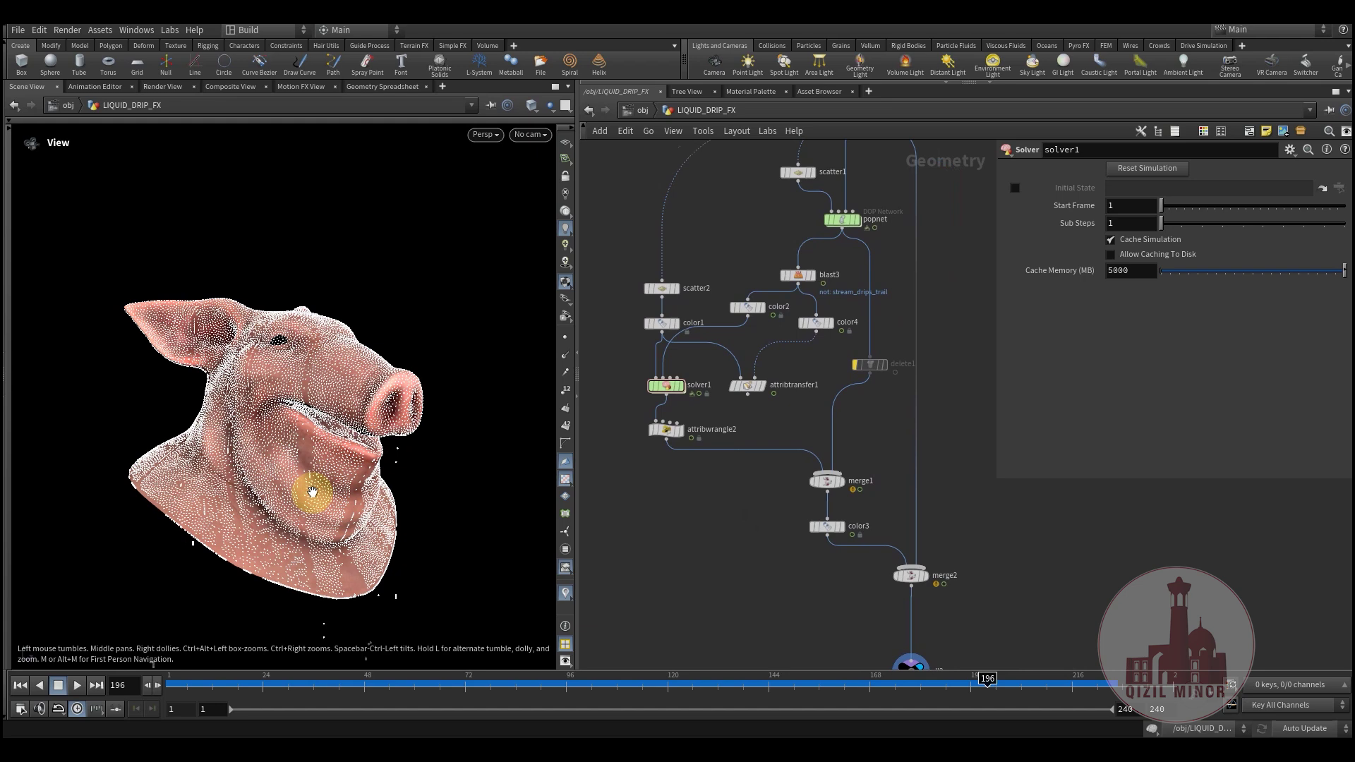